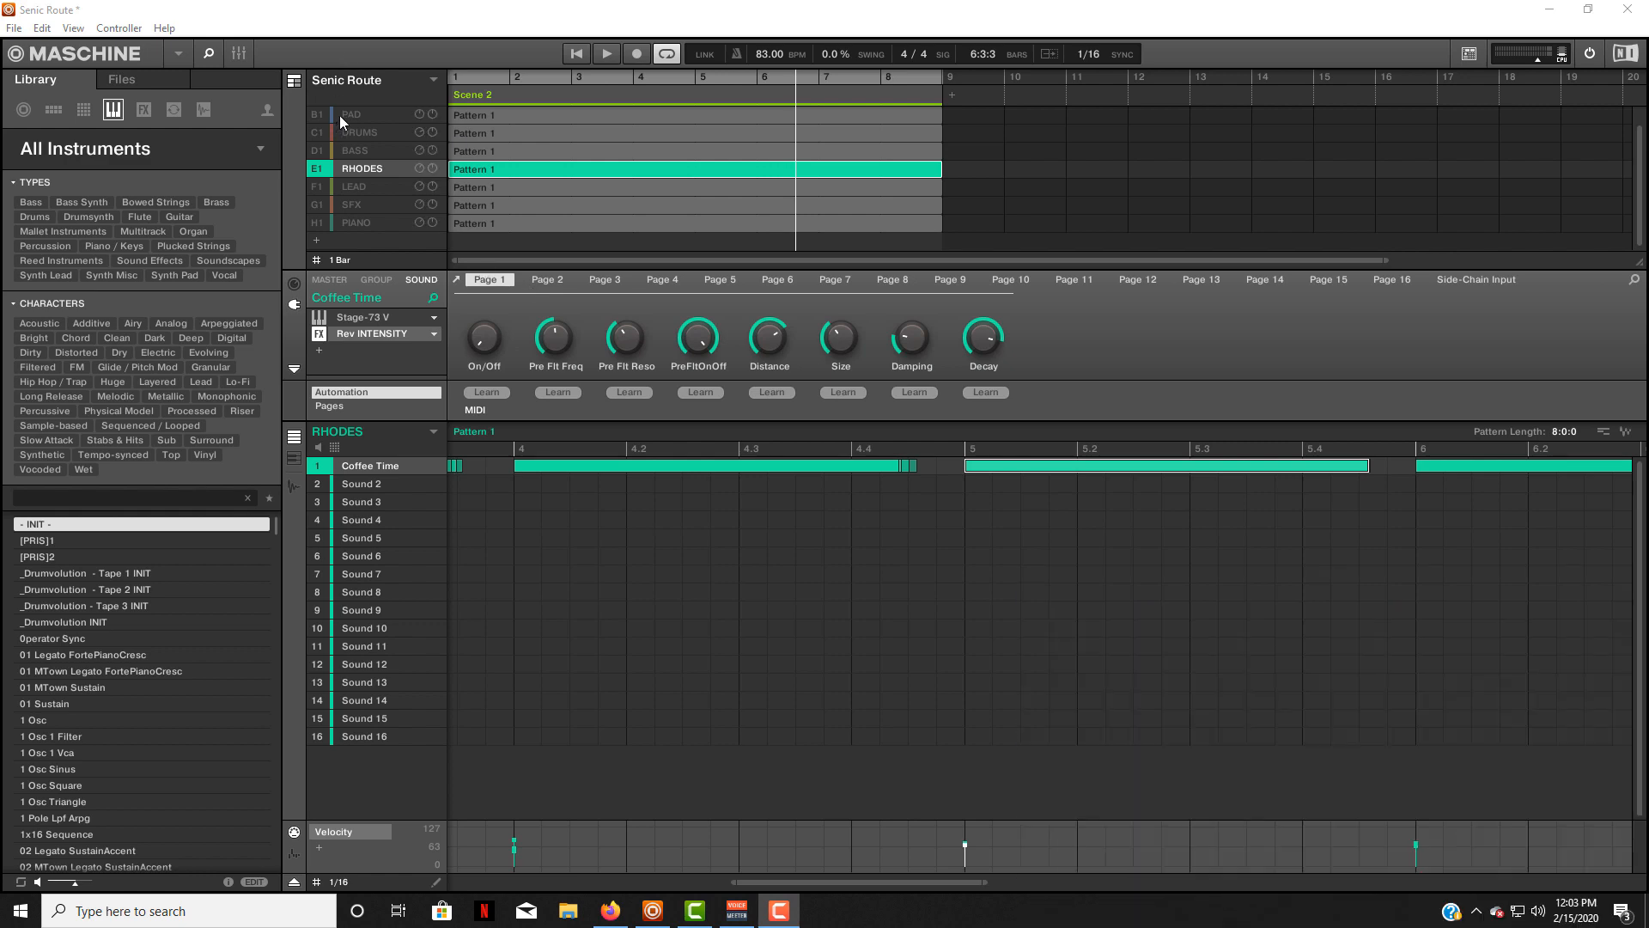
View the Stage-73 V instrument loaded in the RHODES group, and close its window.
{"action": "left_click", "coordinate": [363, 316]}
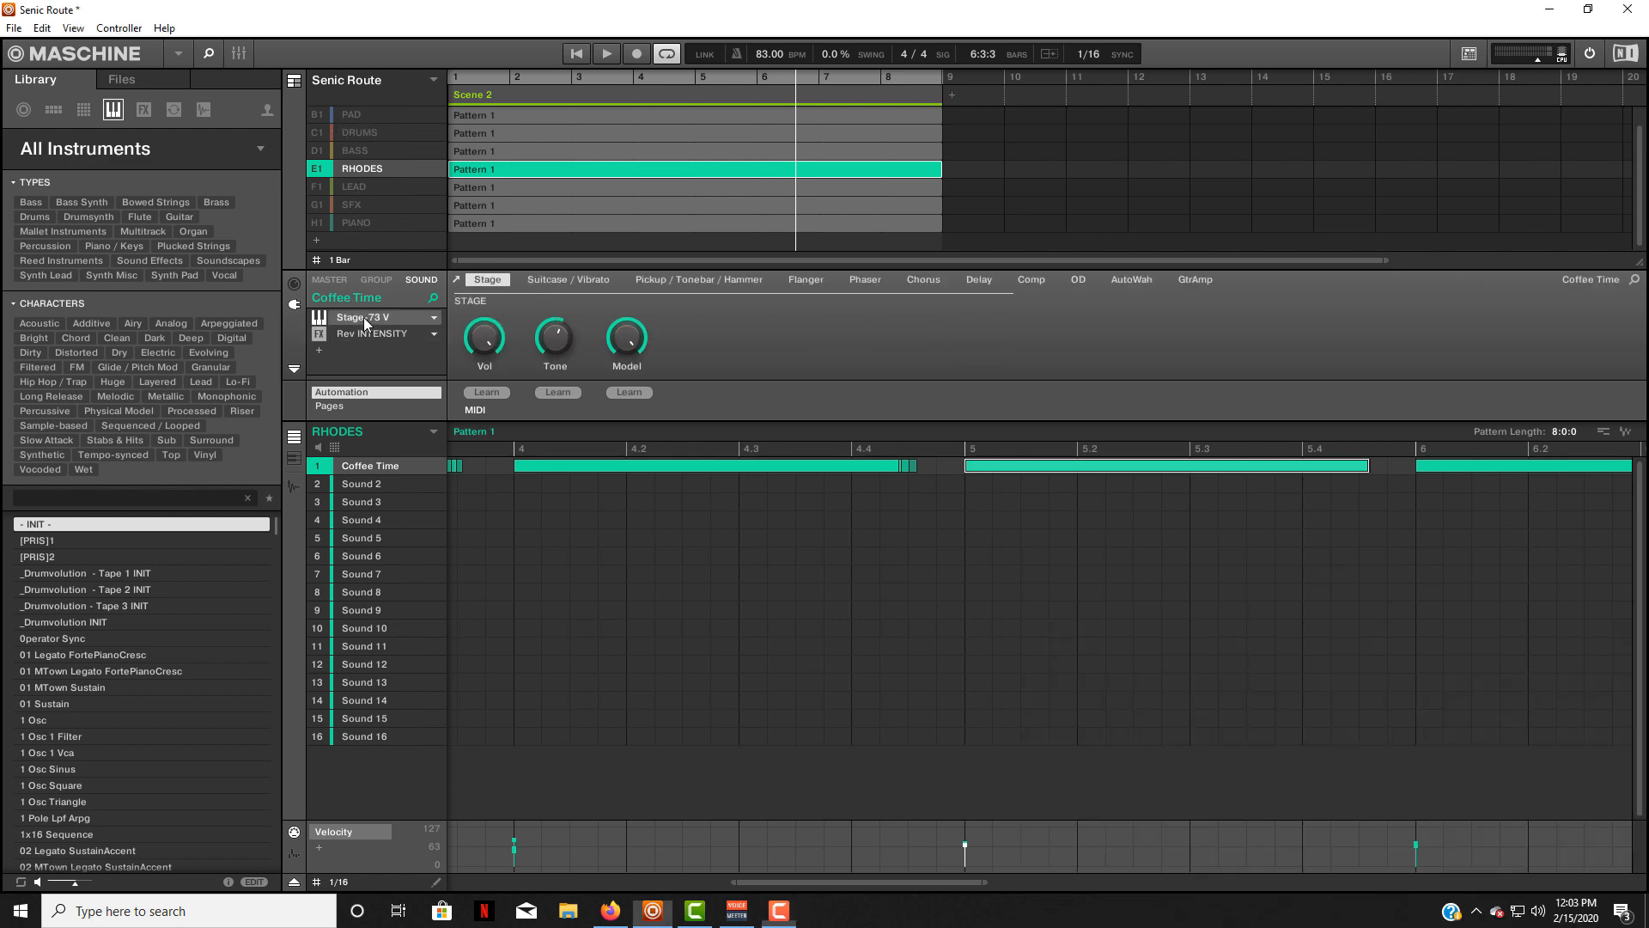
{"action": "left_click", "coordinate": [364, 317]}
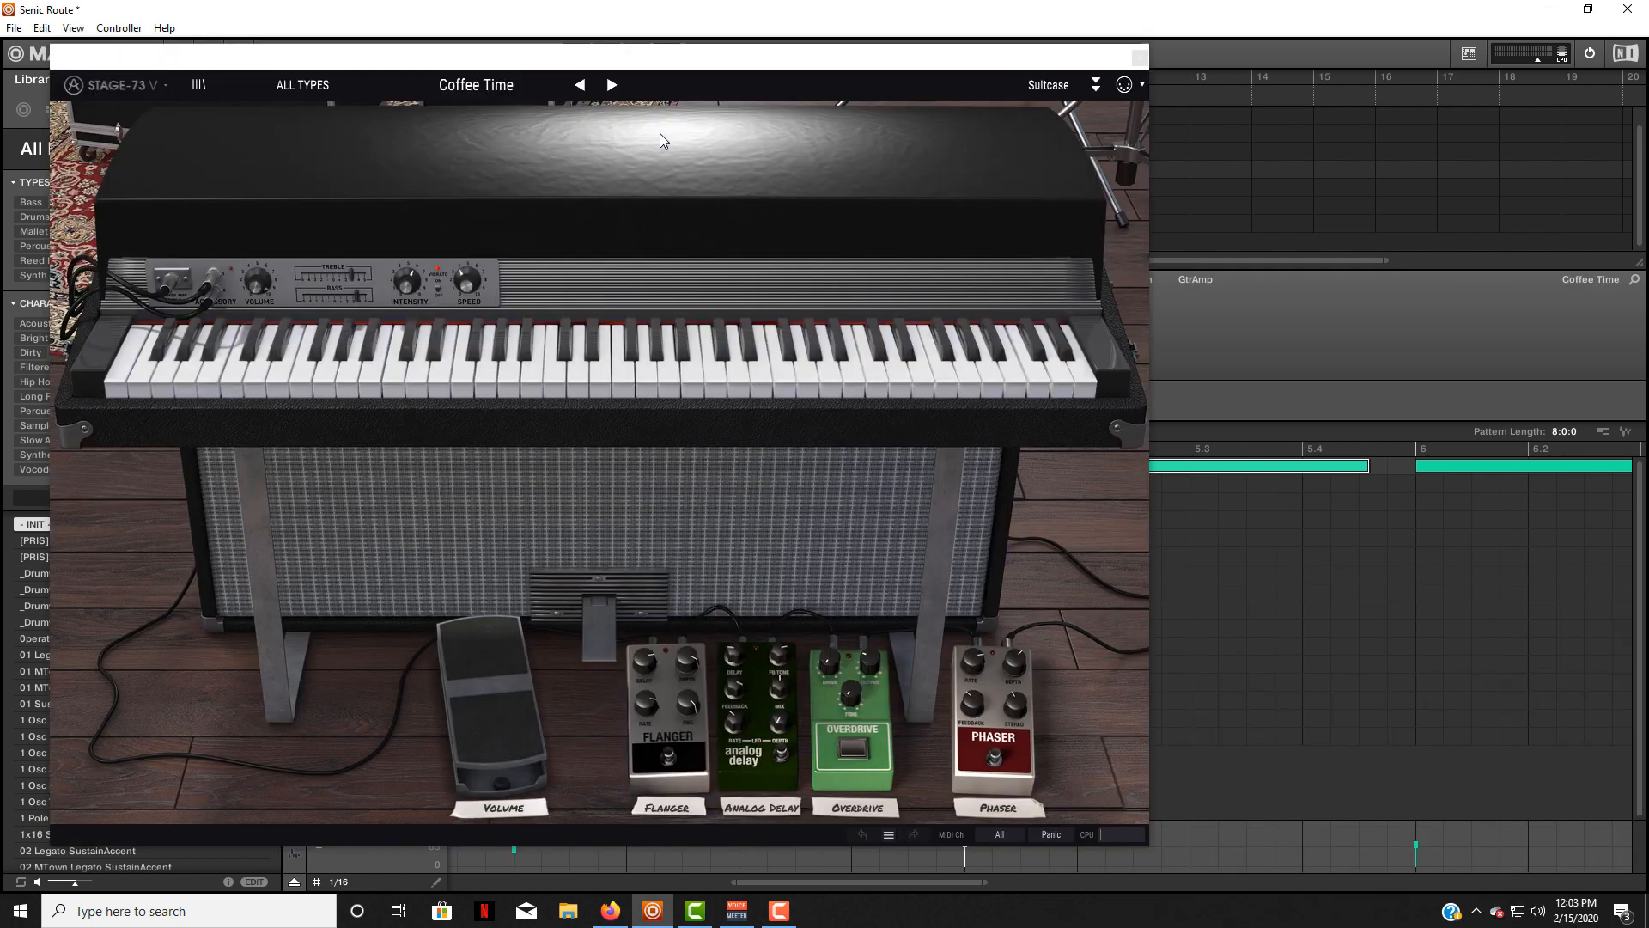
{"action": "left_click", "coordinate": [1138, 58]}
View the Prophet V3 instrument of the PAD group and the Piano V2 instrument of the PIANO group, closing each window.
{"action": "left_click", "coordinate": [354, 115]}
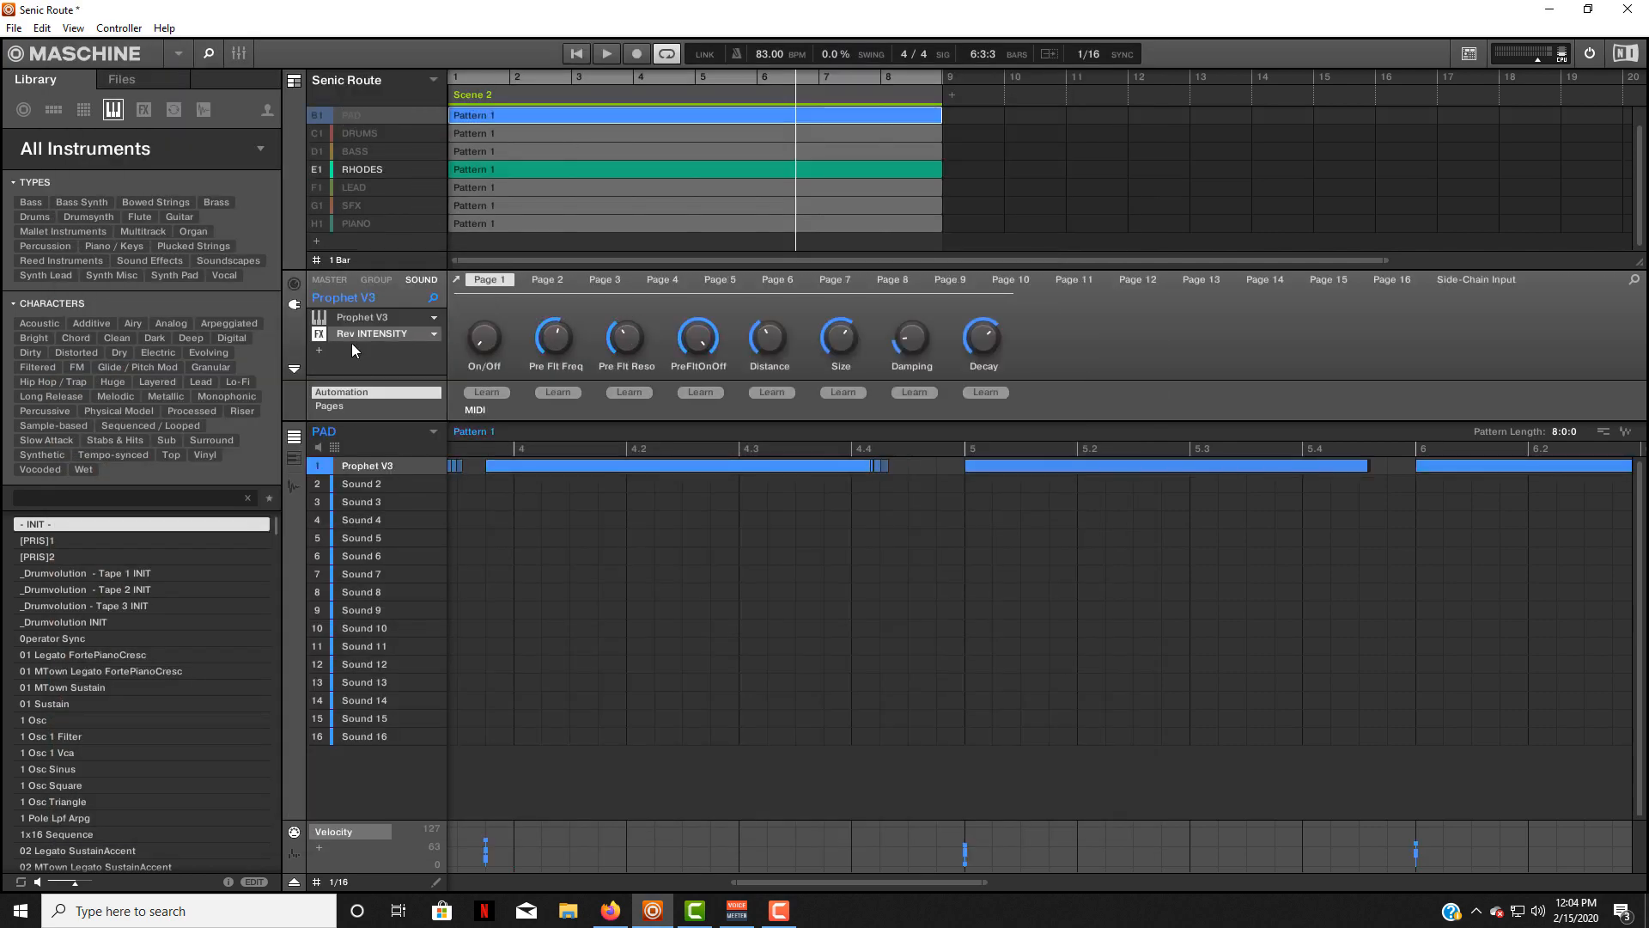
{"action": "left_click", "coordinate": [357, 318]}
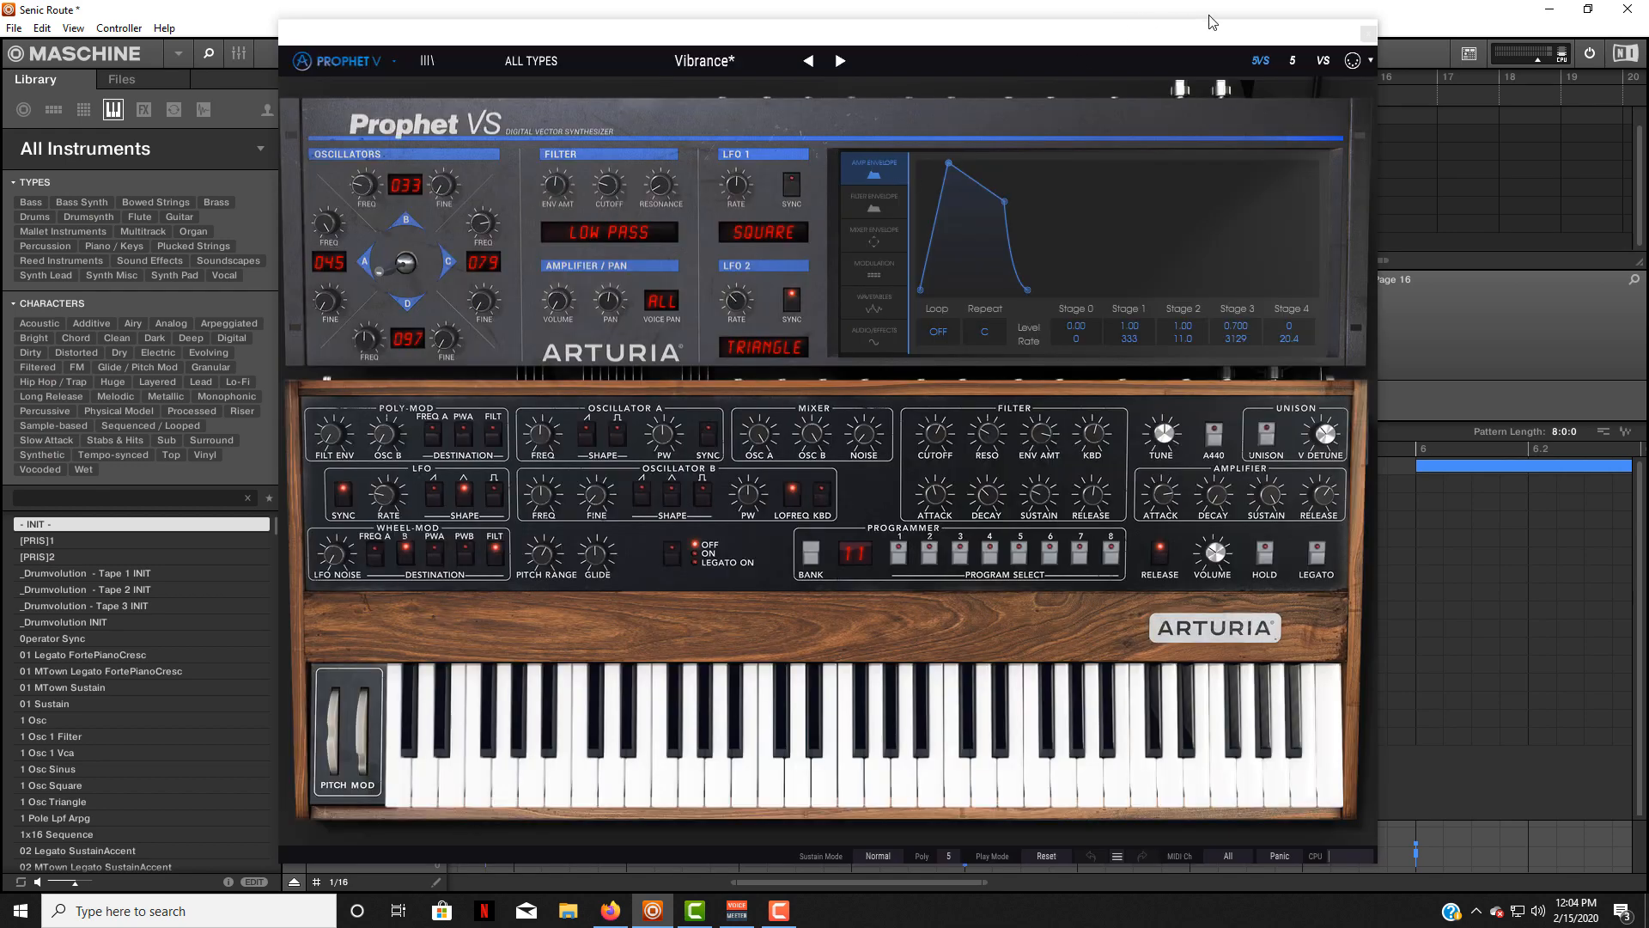
{"action": "left_click", "coordinate": [1369, 35]}
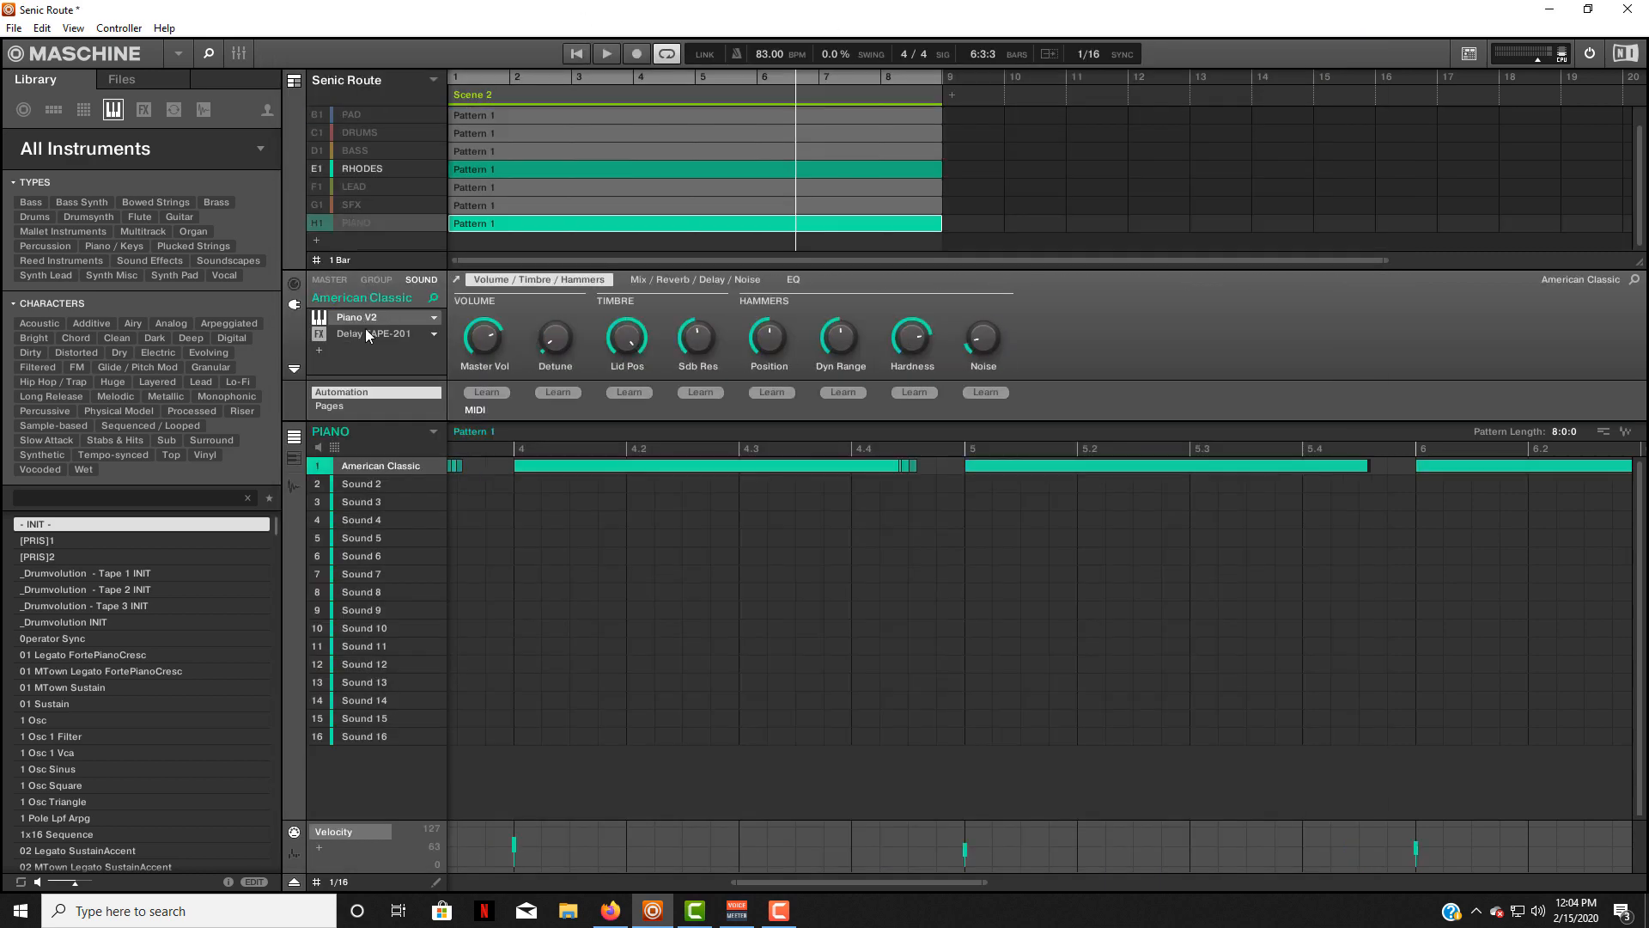
{"action": "left_click", "coordinate": [376, 317]}
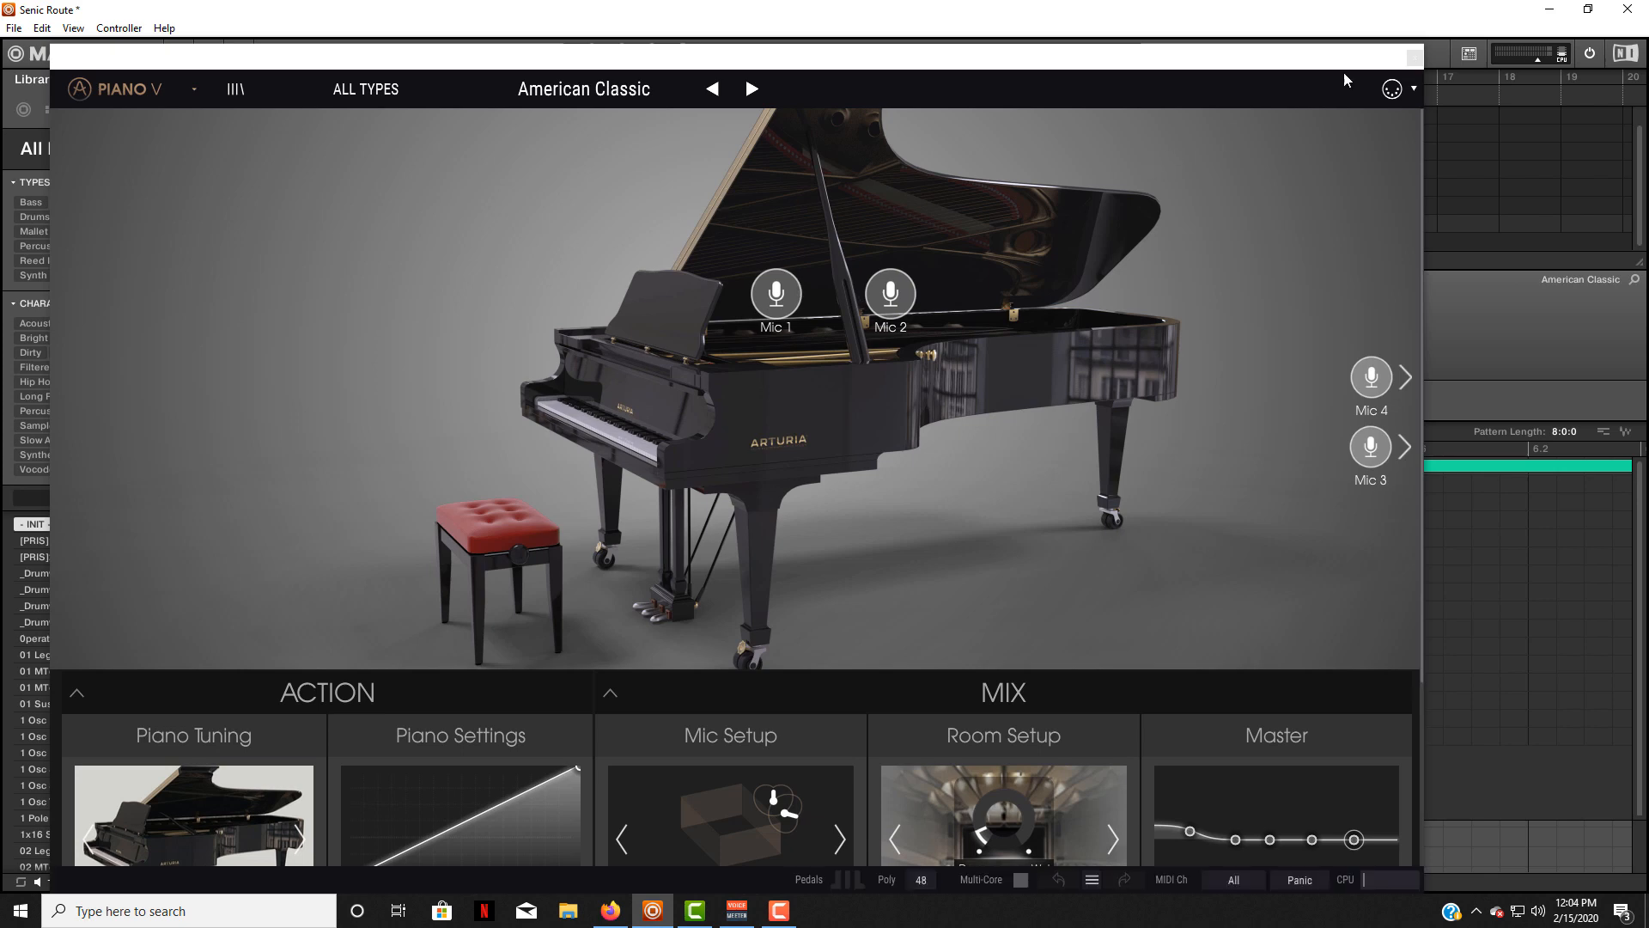
{"action": "left_click", "coordinate": [1371, 37]}
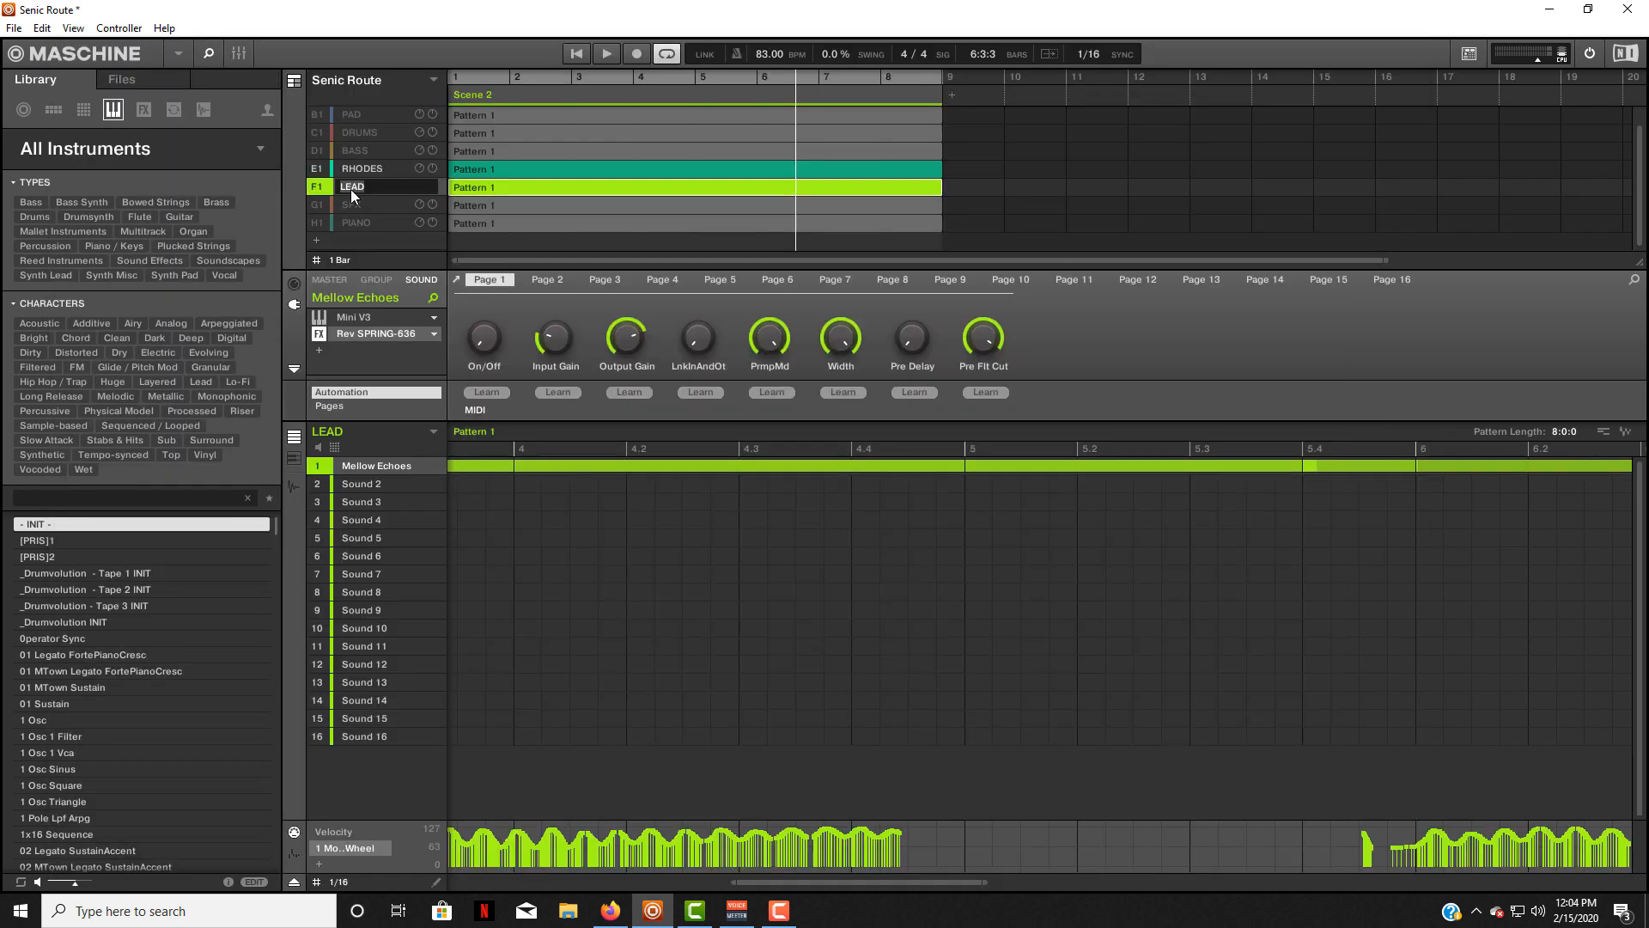
View the LEAD group's Mini V3 instrument and its Rev SPRING-636 reverb, closing each window.
{"action": "left_click", "coordinate": [318, 186]}
{"action": "left_click", "coordinate": [344, 317]}
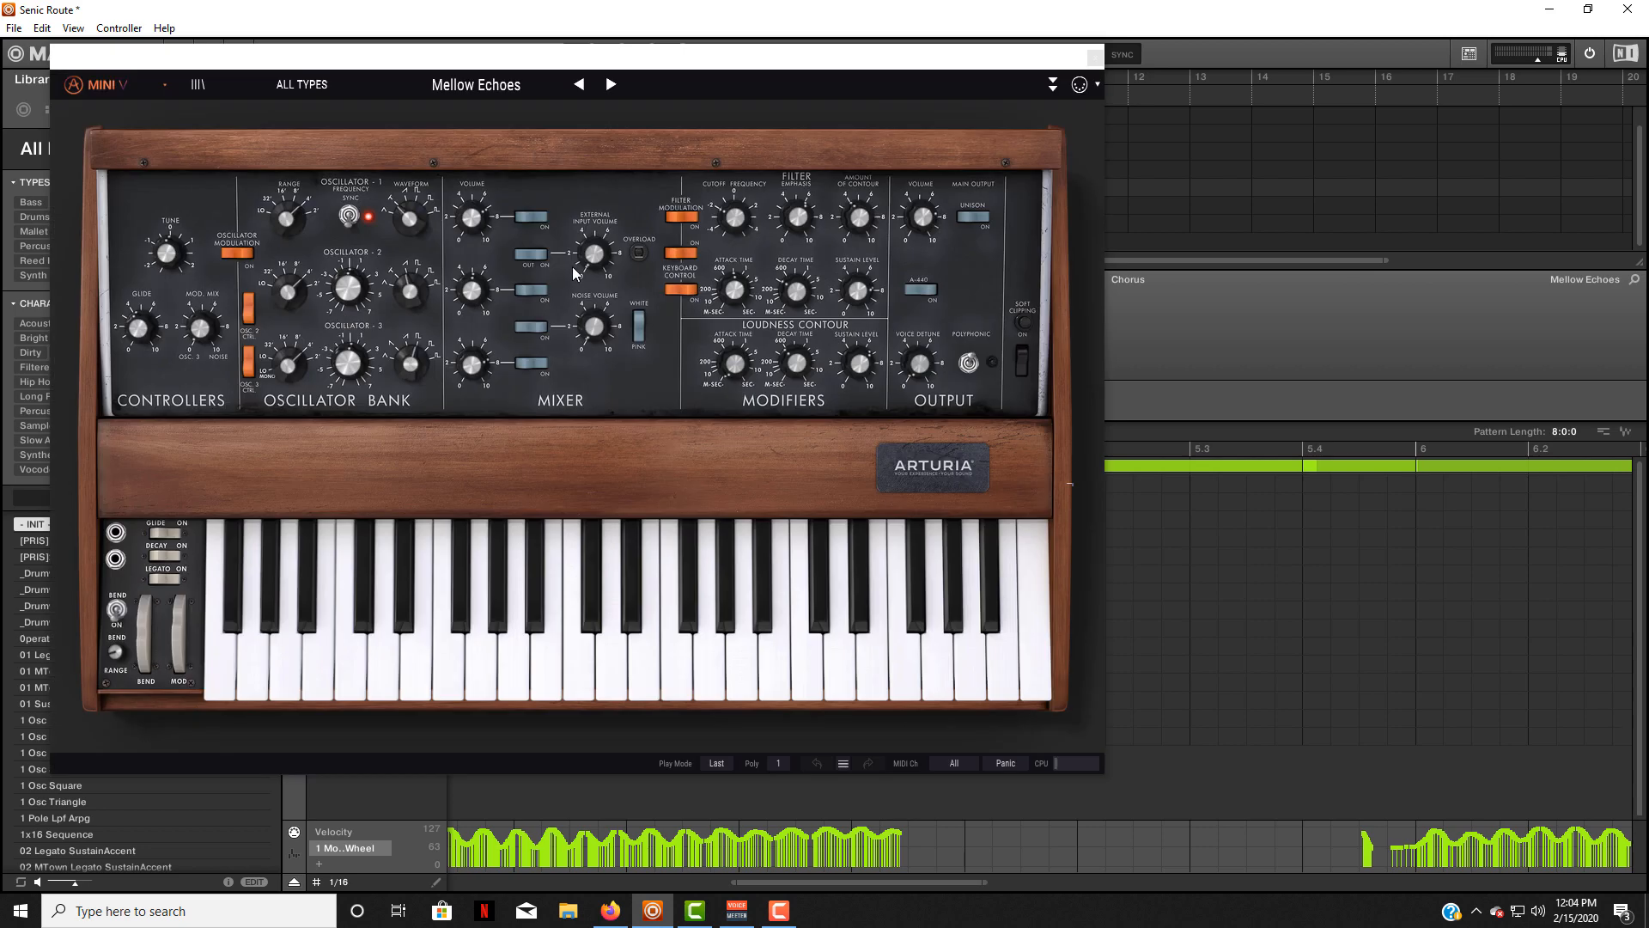
{"action": "left_click", "coordinate": [1092, 54]}
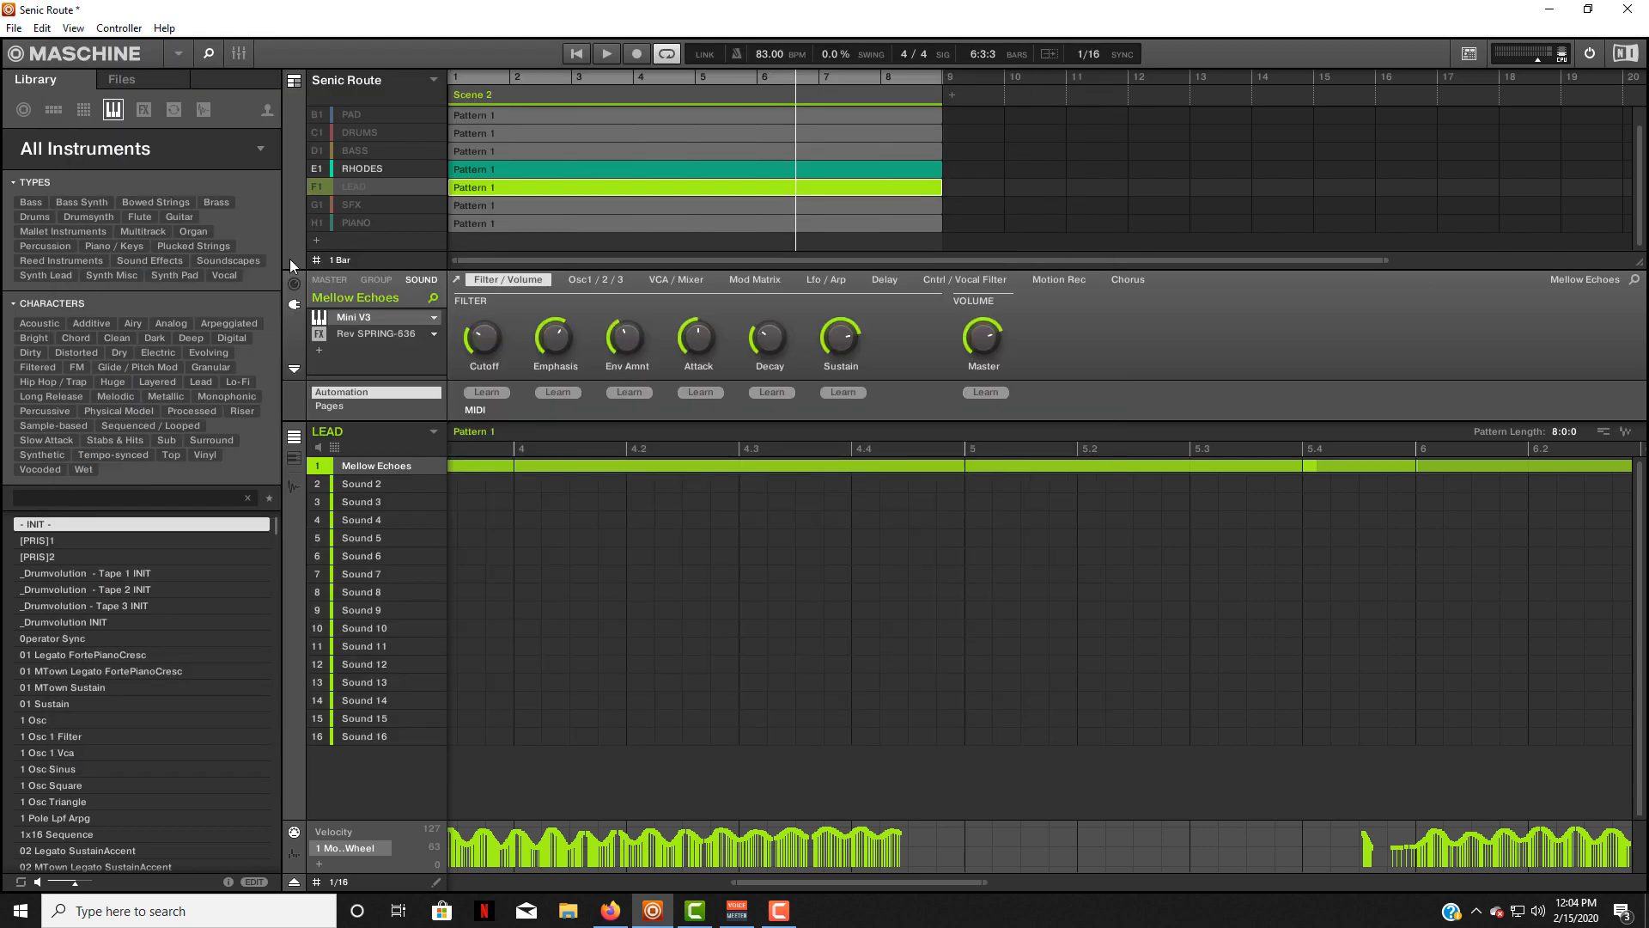
{"action": "left_click", "coordinate": [358, 331]}
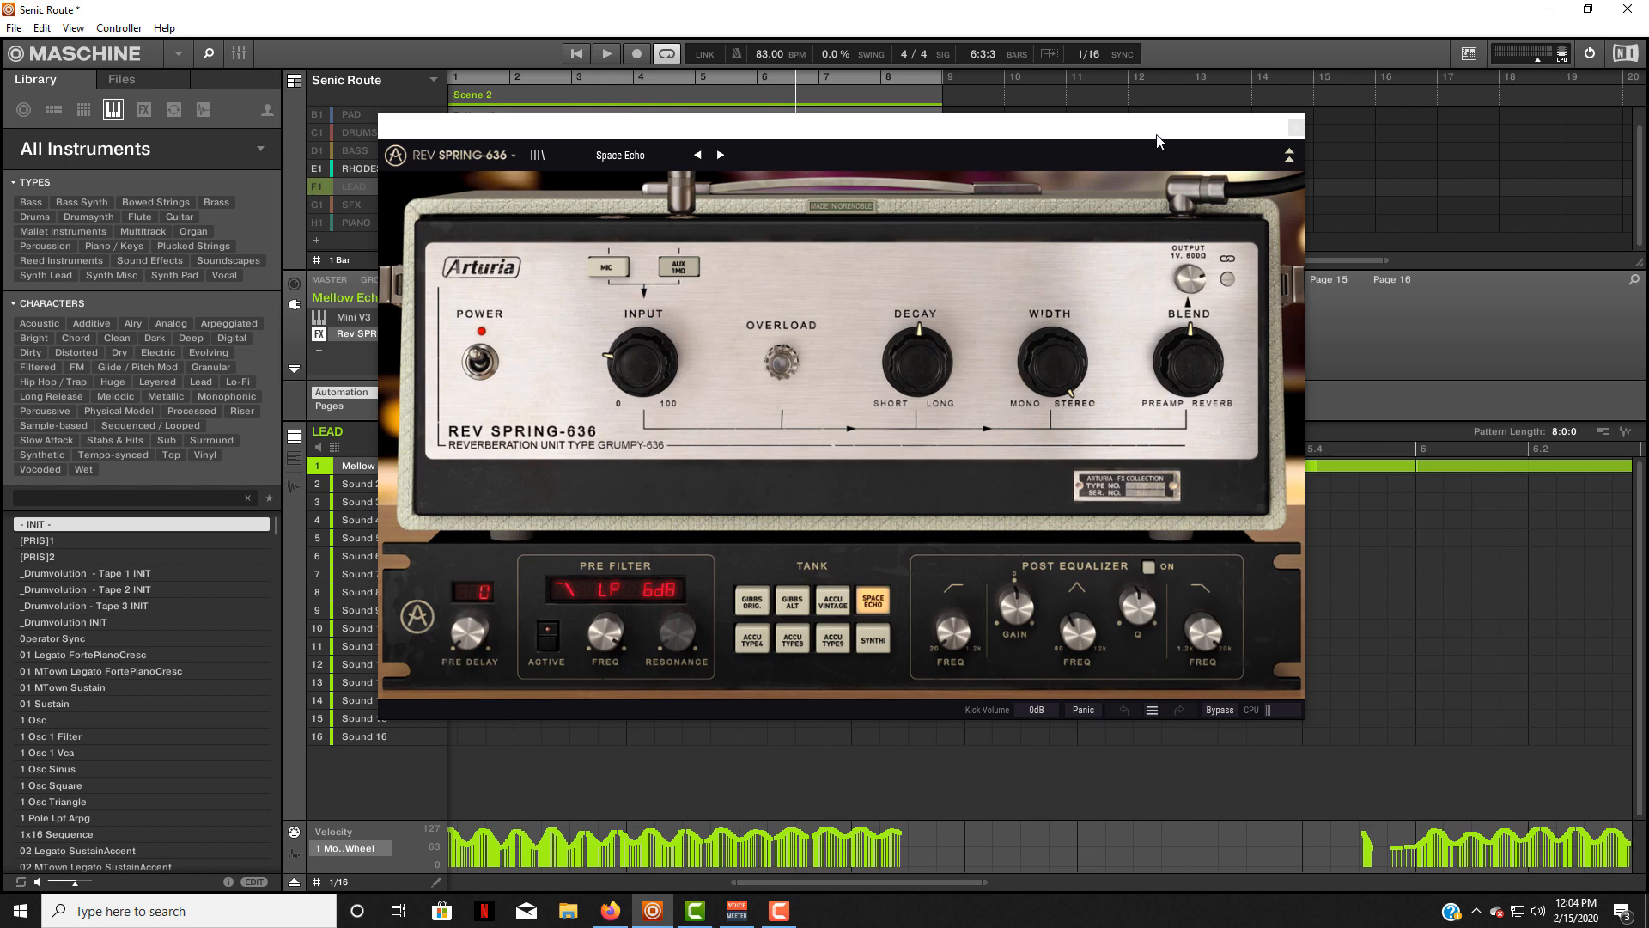
{"action": "left_click", "coordinate": [1295, 129]}
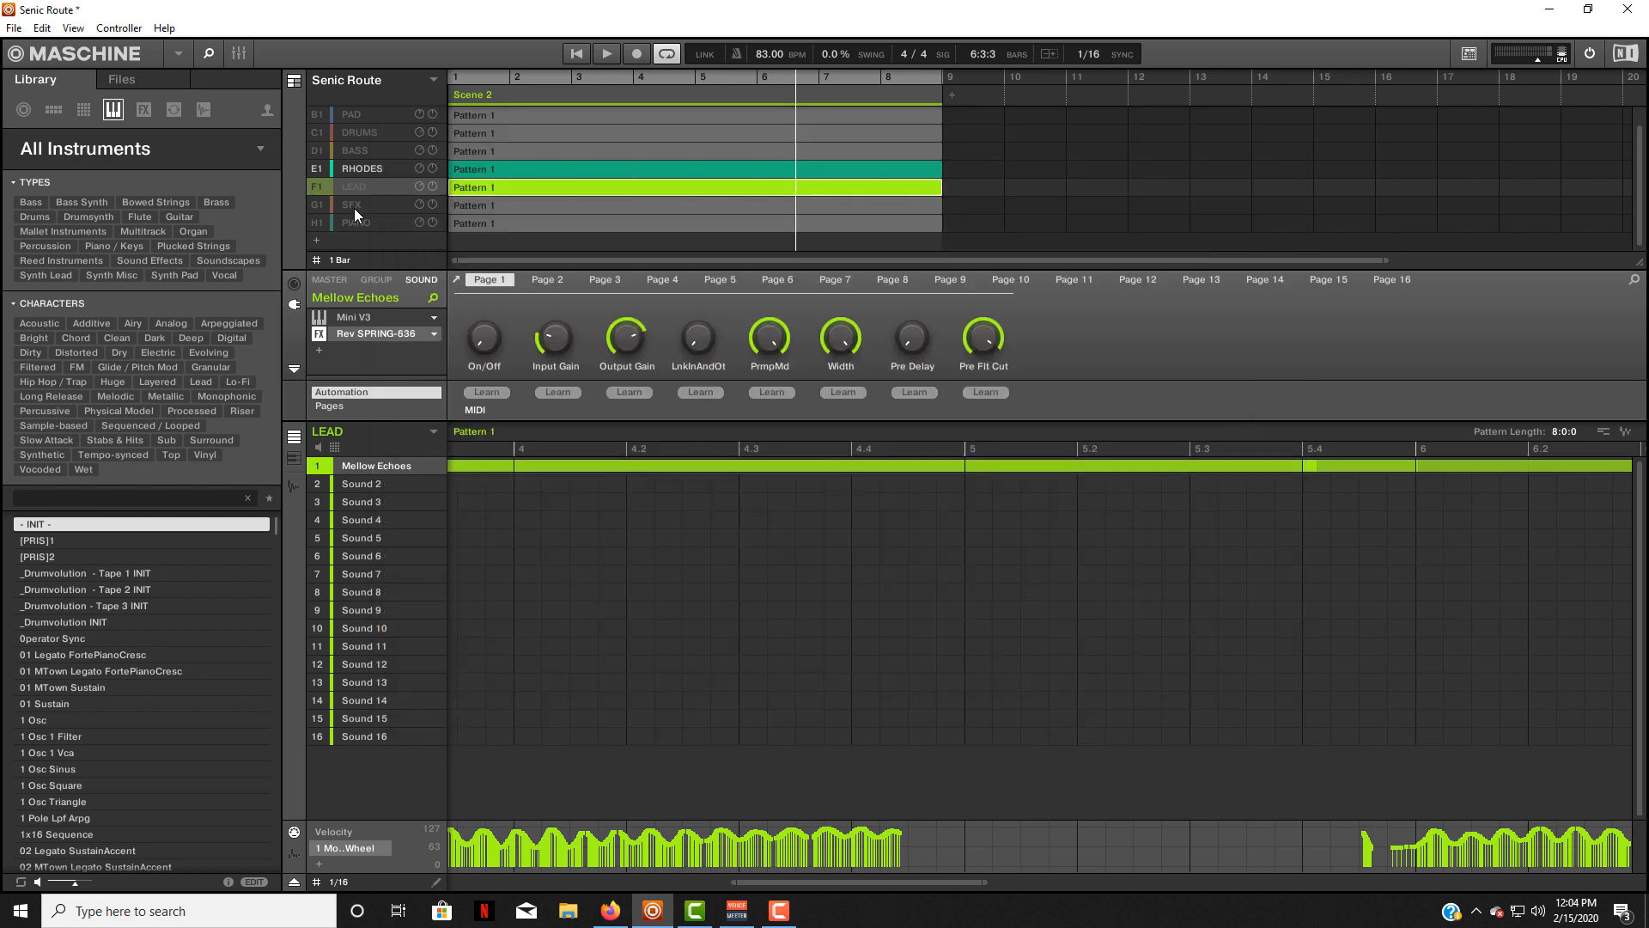
View the Rev INTENSITY reverb on the RHODES group's Coffee Time sound, and close its window.
{"action": "left_click", "coordinate": [357, 170]}
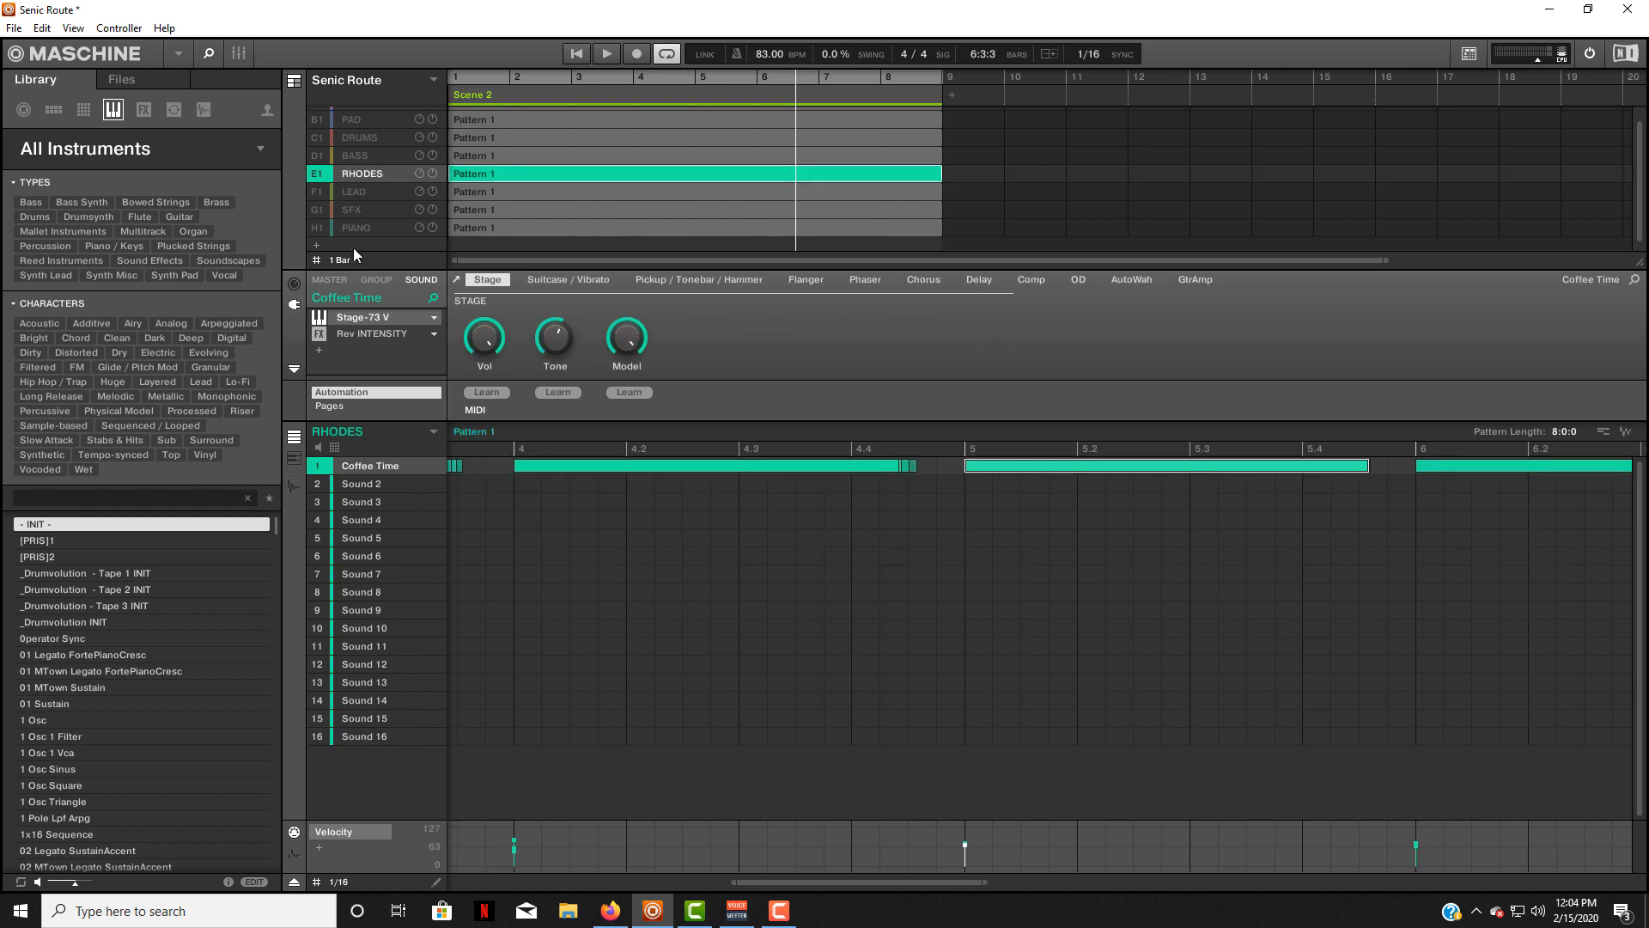
{"action": "double_click", "coordinate": [353, 332]}
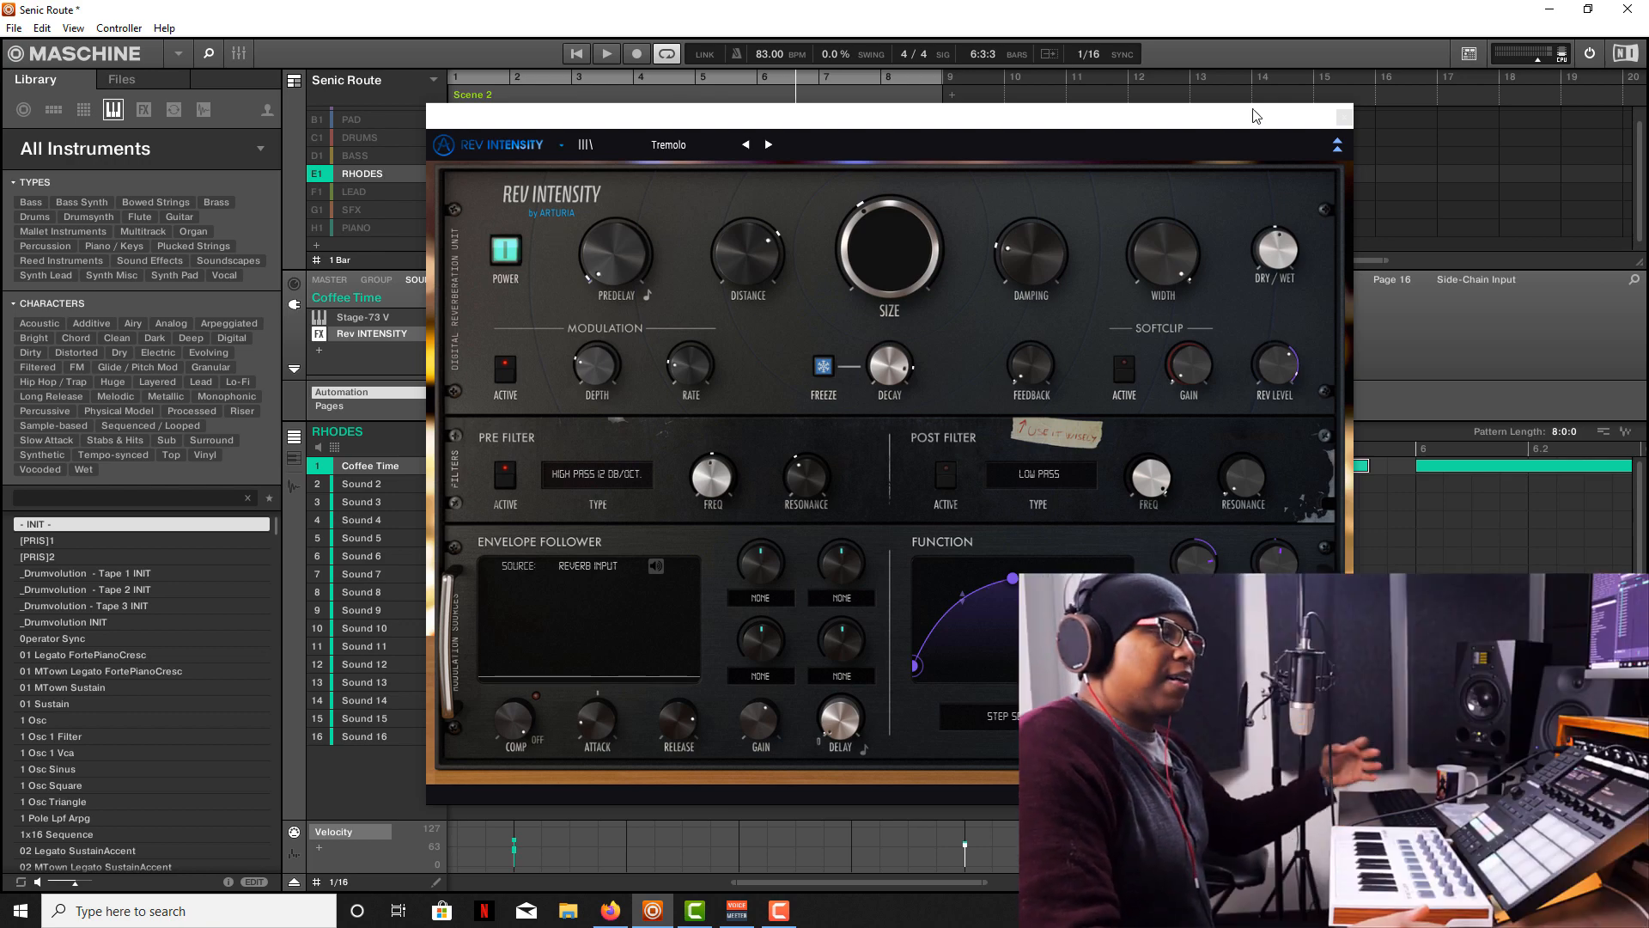
{"action": "left_click", "coordinate": [1345, 118]}
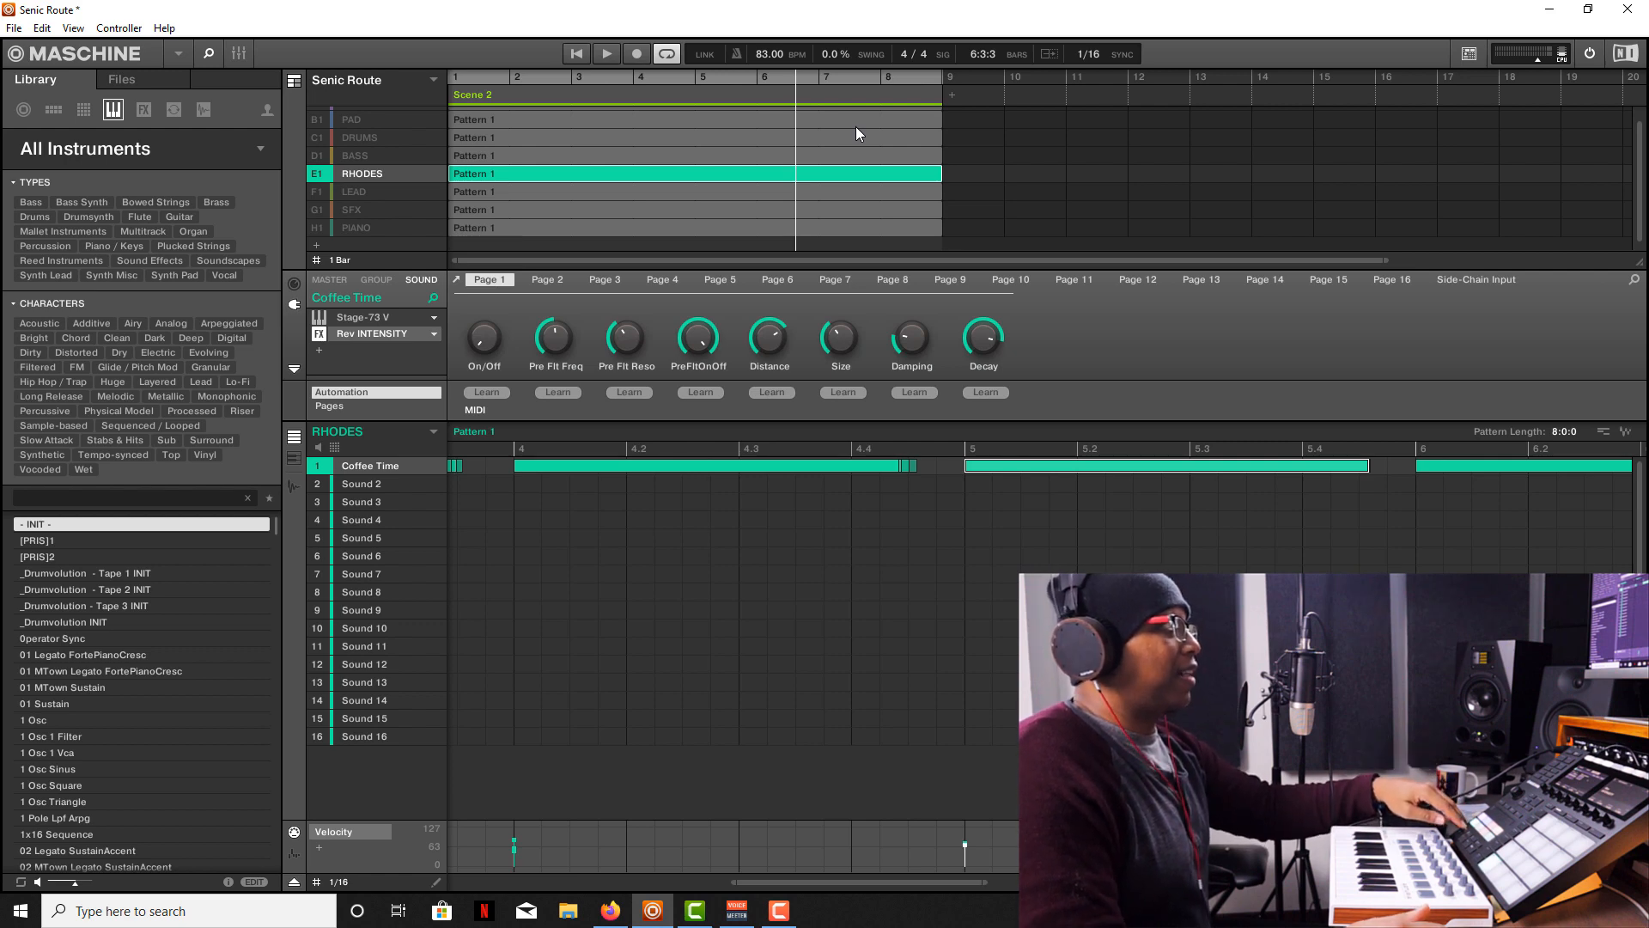
Listen to the pattern, solo the RHODES group and open its Rev INTENSITY reverb.
{"action": "key", "text": "space"}
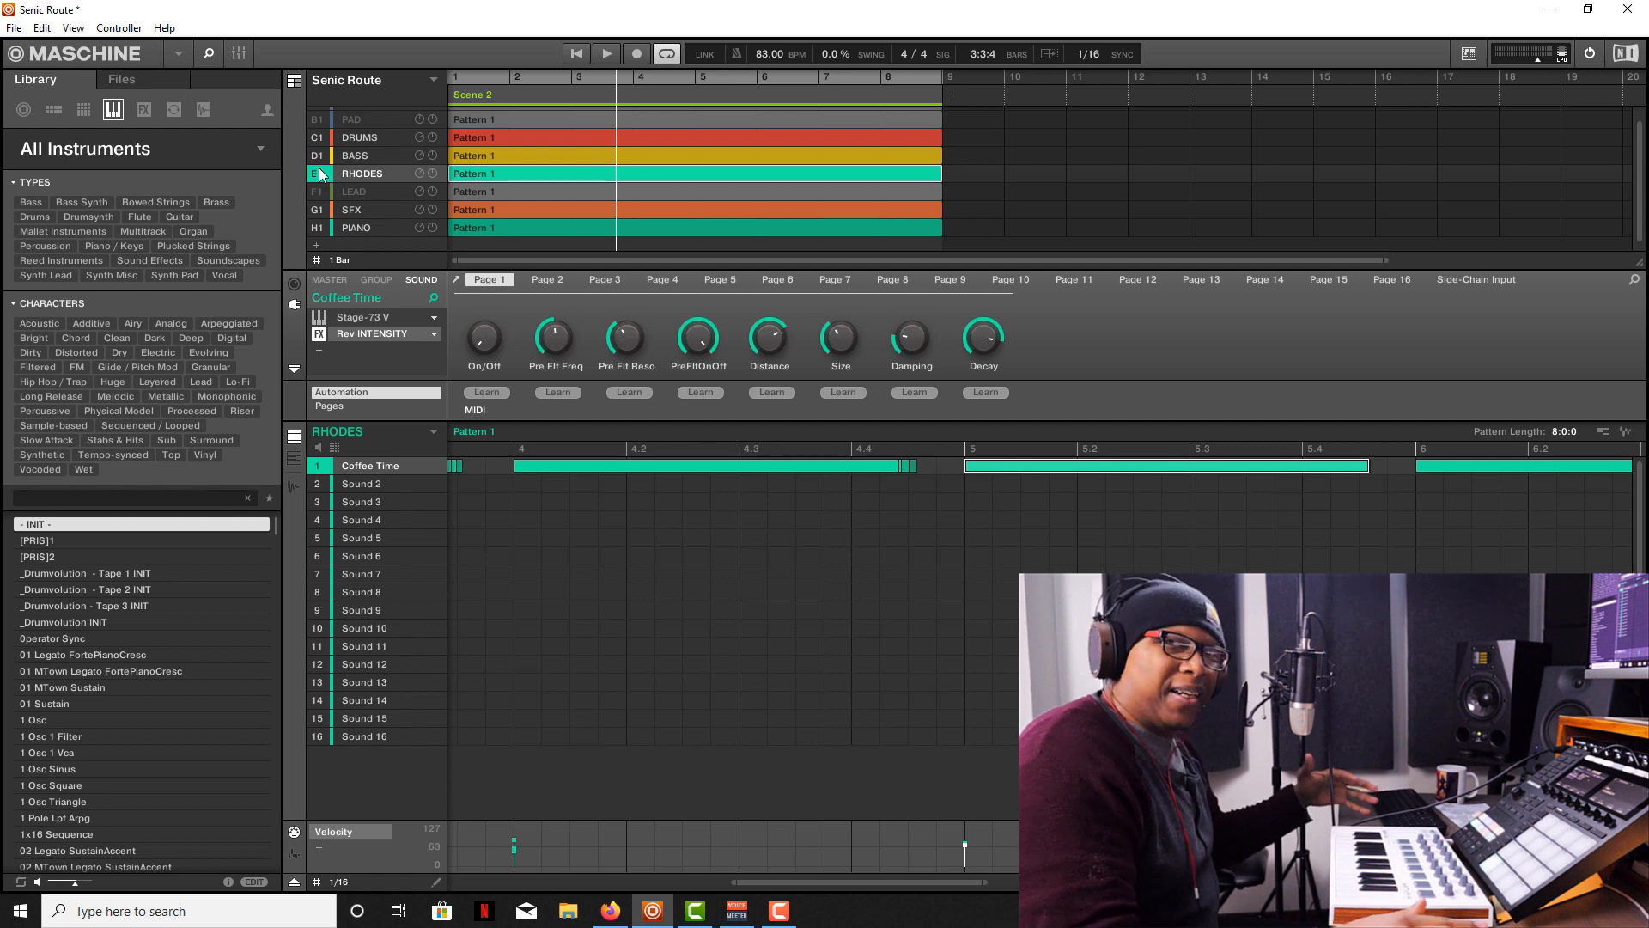
{"action": "right_click", "coordinate": [317, 175]}
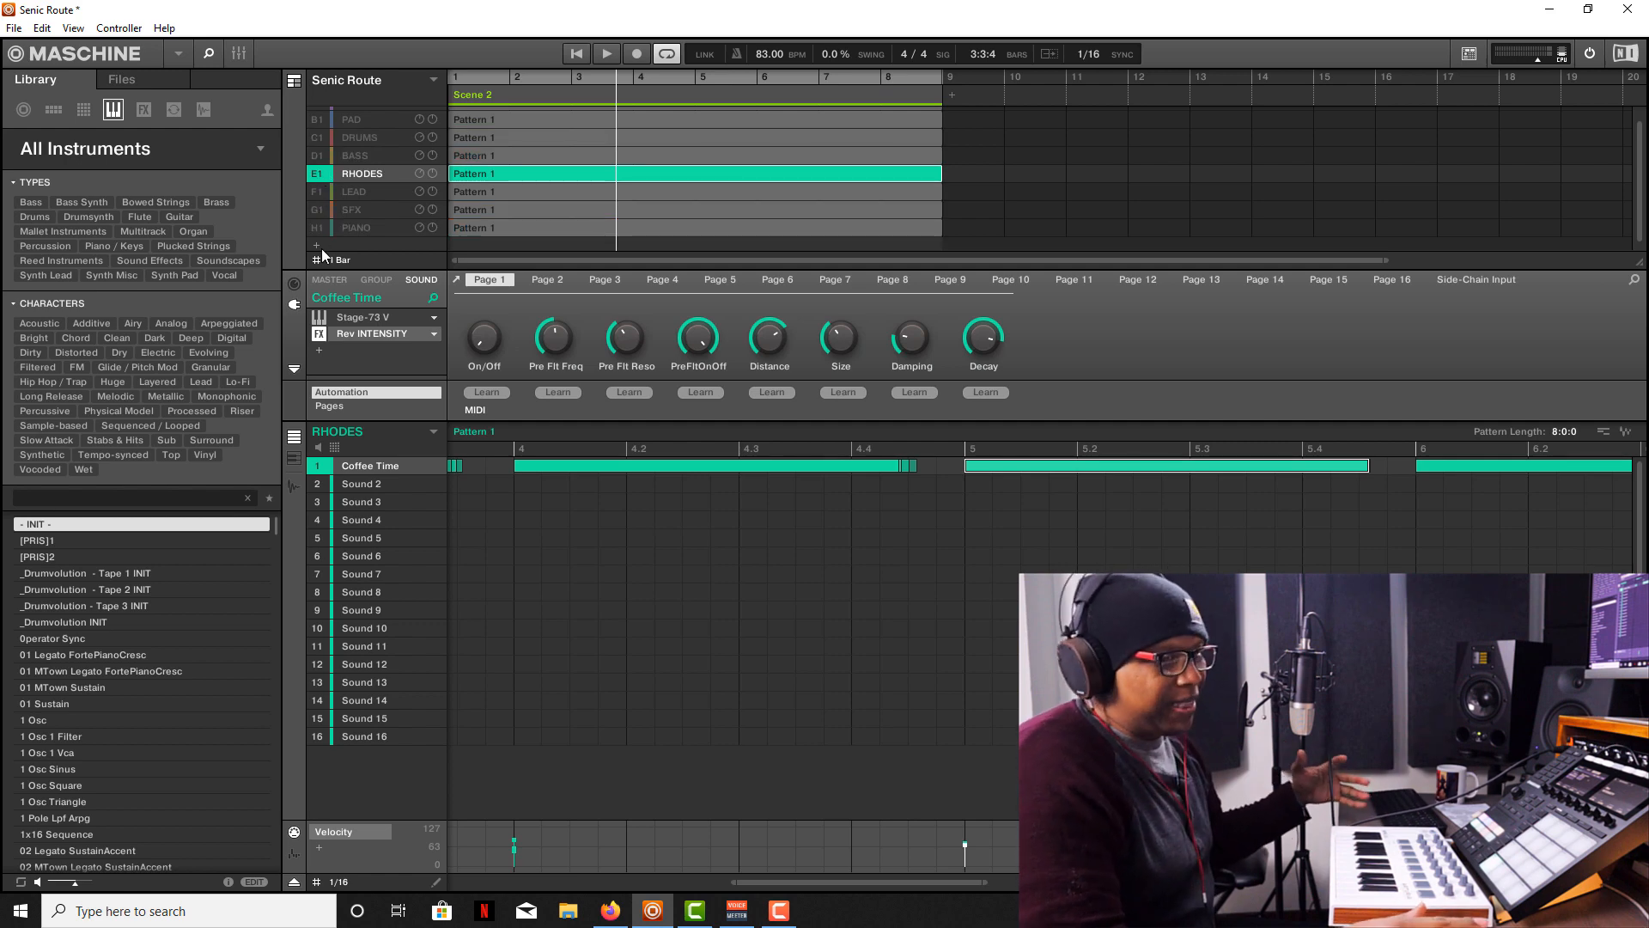
{"action": "left_click", "coordinate": [365, 331]}
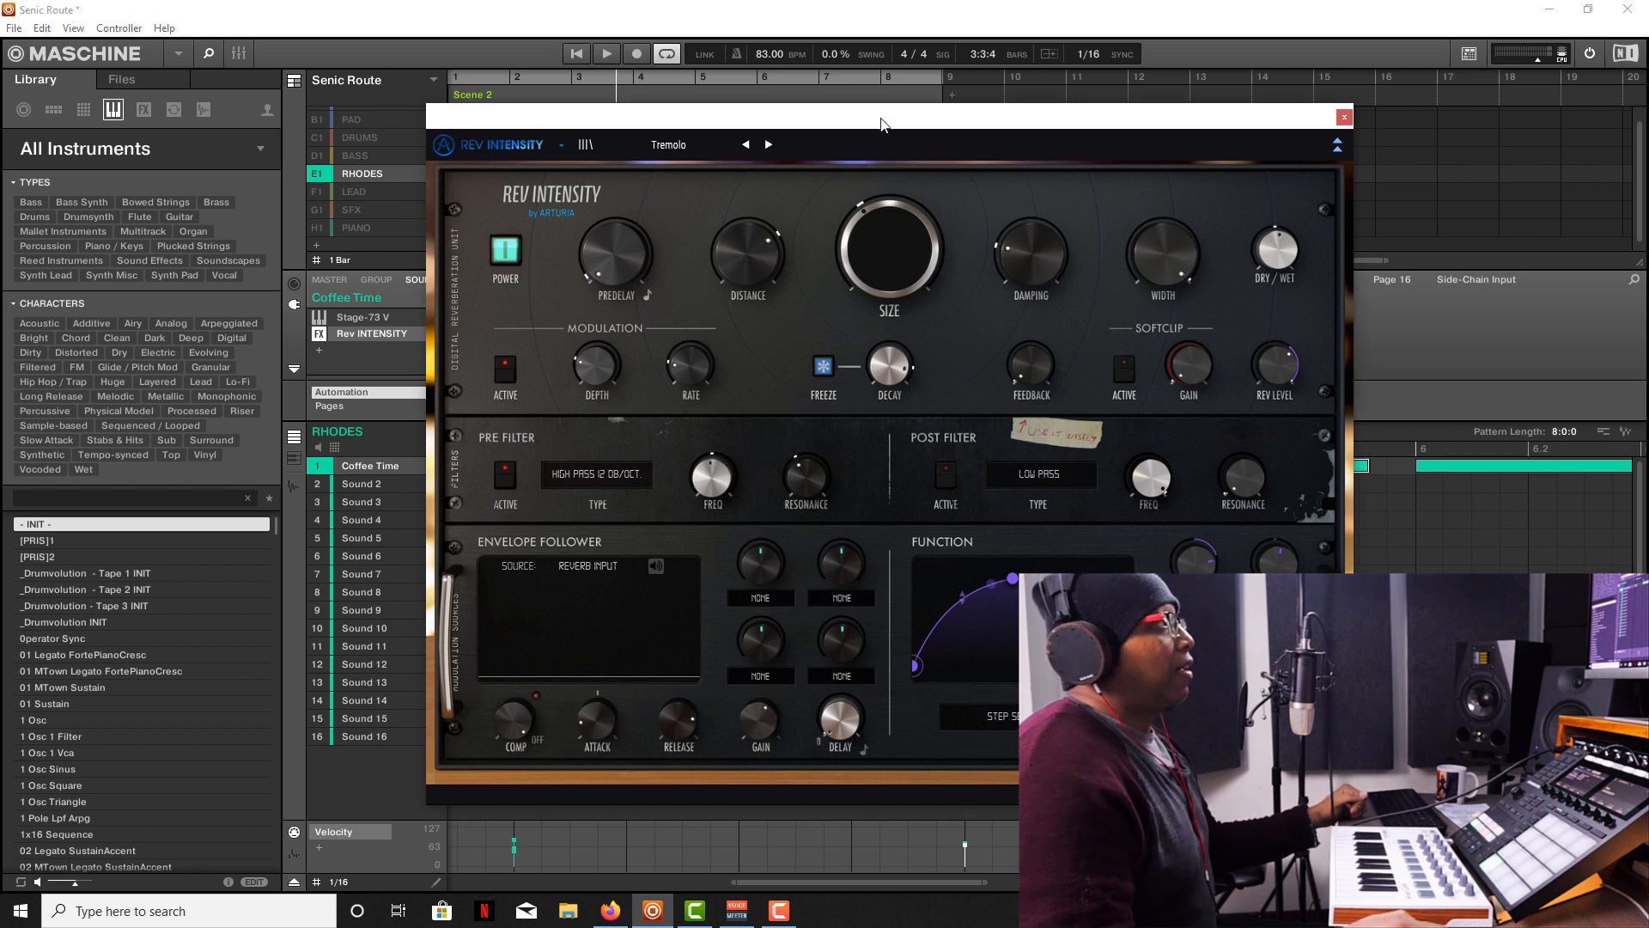
{"action": "left_click_drag", "start_coordinate": [882, 124], "coordinate": [896, 126]}
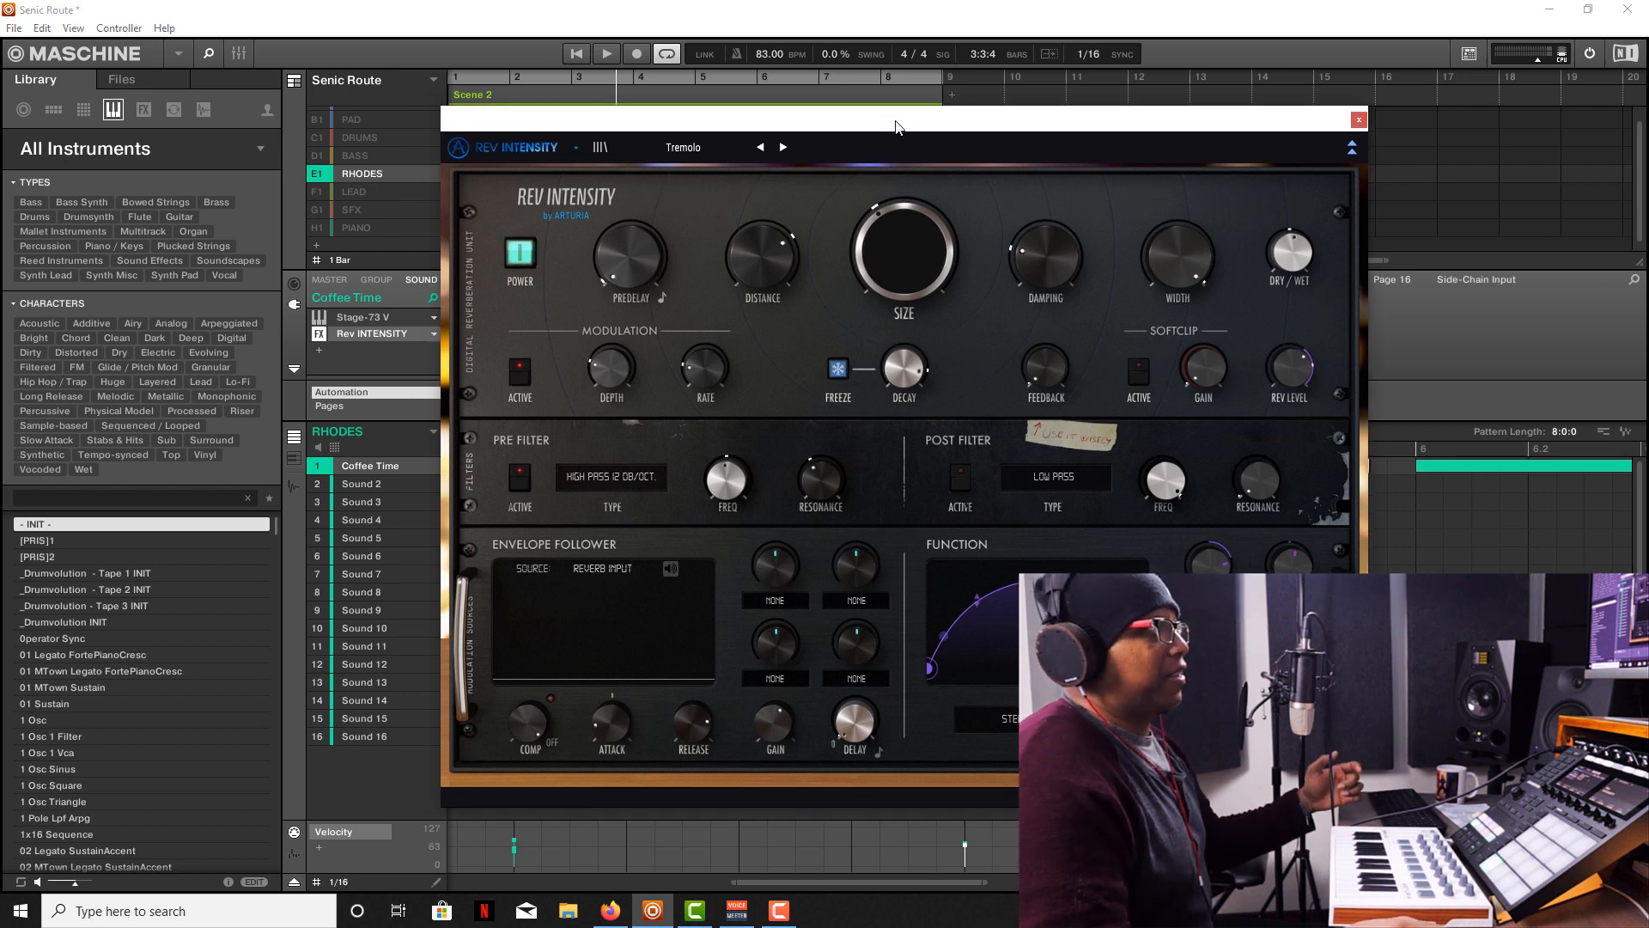
{"action": "mouse_move", "coordinate": [871, 230]}
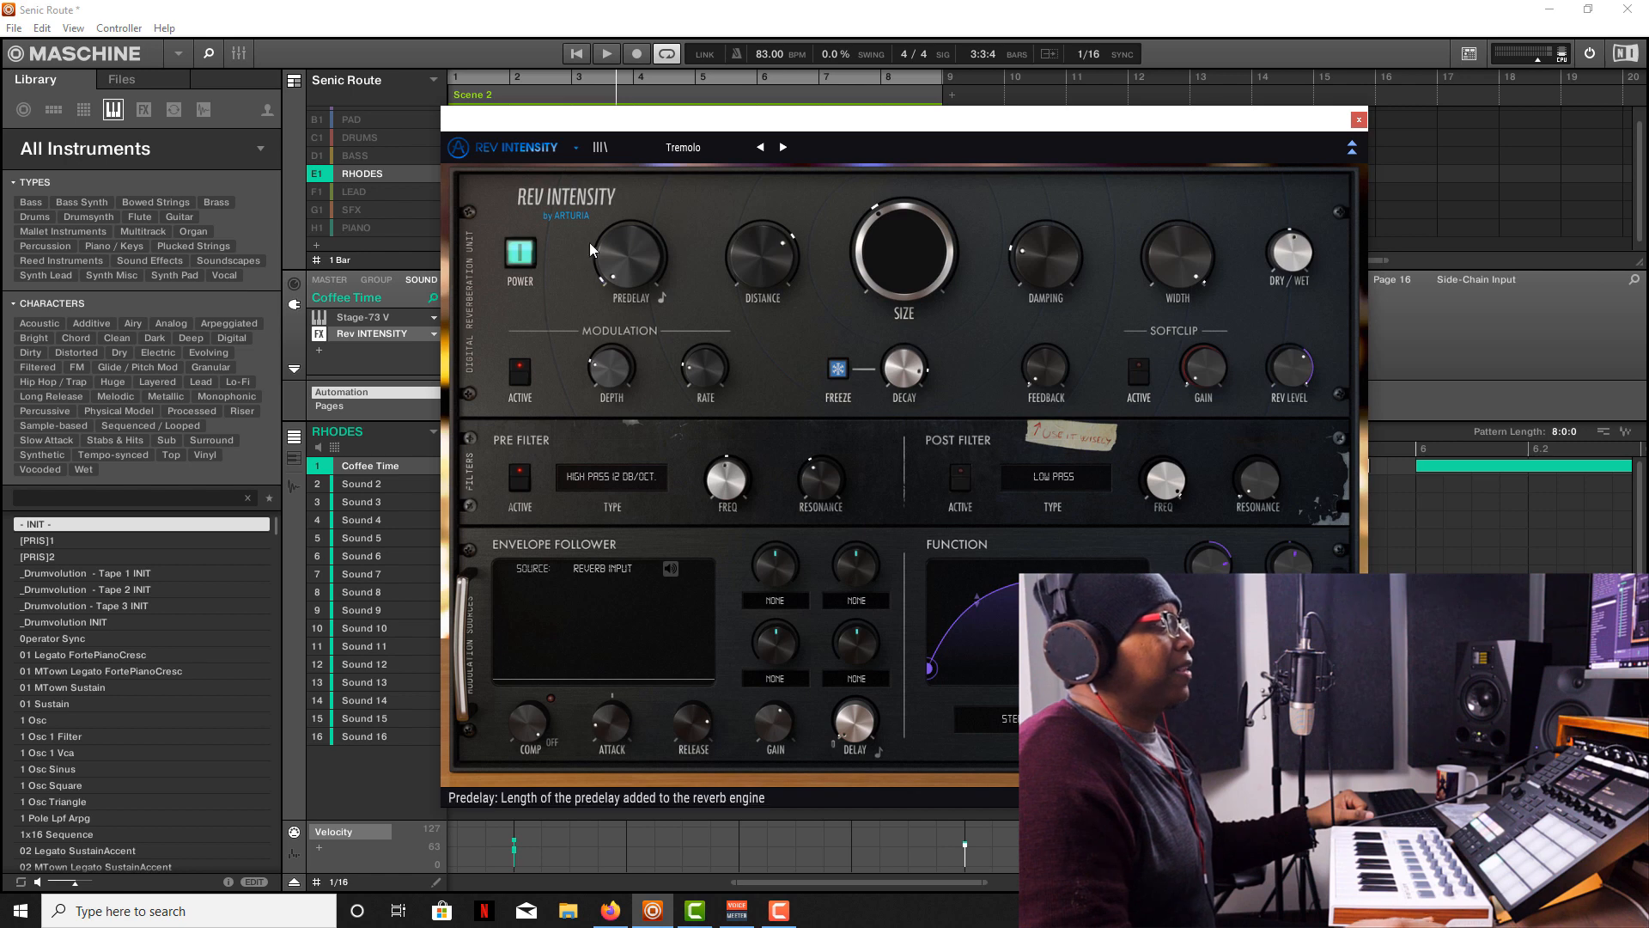
Compare the soloed Rhodes with Rev INTENSITY bypassed and active during playback, leaving the effect powered on.
{"action": "left_click", "coordinate": [509, 253]}
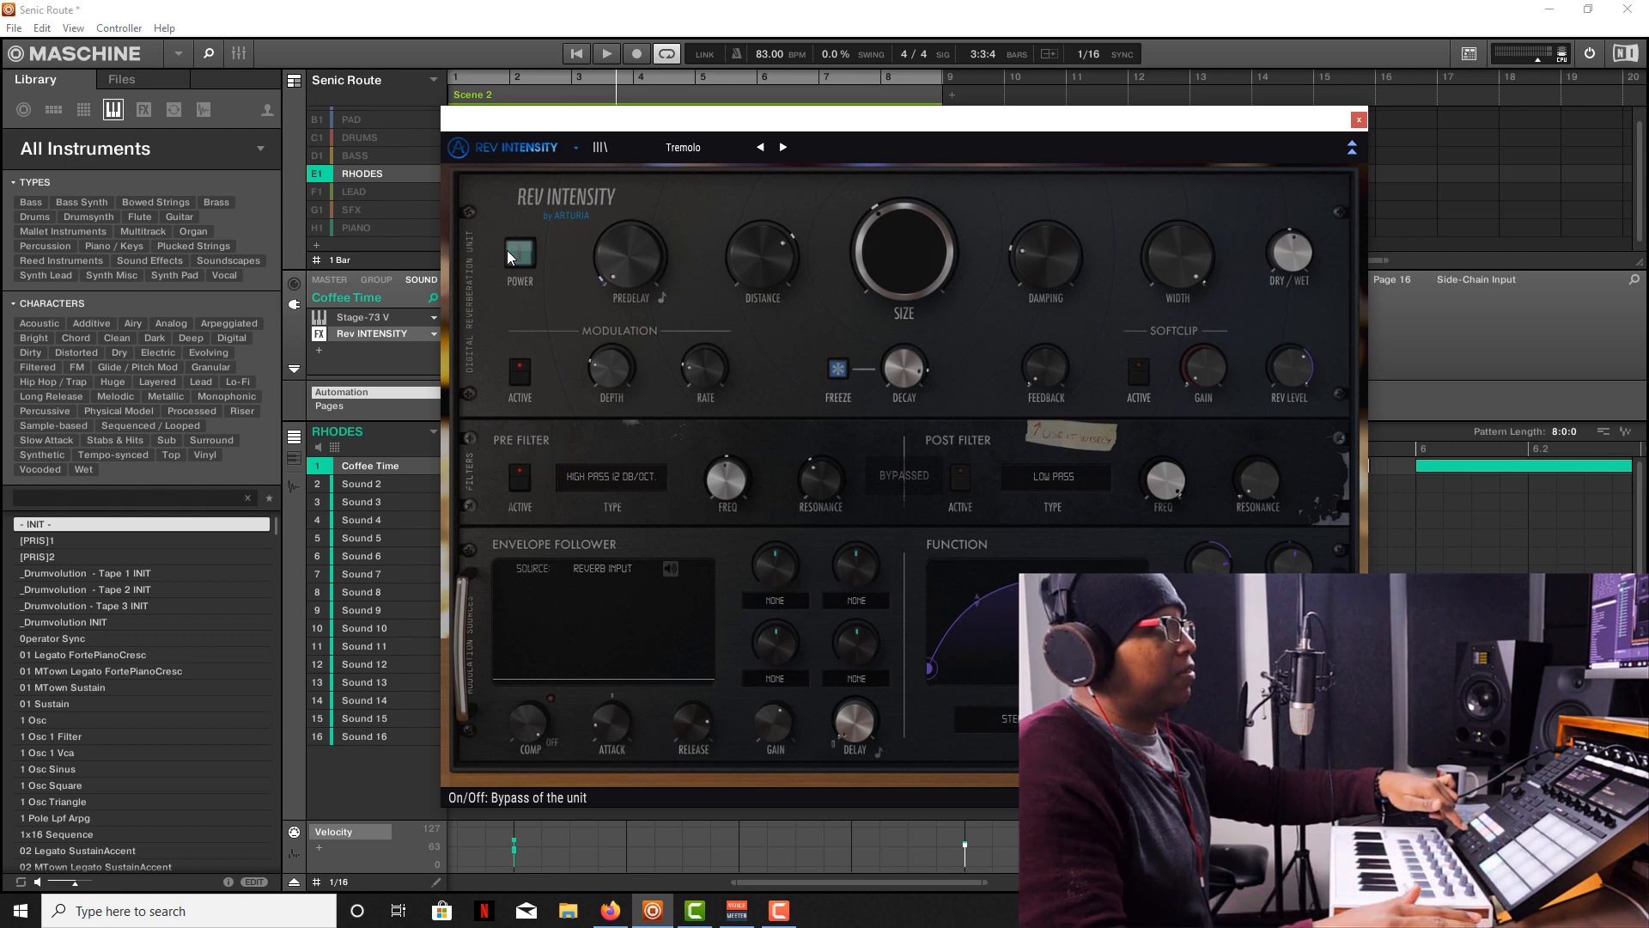
{"action": "key", "text": "space"}
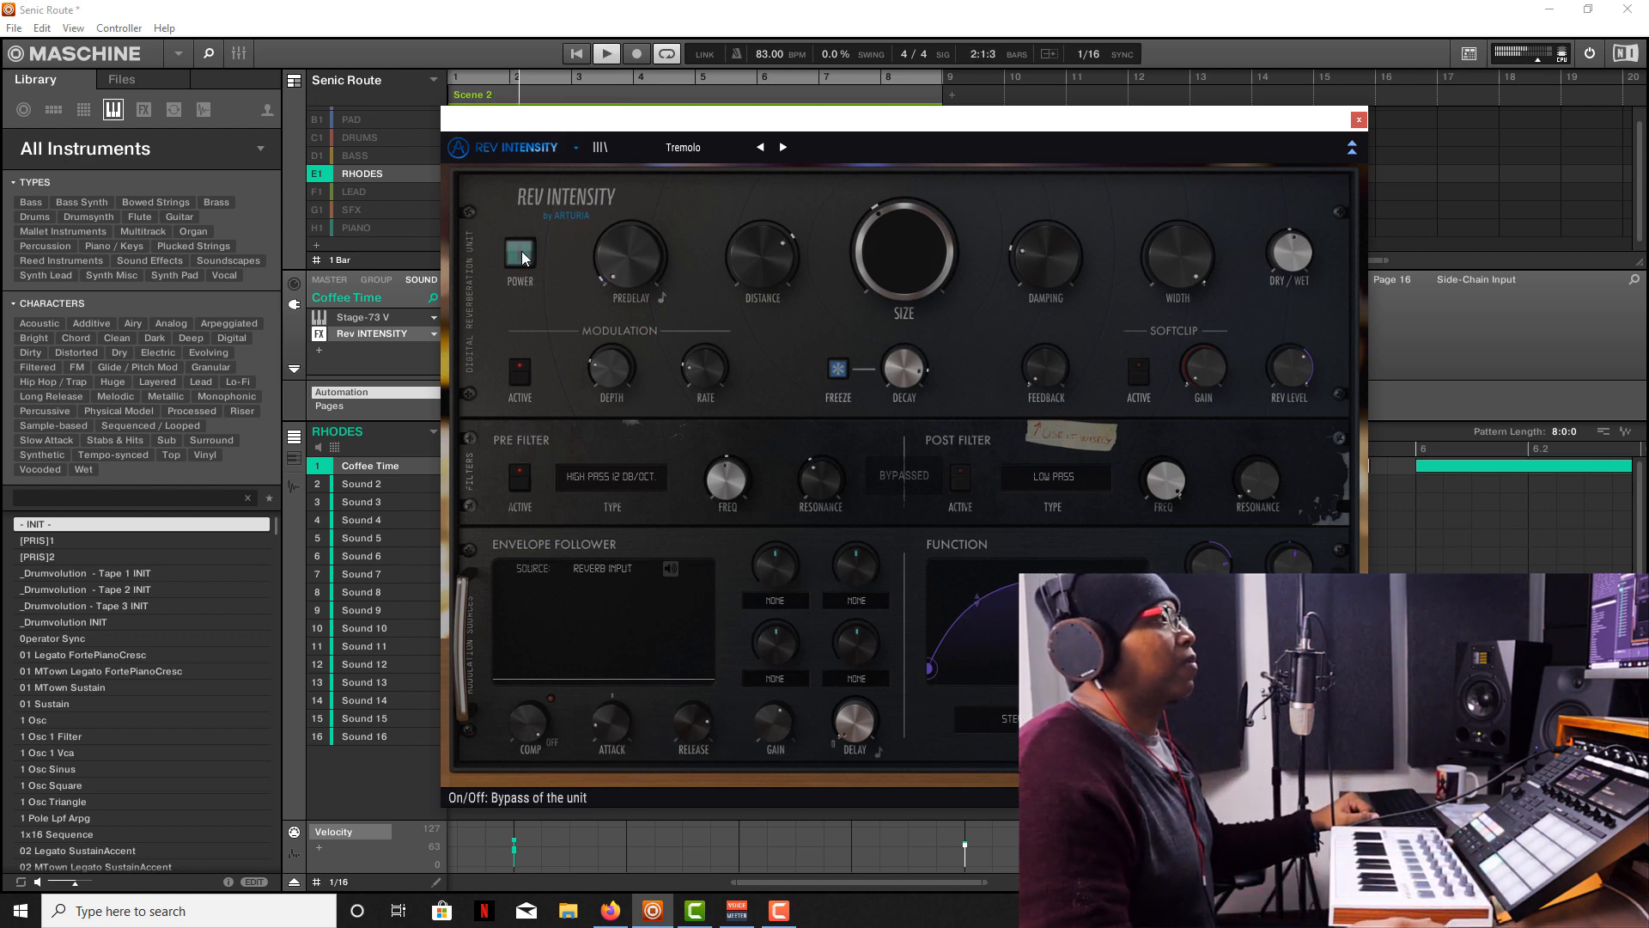
{"action": "left_click", "coordinate": [520, 255]}
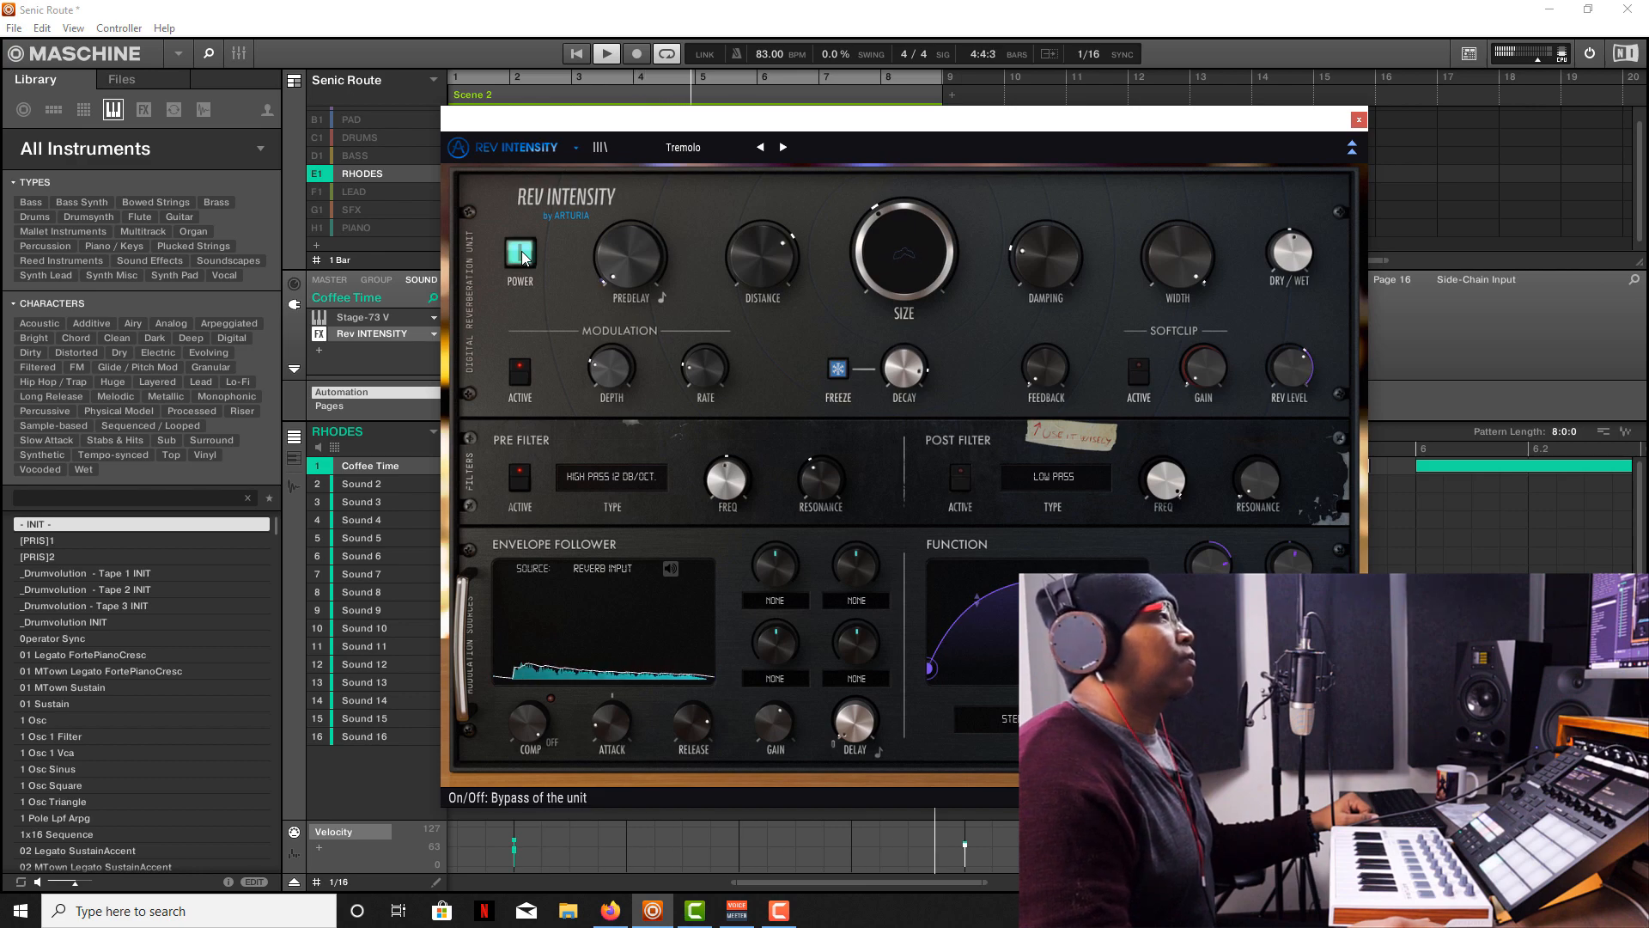
{"action": "left_click", "coordinate": [520, 254]}
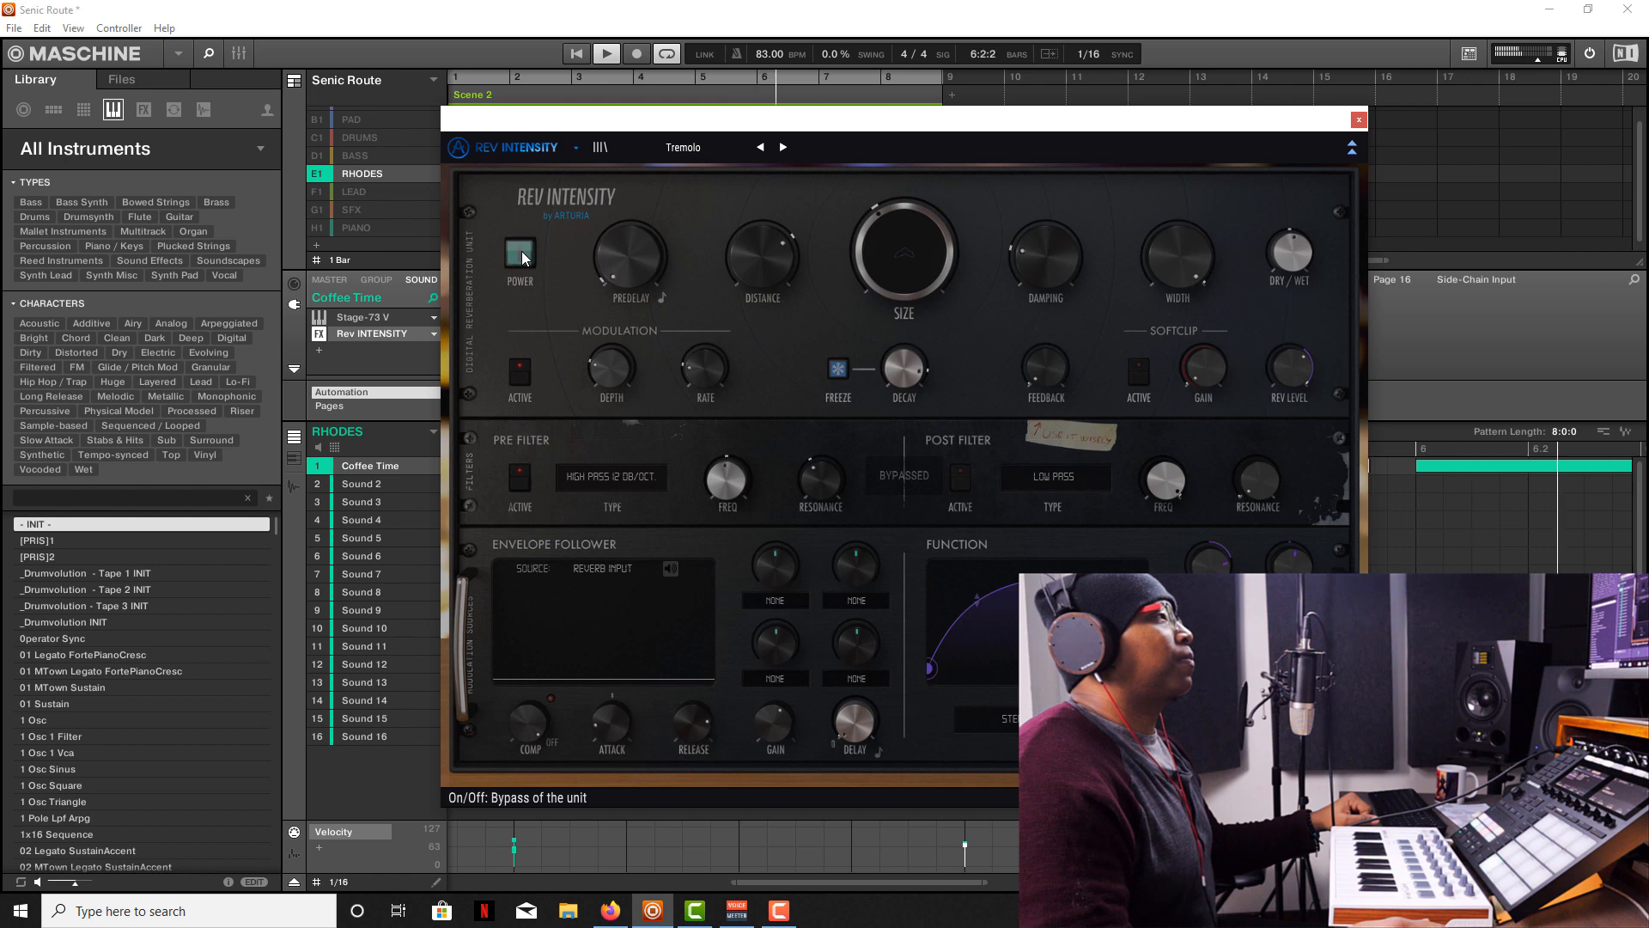
{"action": "left_click", "coordinate": [521, 253]}
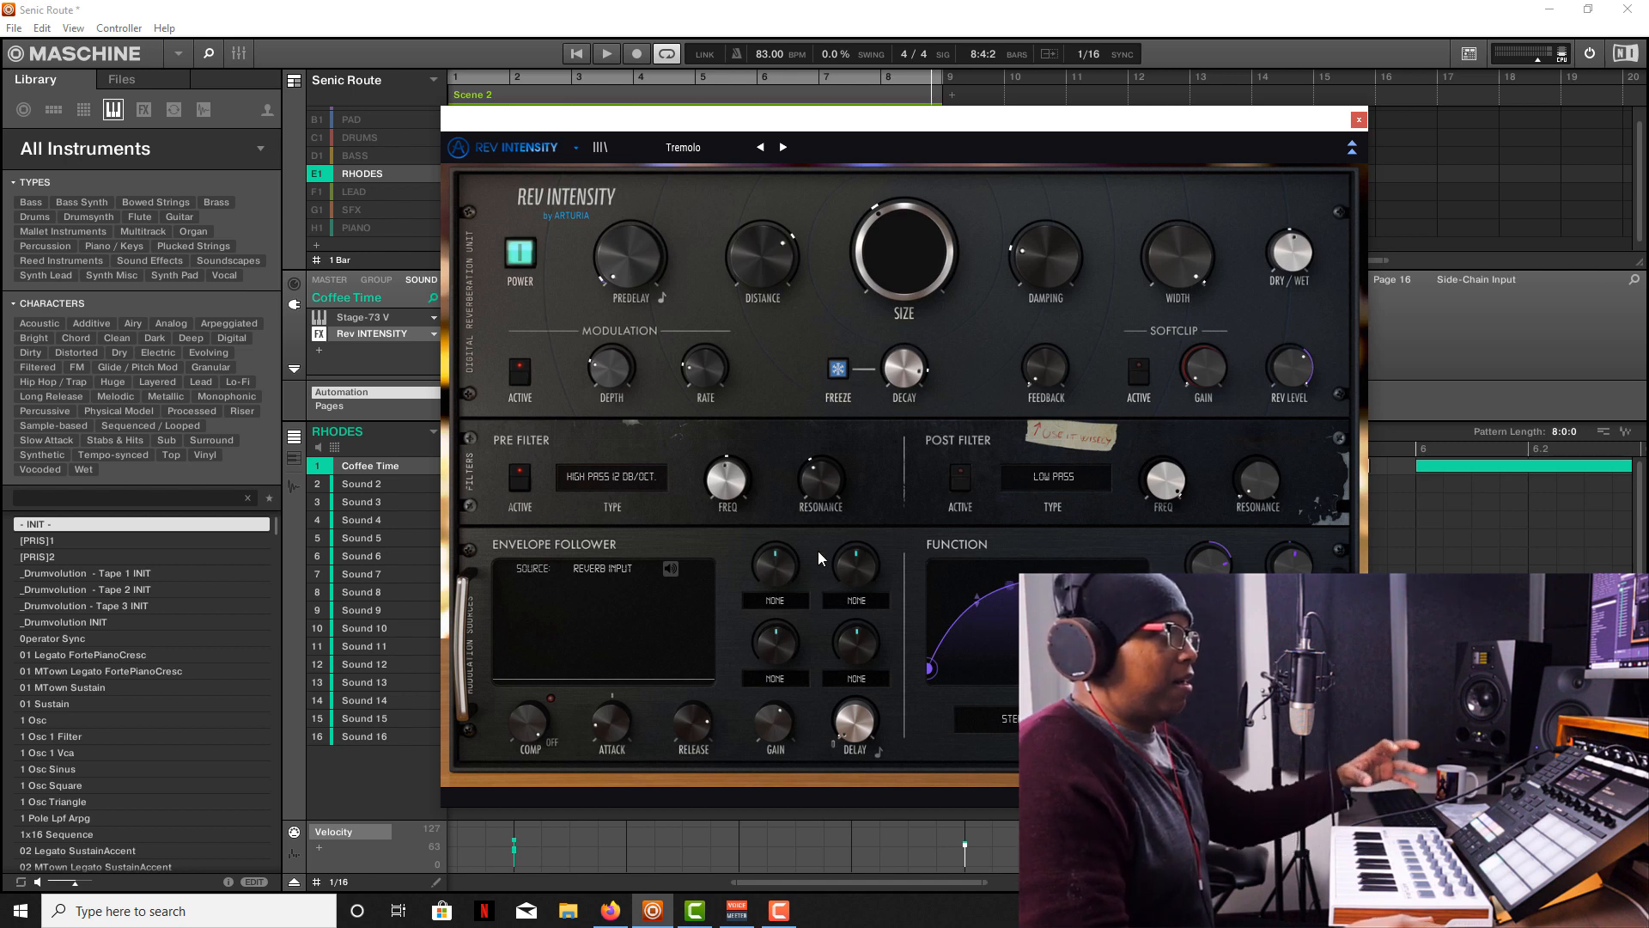
Audition the Triangle, Peak, Pump, Slow Rise and Sharp Decay presets of Rev INTENSITY's Function modulator during playback.
{"action": "key", "text": "space"}
{"action": "left_click", "coordinate": [1069, 716]}
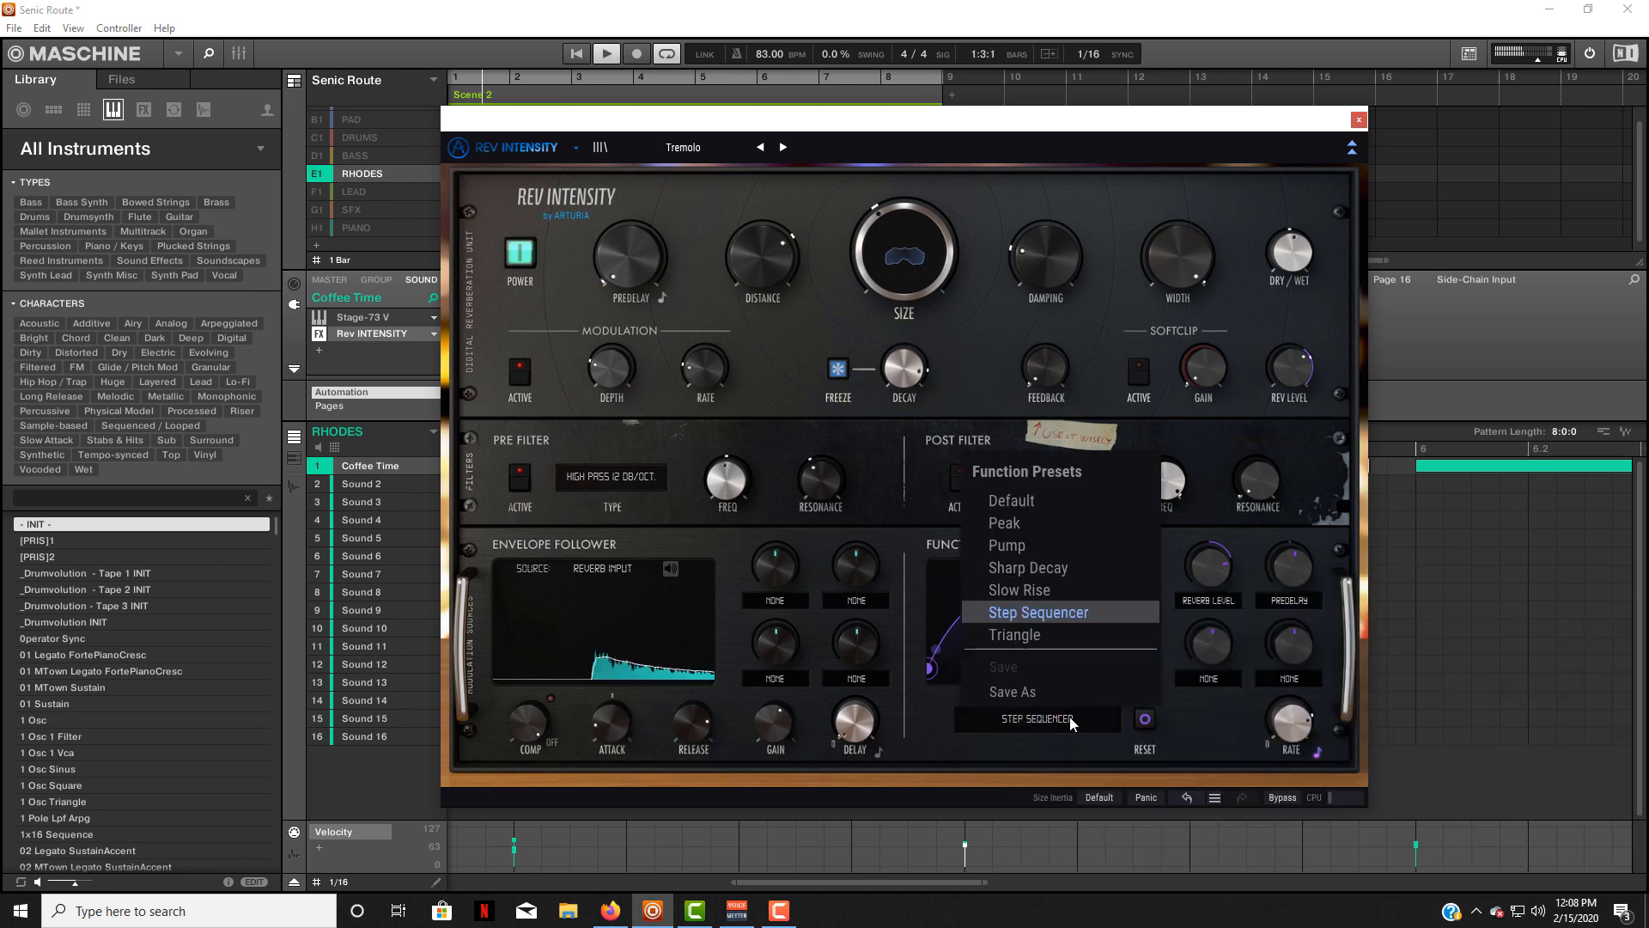
{"action": "left_click", "coordinate": [1037, 635]}
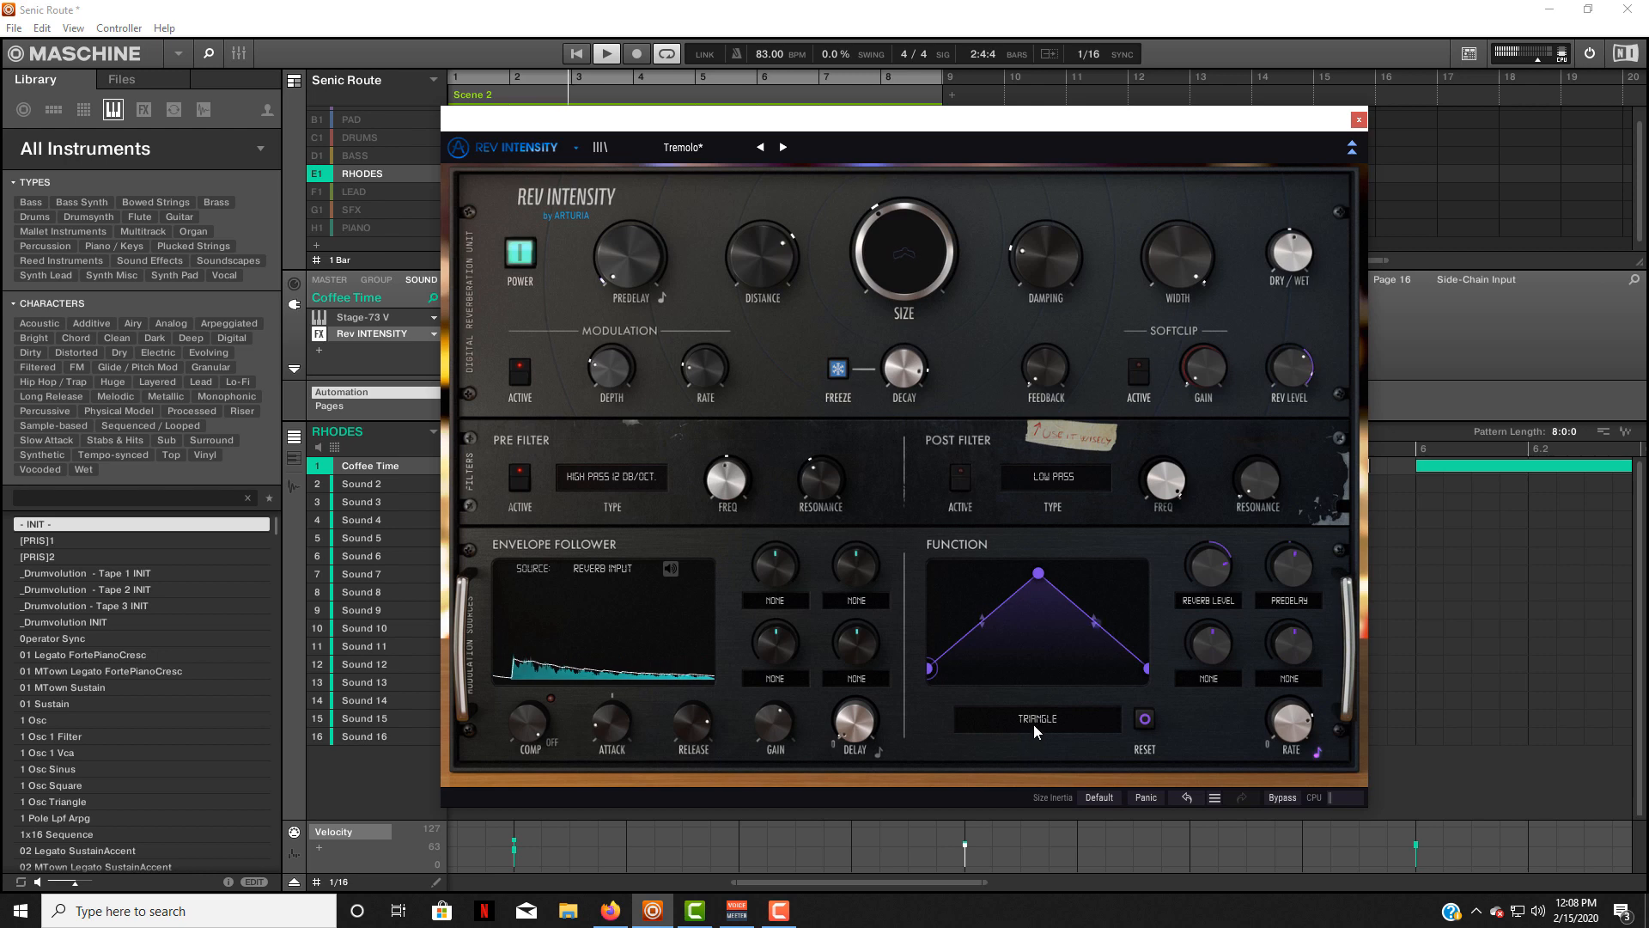
{"action": "left_click", "coordinate": [1033, 724]}
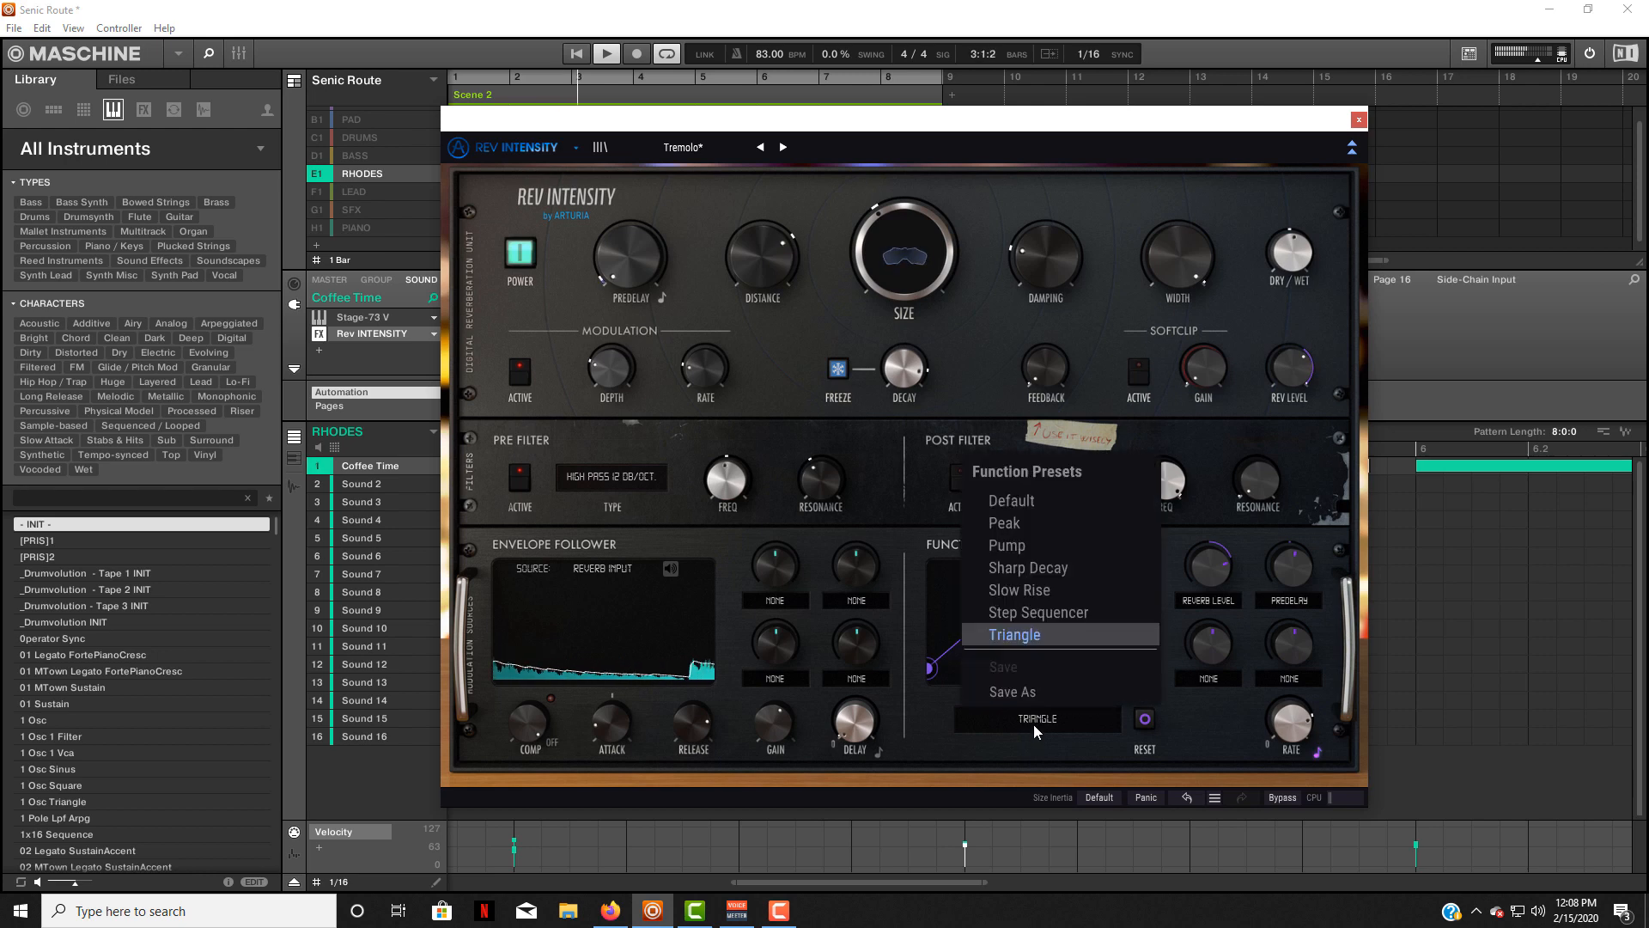
{"action": "left_click", "coordinate": [1051, 526]}
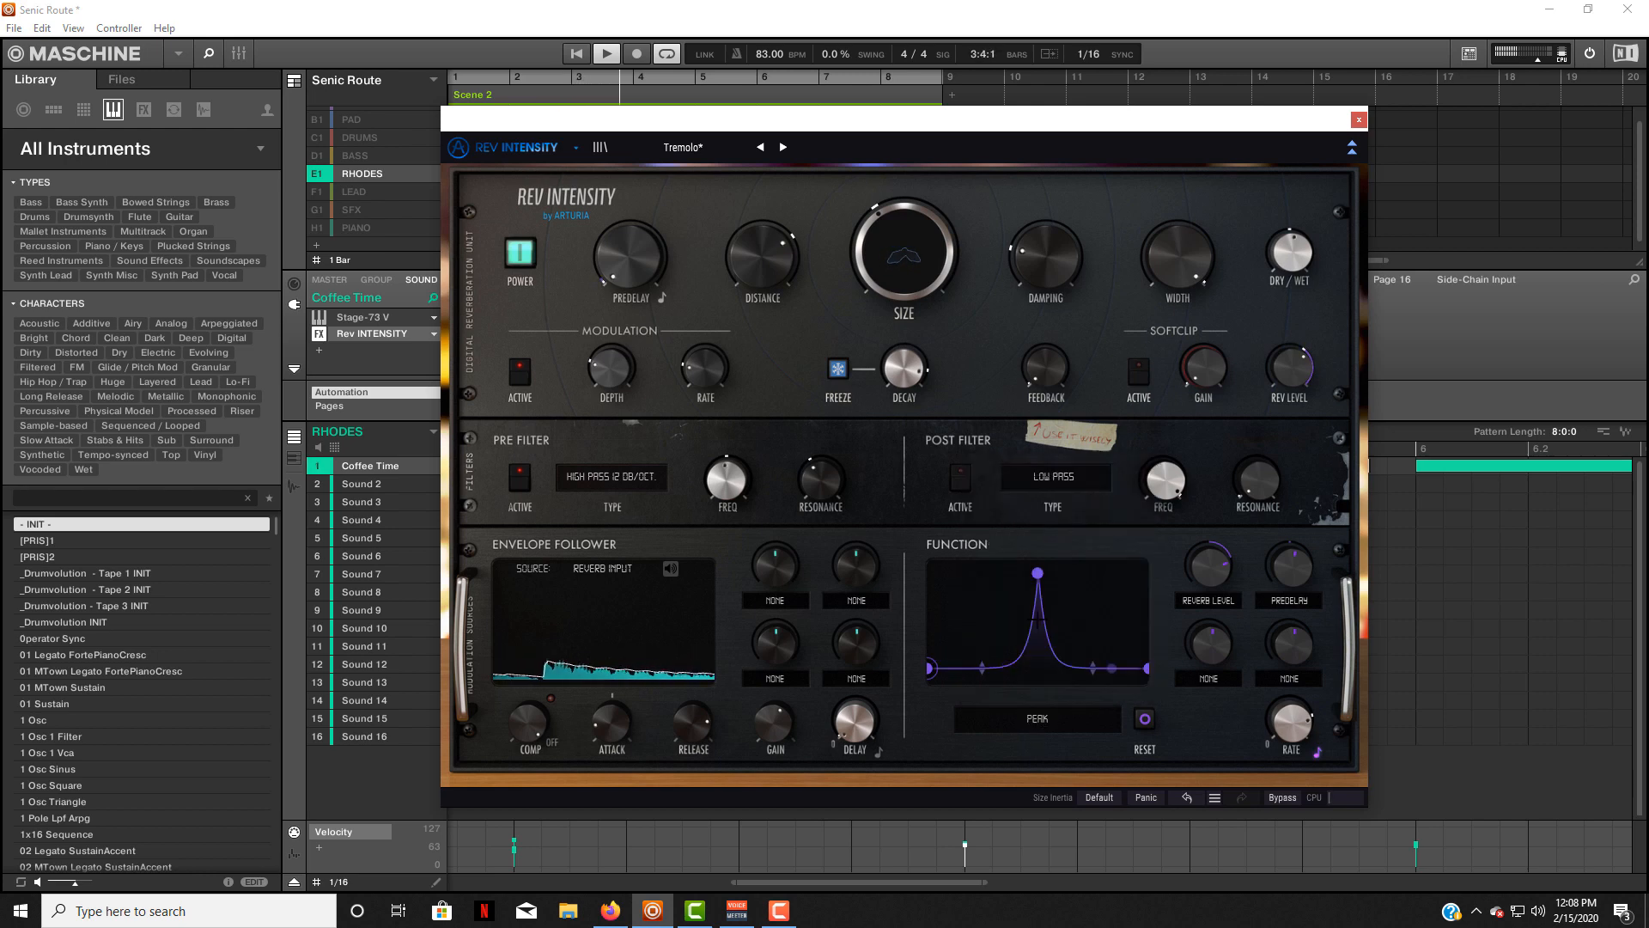
{"action": "left_click", "coordinate": [1033, 720]}
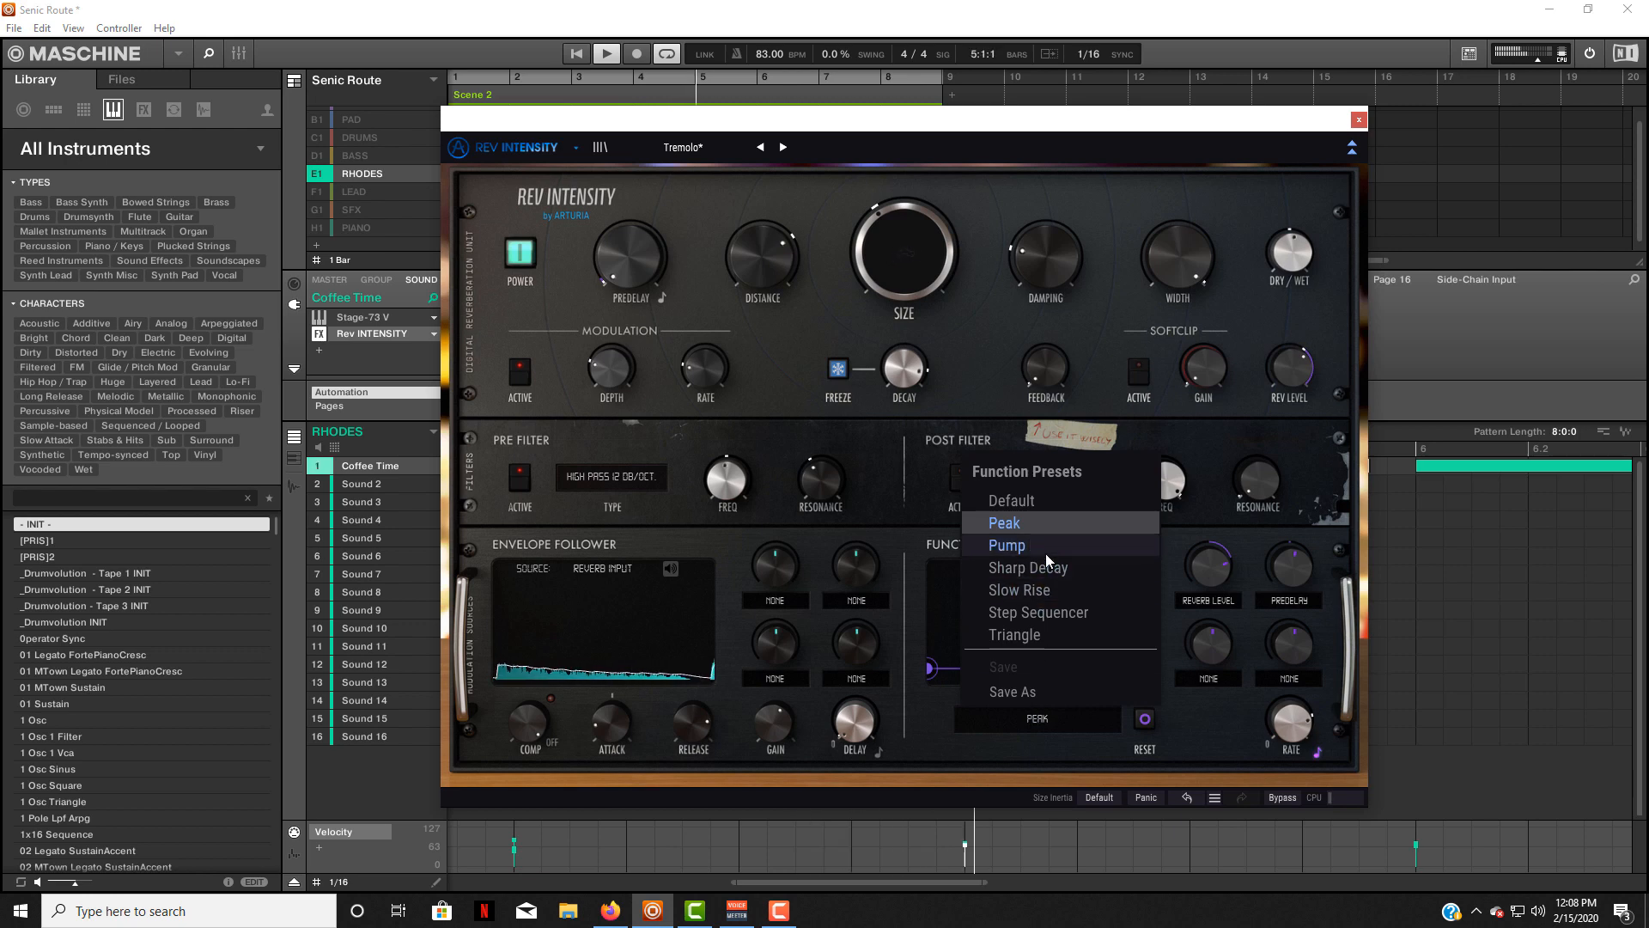
{"action": "left_click", "coordinate": [1044, 553]}
{"action": "left_click", "coordinate": [1027, 718]}
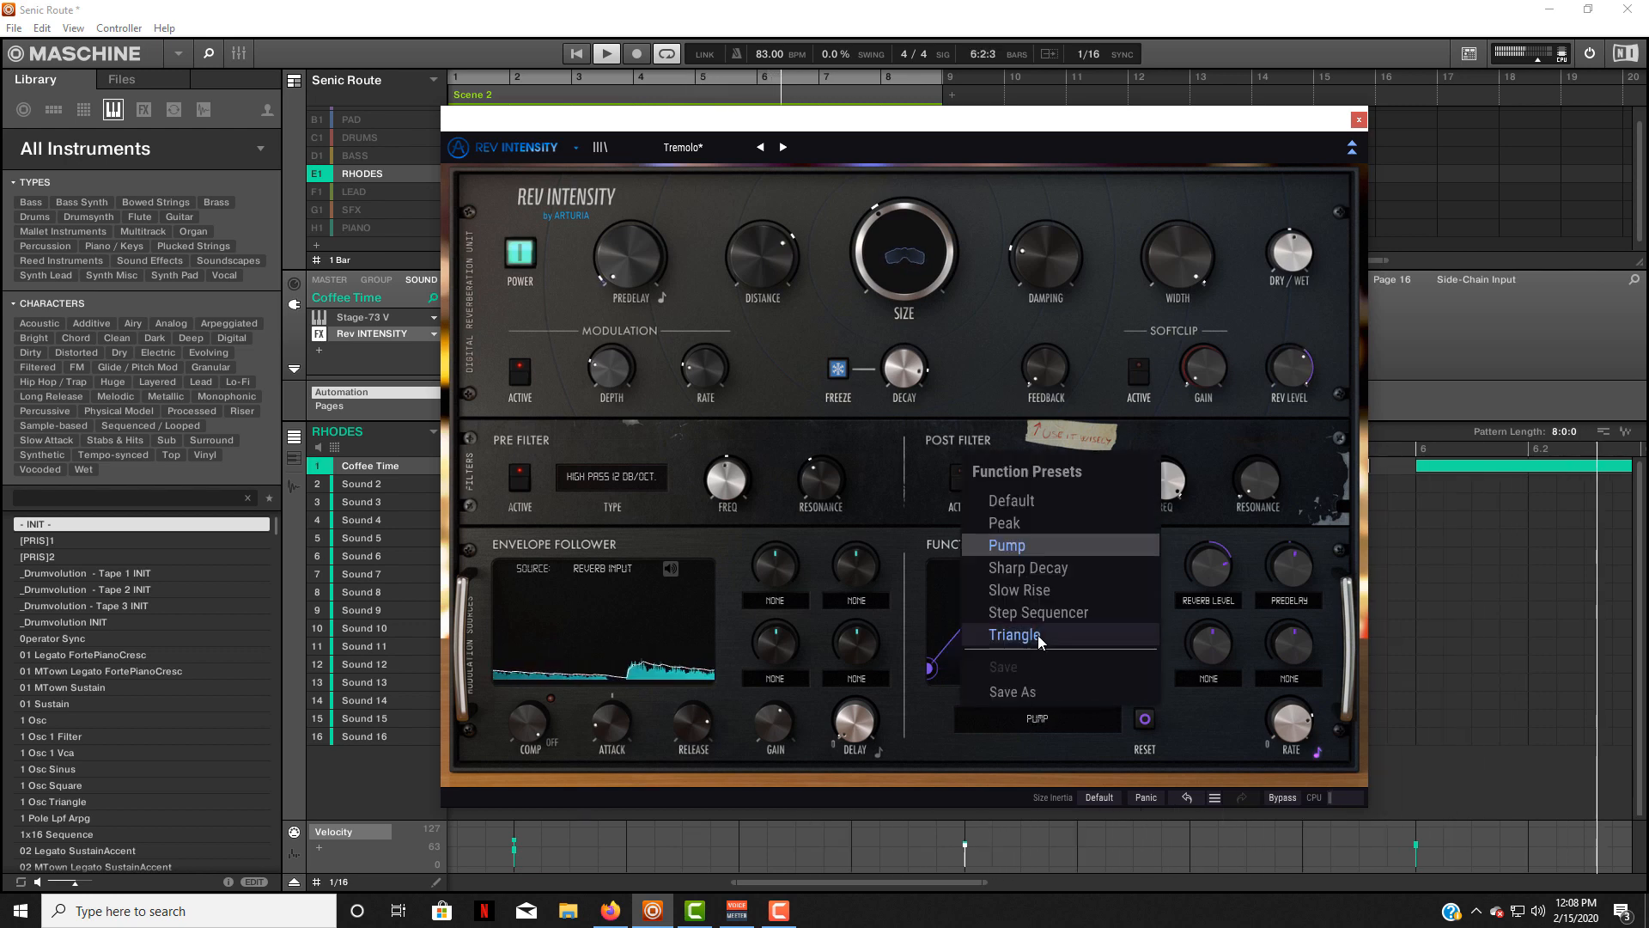
{"action": "left_click", "coordinate": [1049, 591]}
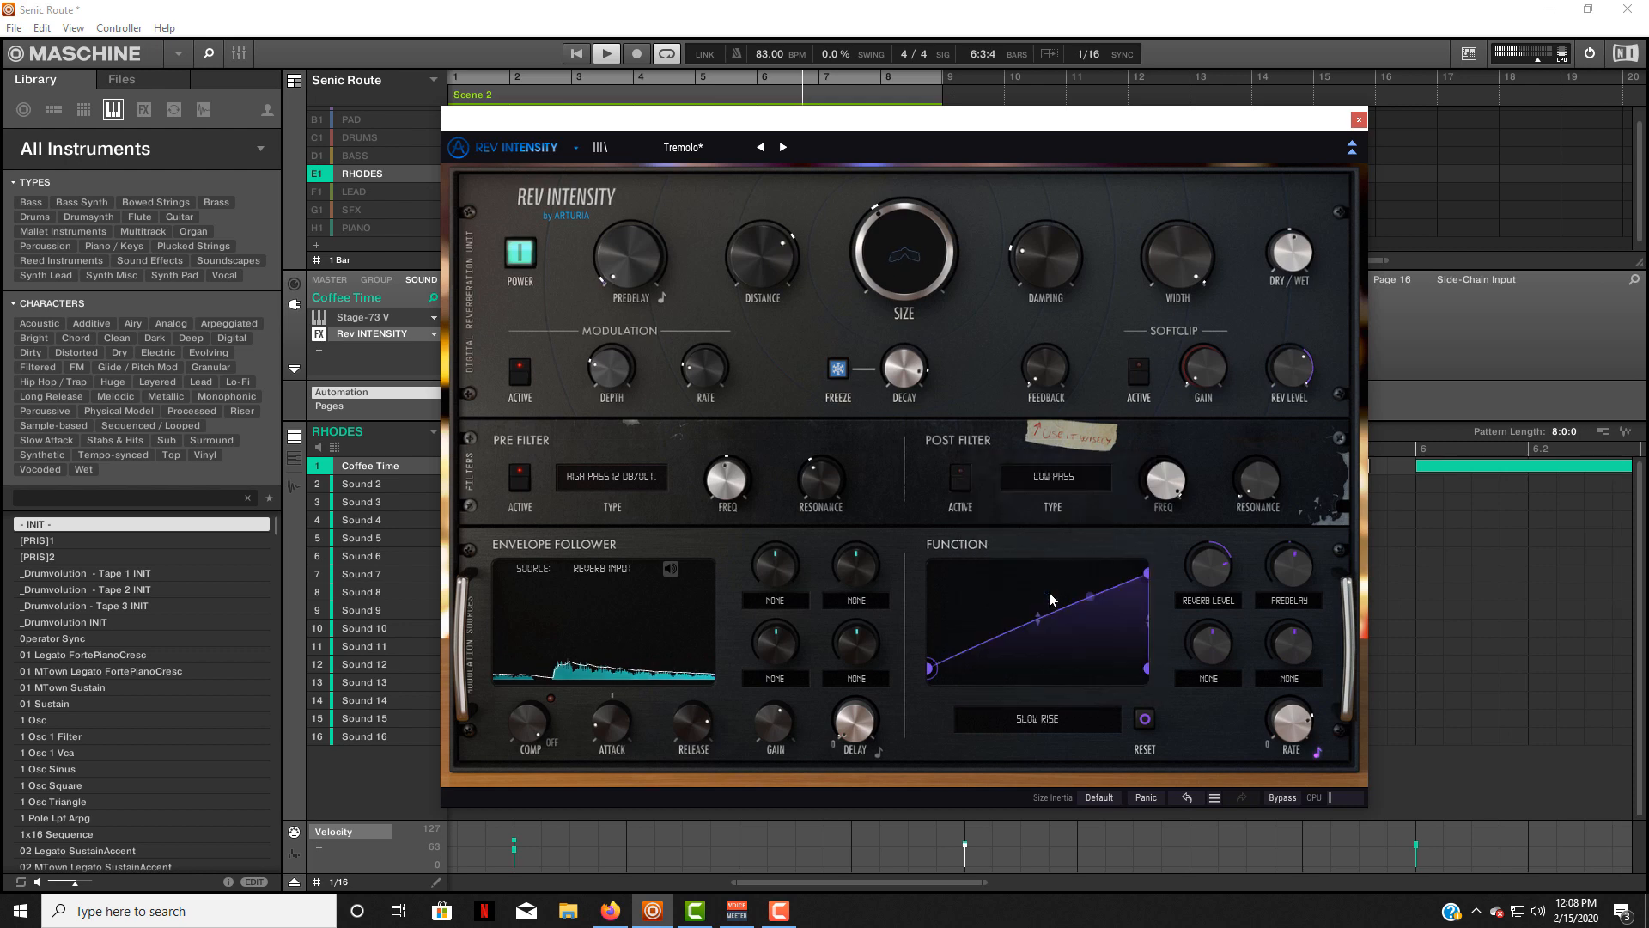
{"action": "left_click", "coordinate": [1032, 719]}
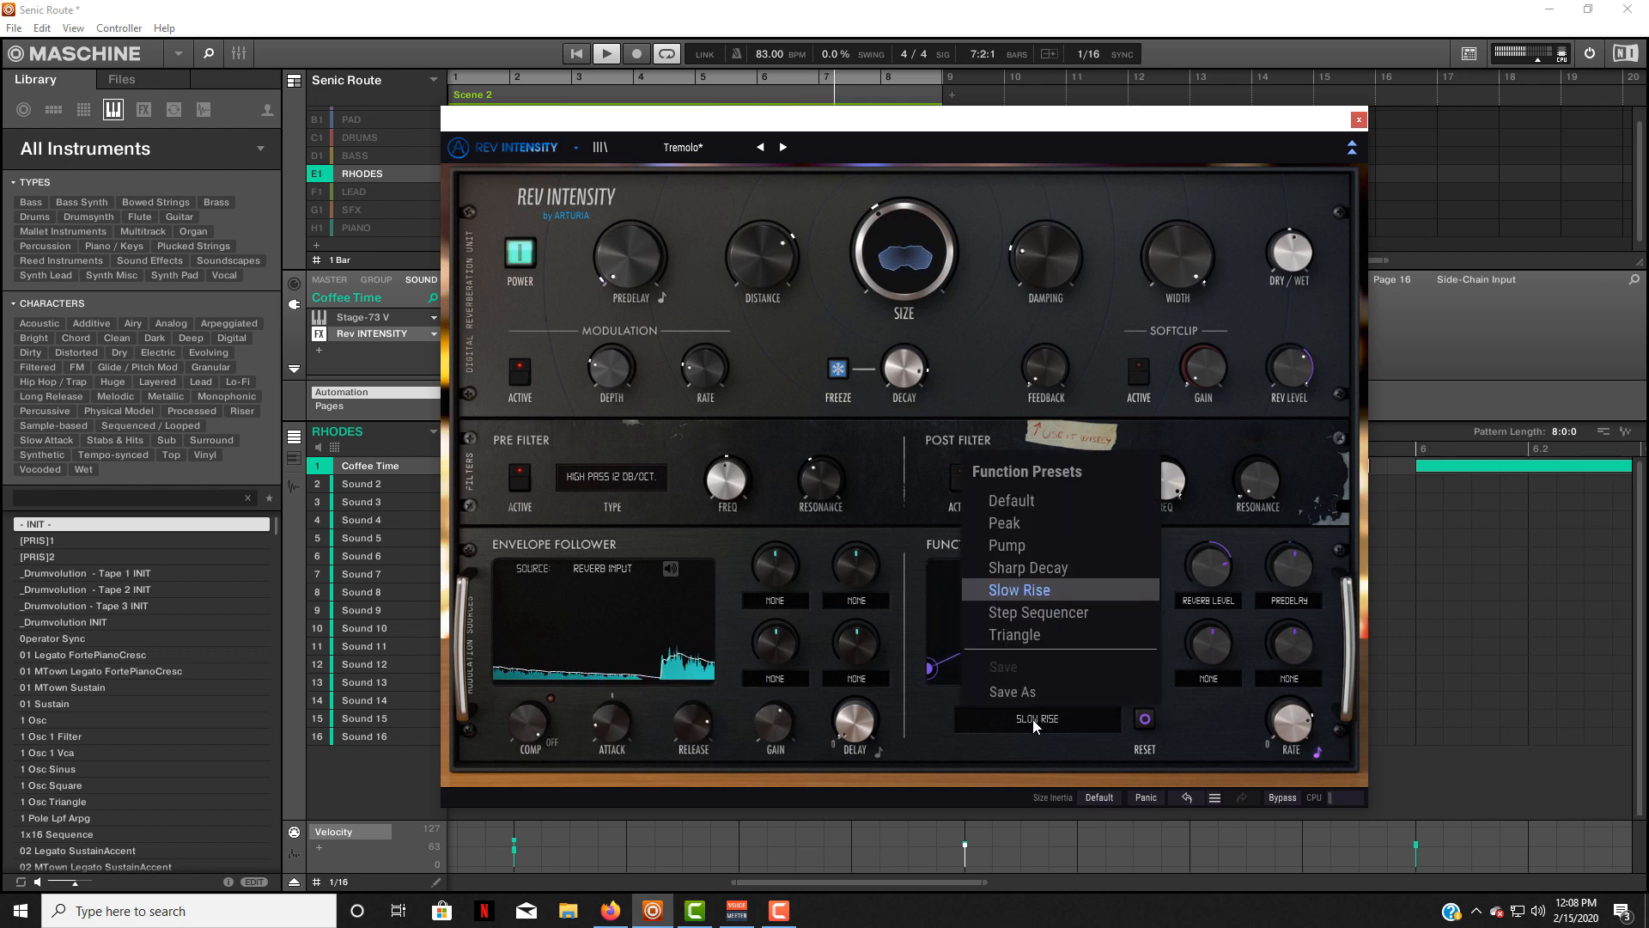
{"action": "left_click", "coordinate": [1047, 567]}
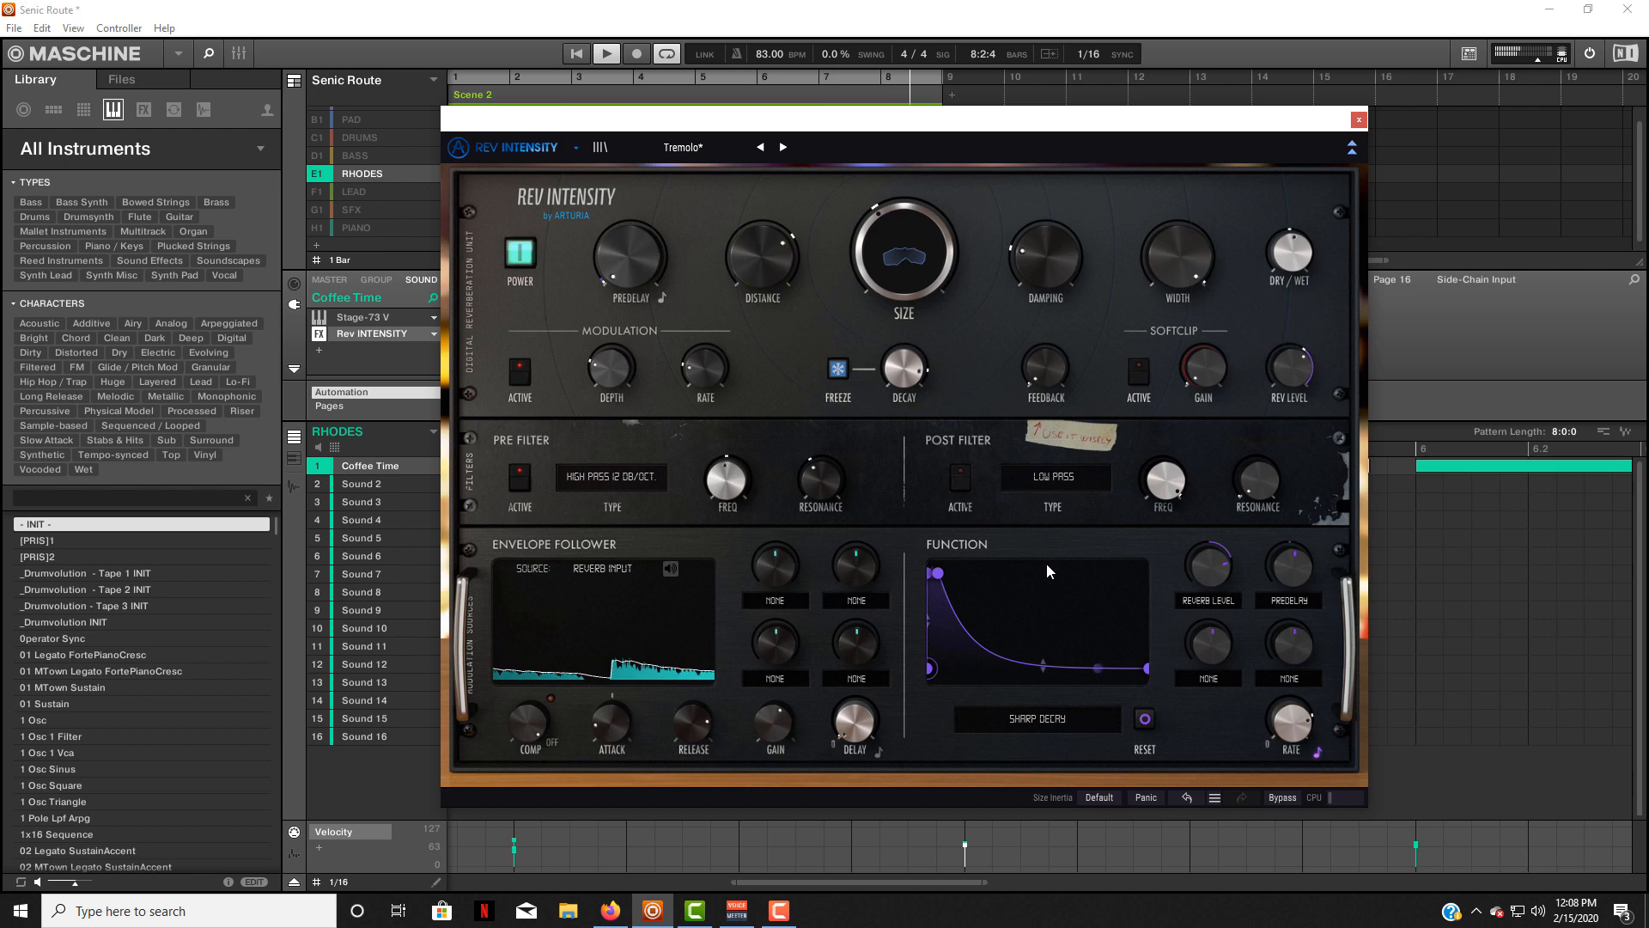
Set the Function modulator in Rev INTENSITY to the Triangle preset.
{"action": "left_click", "coordinate": [1033, 719]}
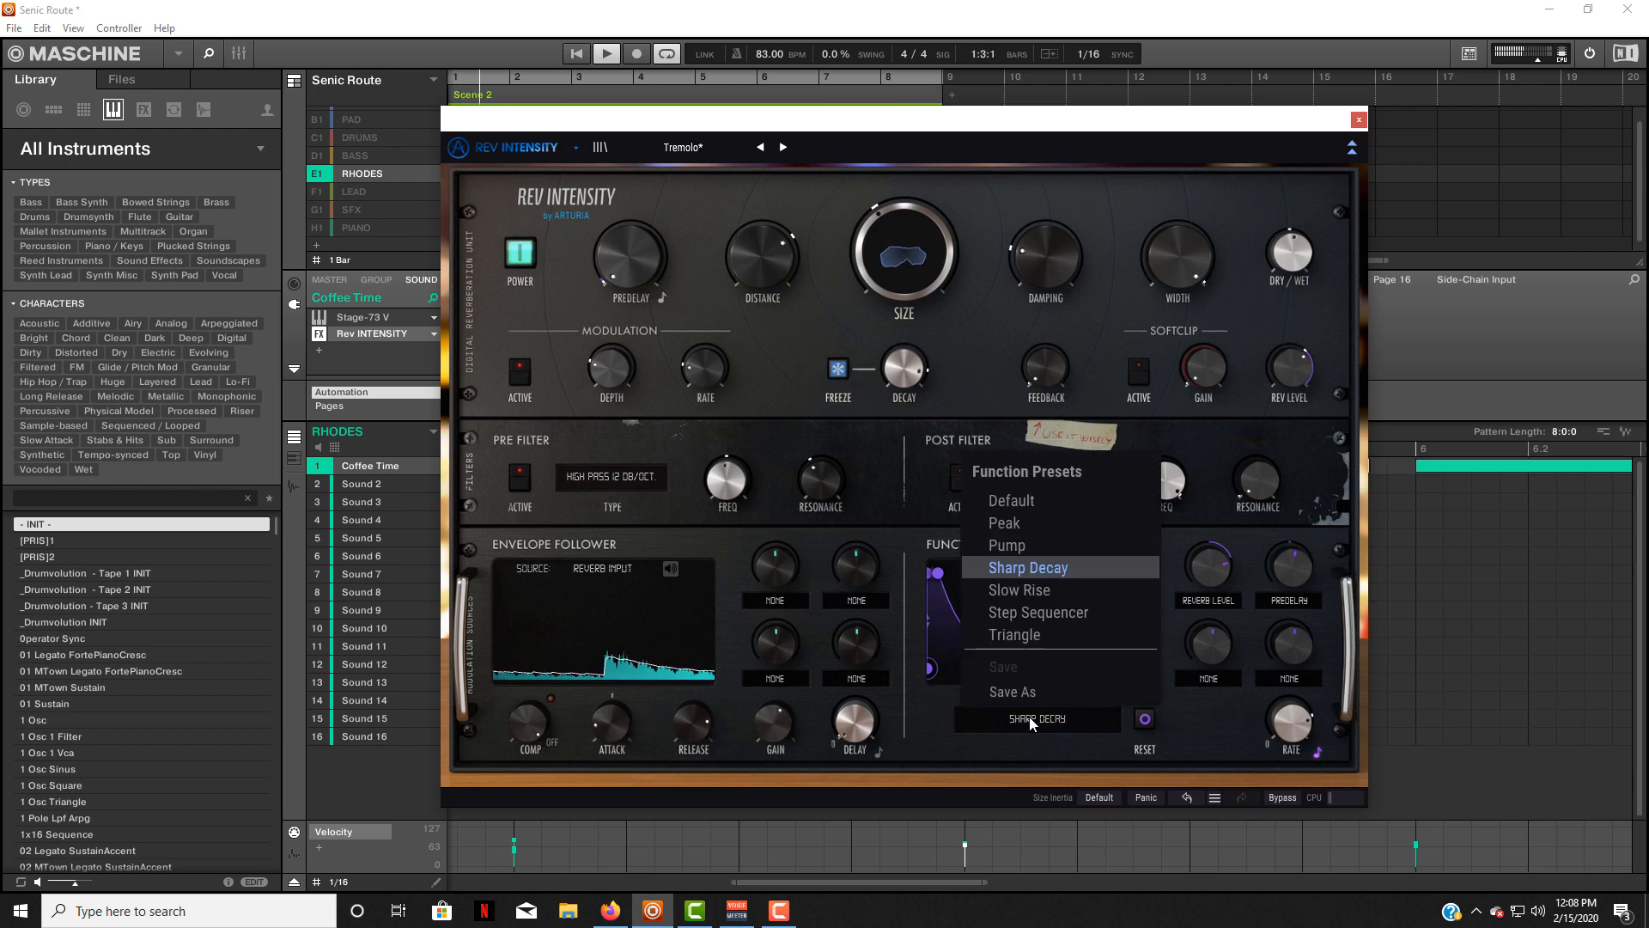
{"action": "left_click", "coordinate": [1034, 635]}
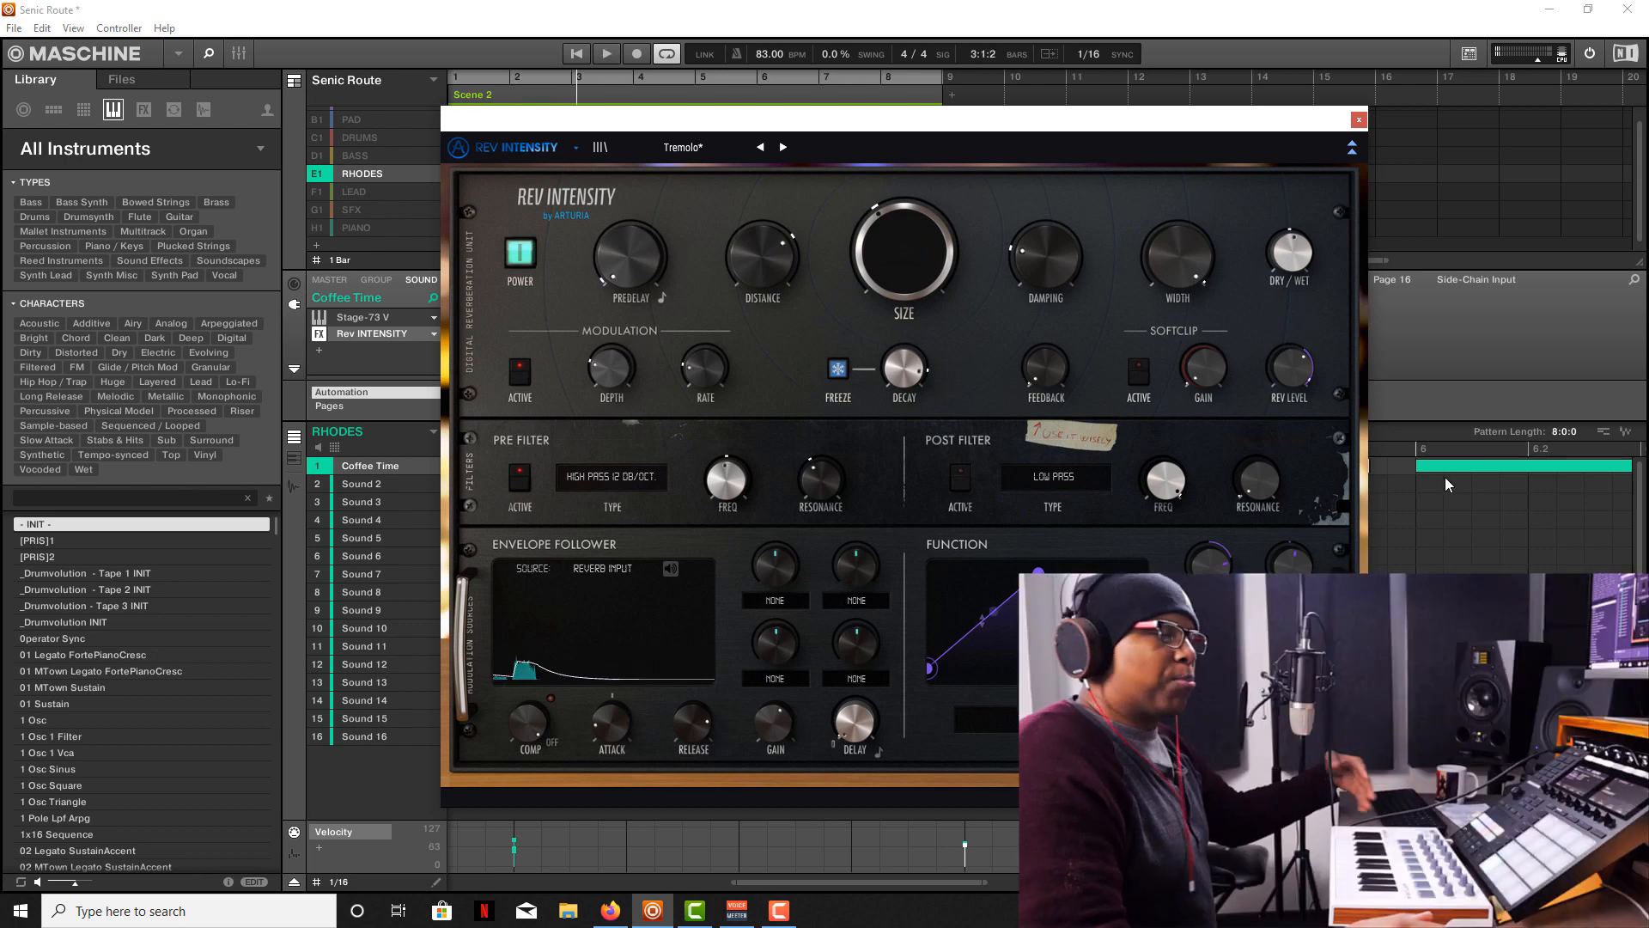
Close Rev INTENSITY, solo the DRUMS group and open its group-level Comp VCA-65 compressor.
{"action": "left_click", "coordinate": [1359, 120]}
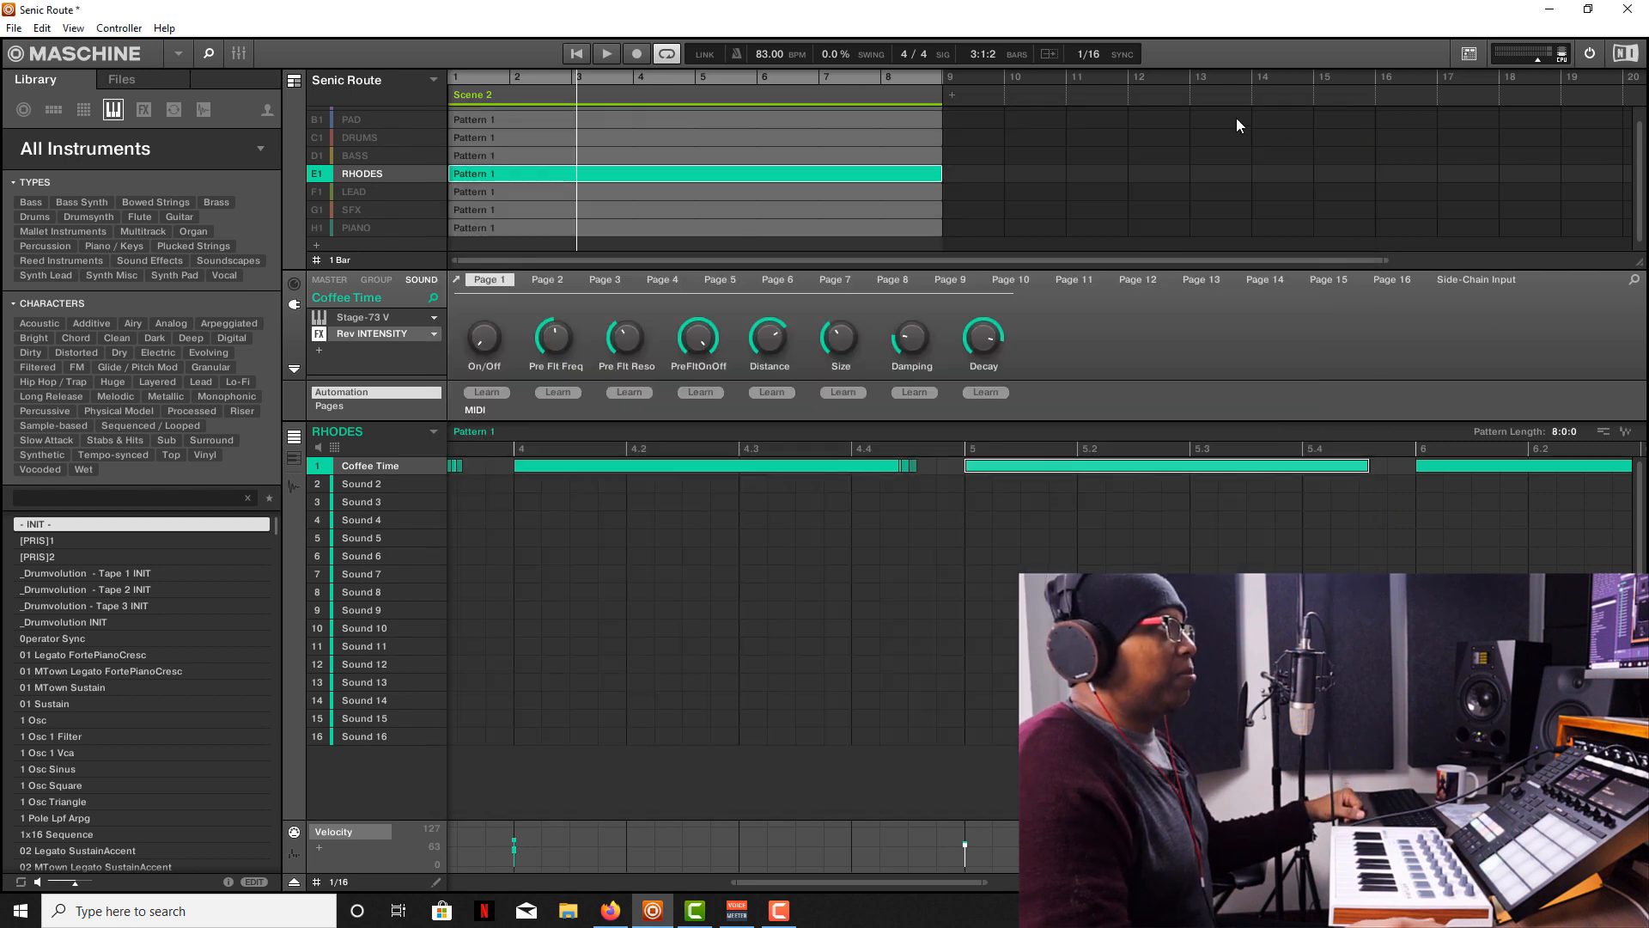
{"action": "left_click", "coordinate": [332, 138]}
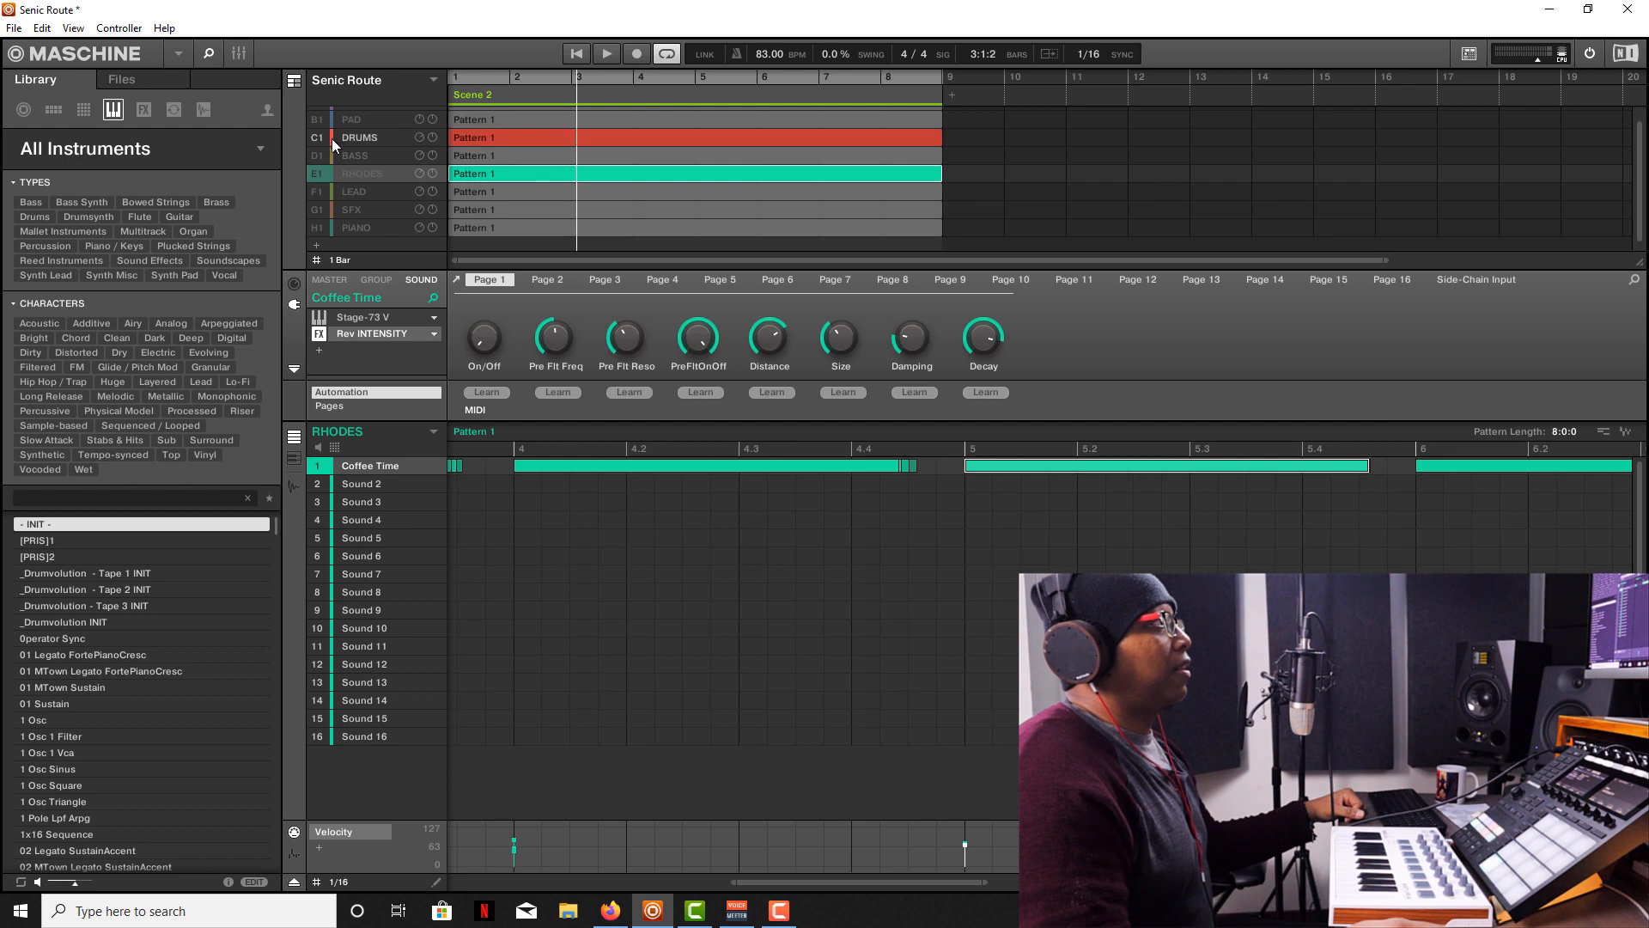
{"action": "left_click", "coordinate": [364, 282]}
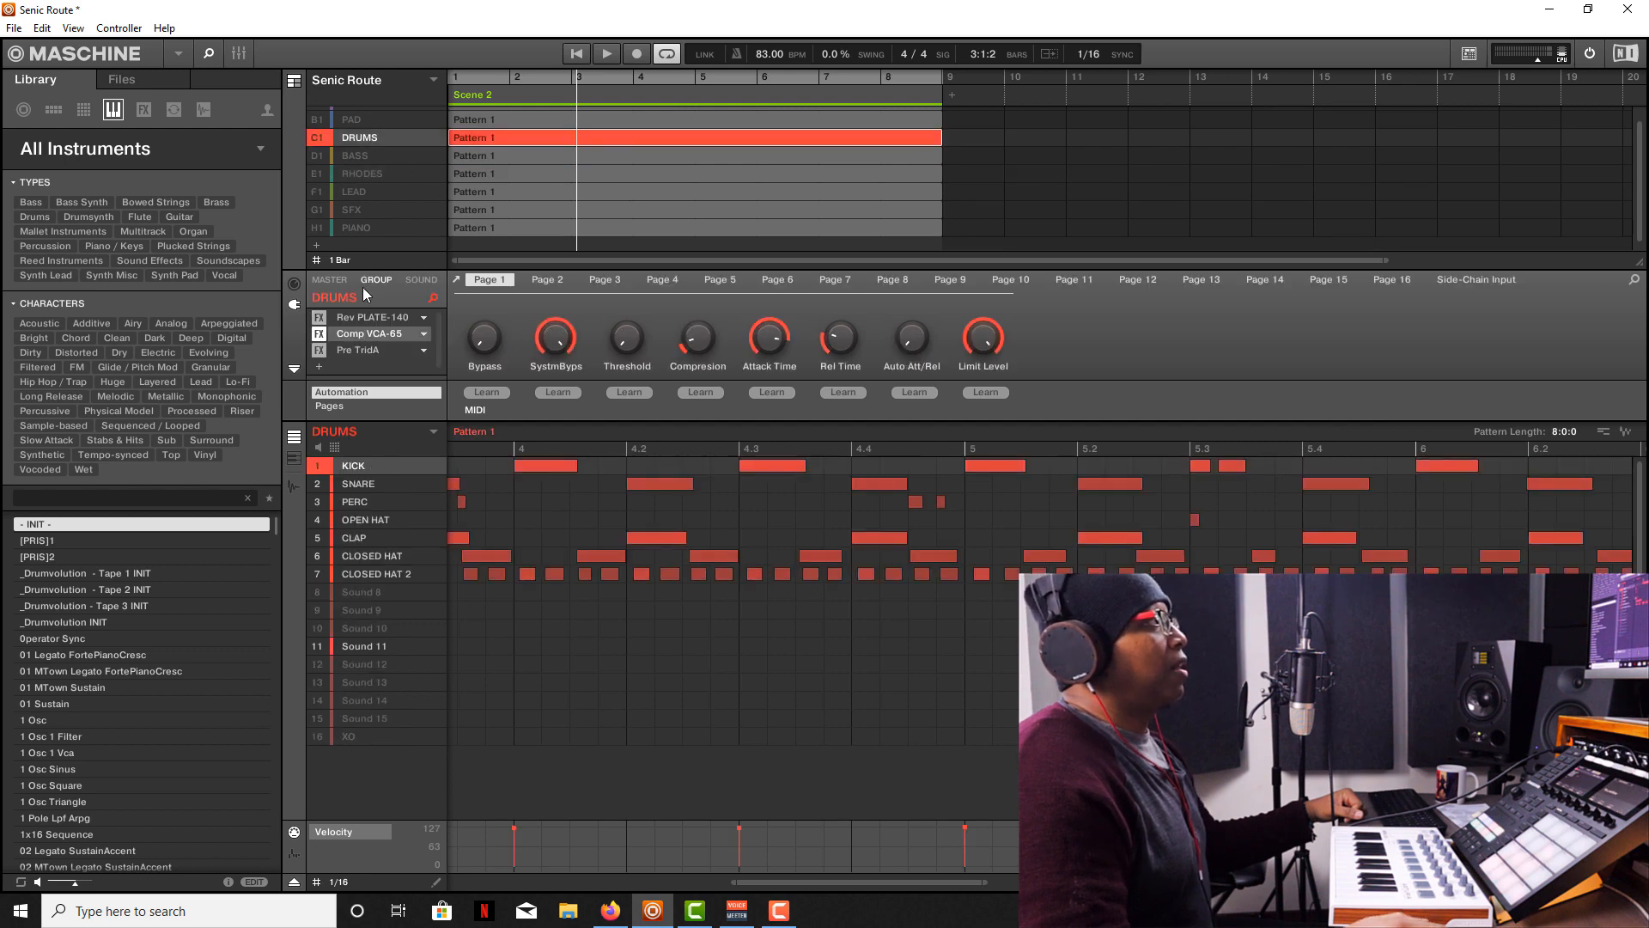
{"action": "left_click", "coordinate": [371, 335]}
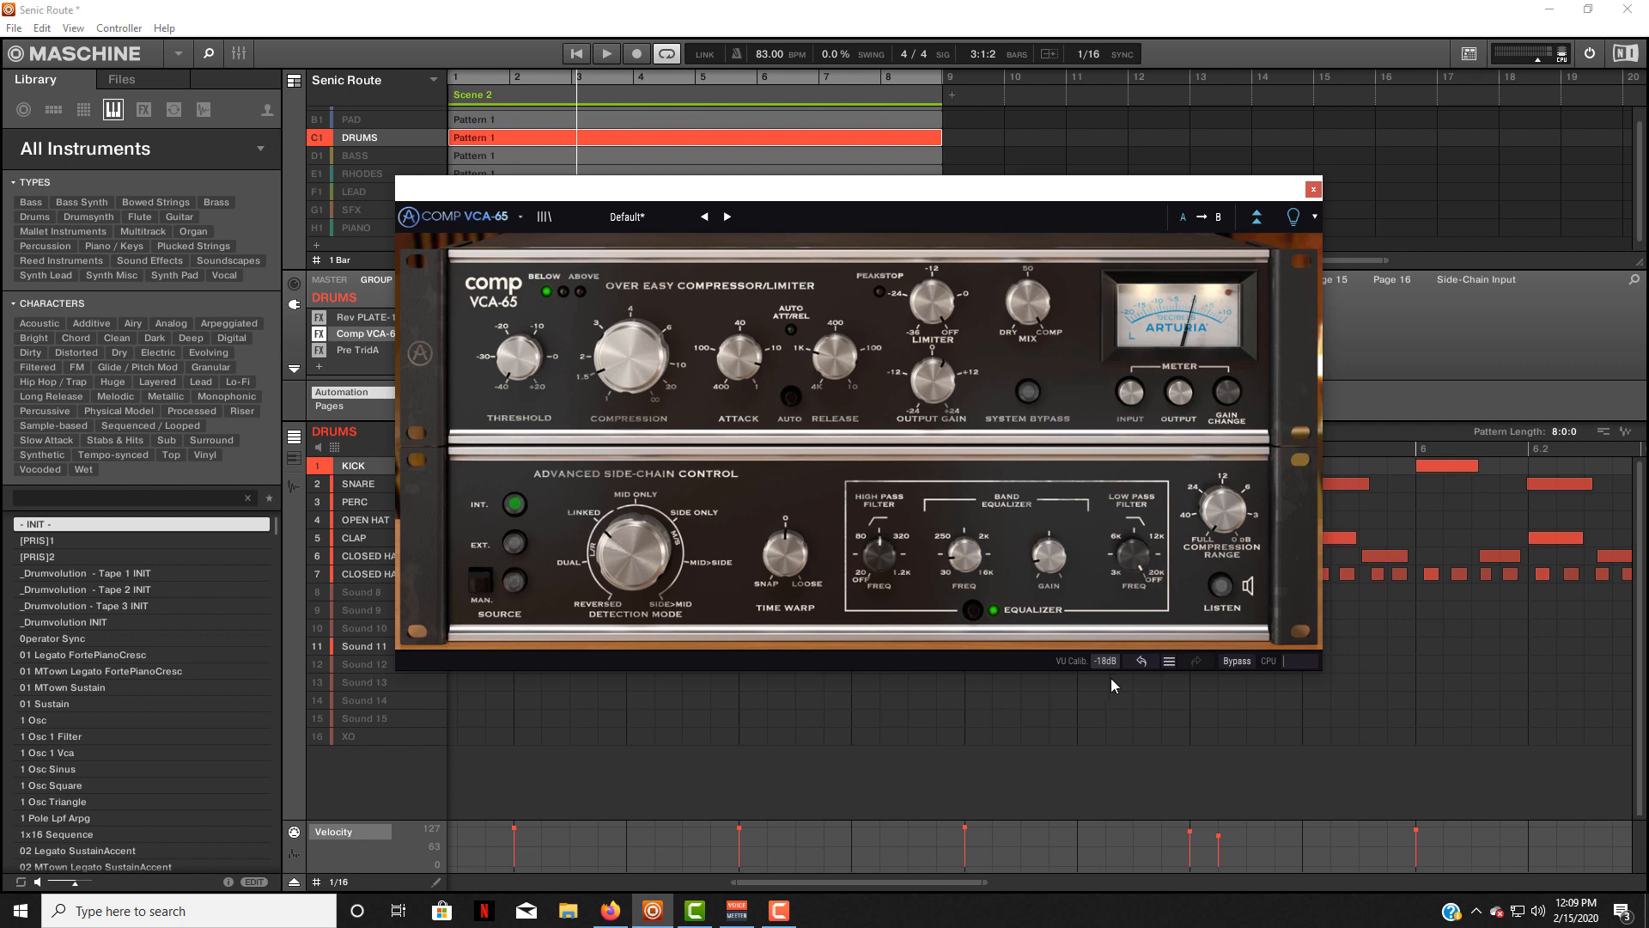
Compare the soloed drums with Comp VCA-65 bypassed and active during playback, leave it active and close the compressor.
{"action": "left_click", "coordinate": [1236, 660]}
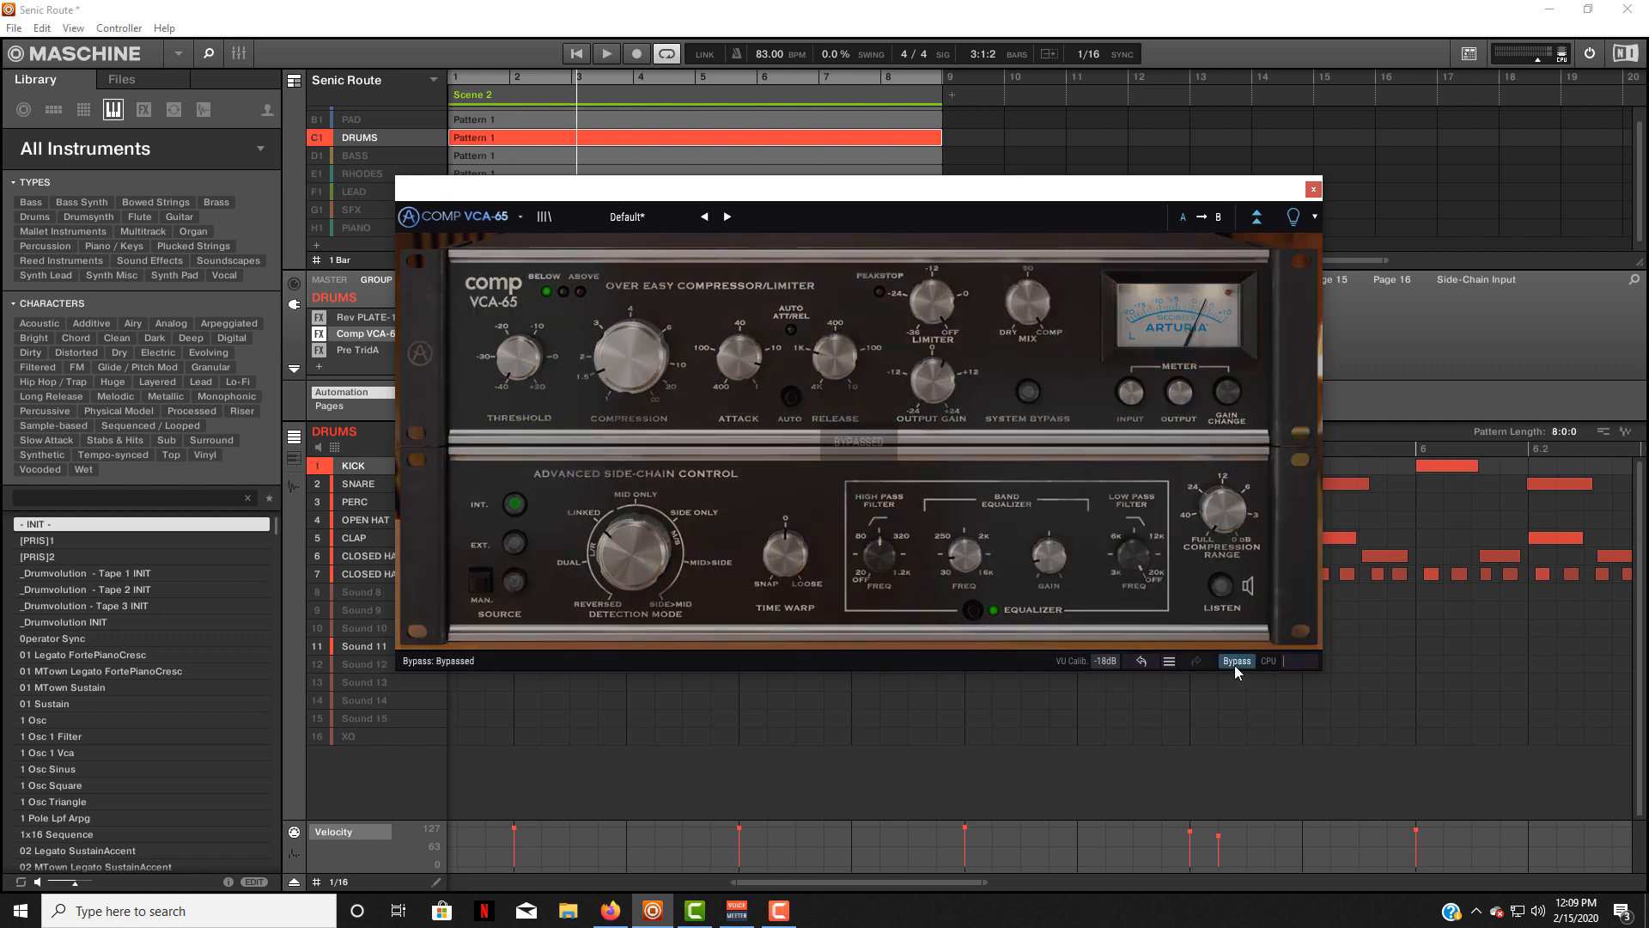
{"action": "key", "text": "space"}
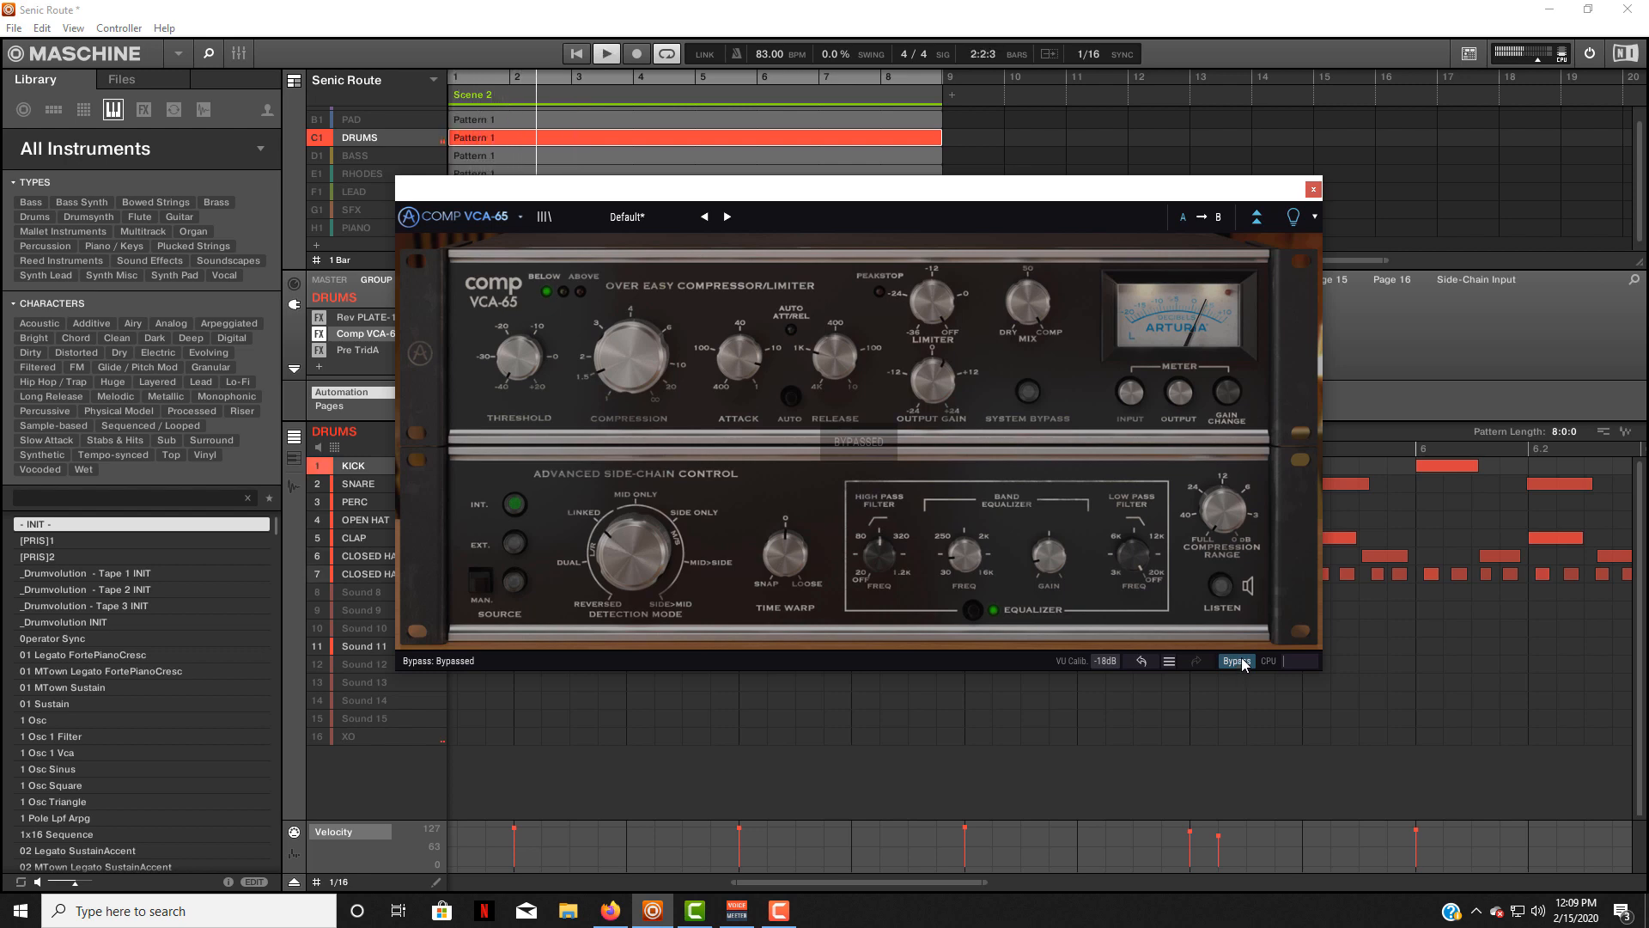
{"action": "left_click", "coordinate": [1240, 660]}
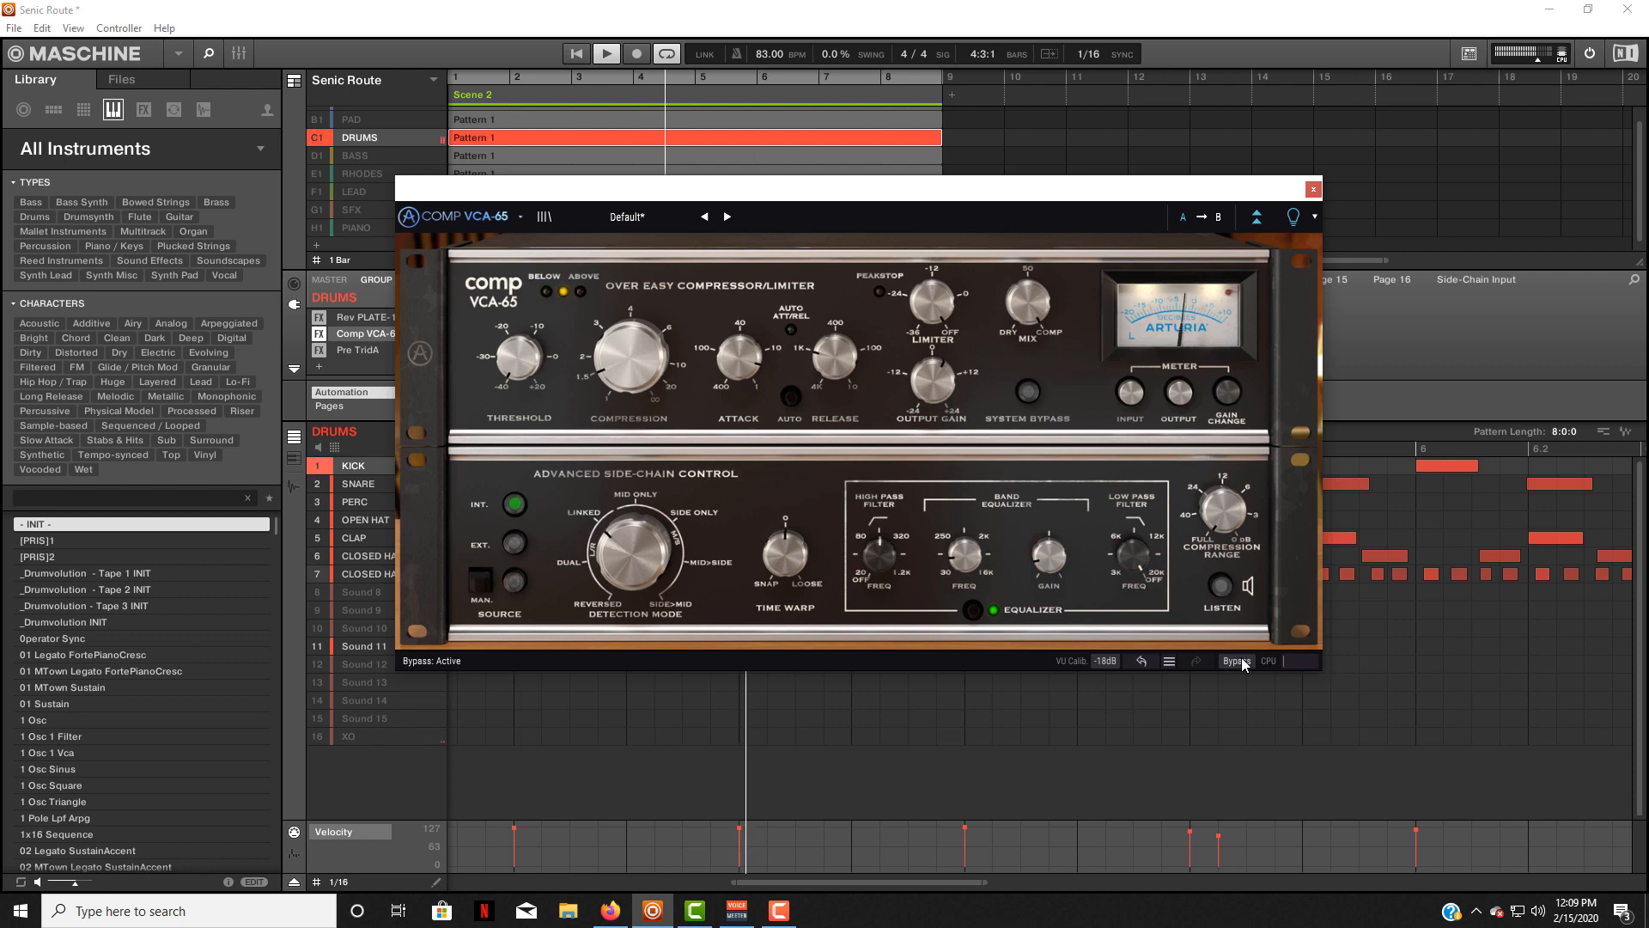
{"action": "left_click", "coordinate": [1241, 660]}
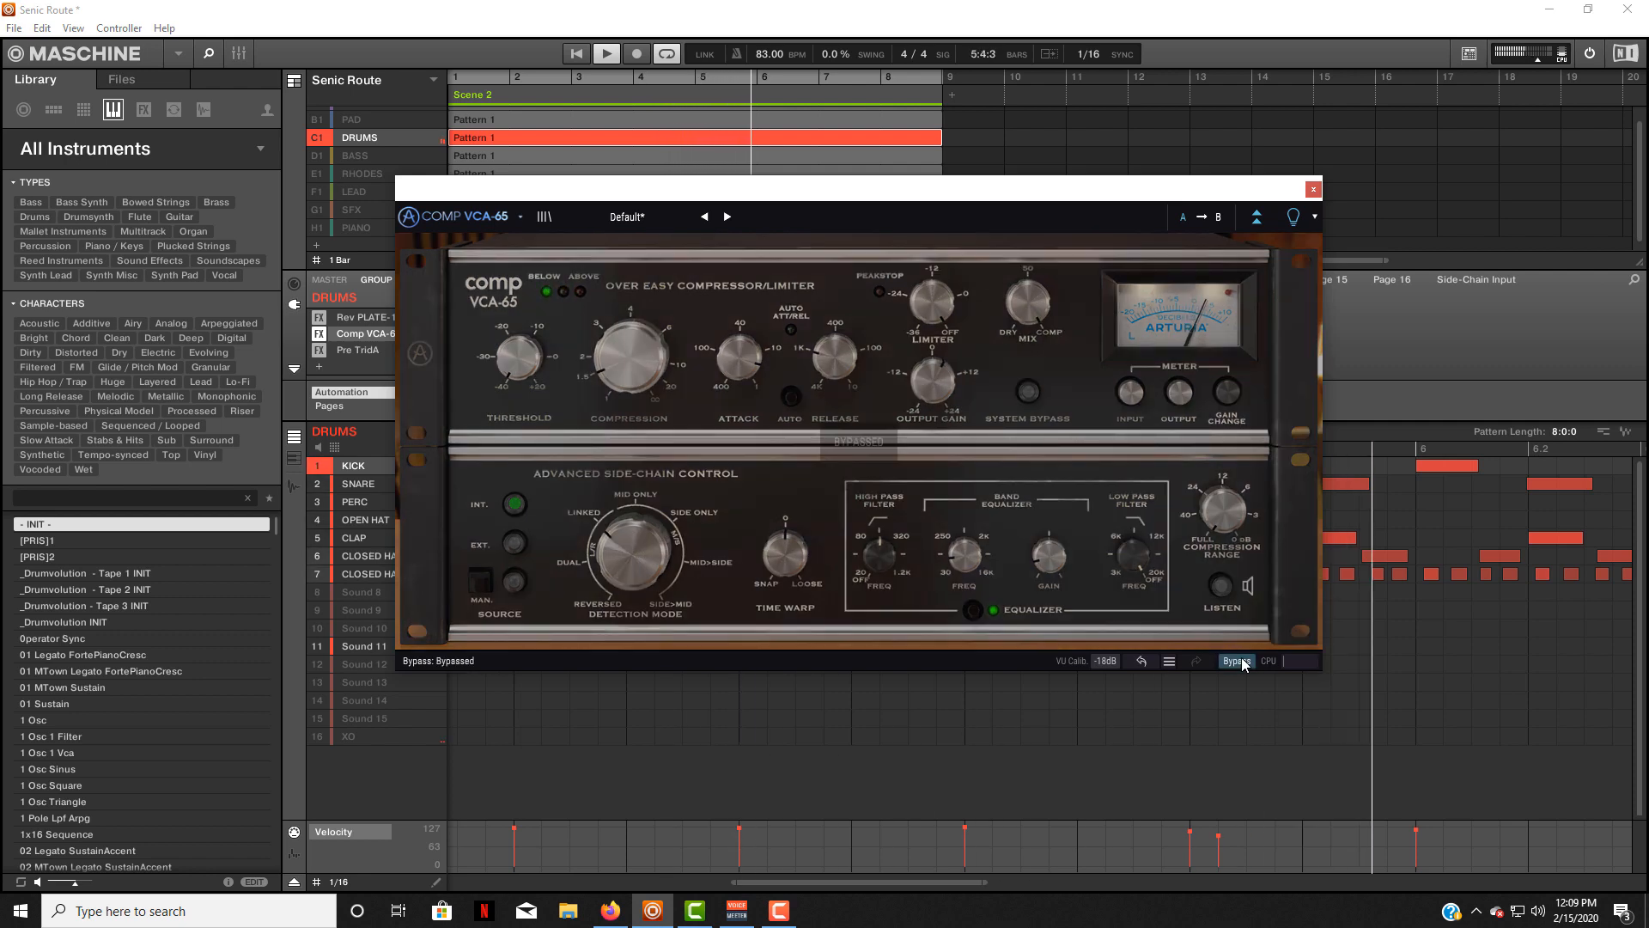
{"action": "left_click", "coordinate": [1240, 660]}
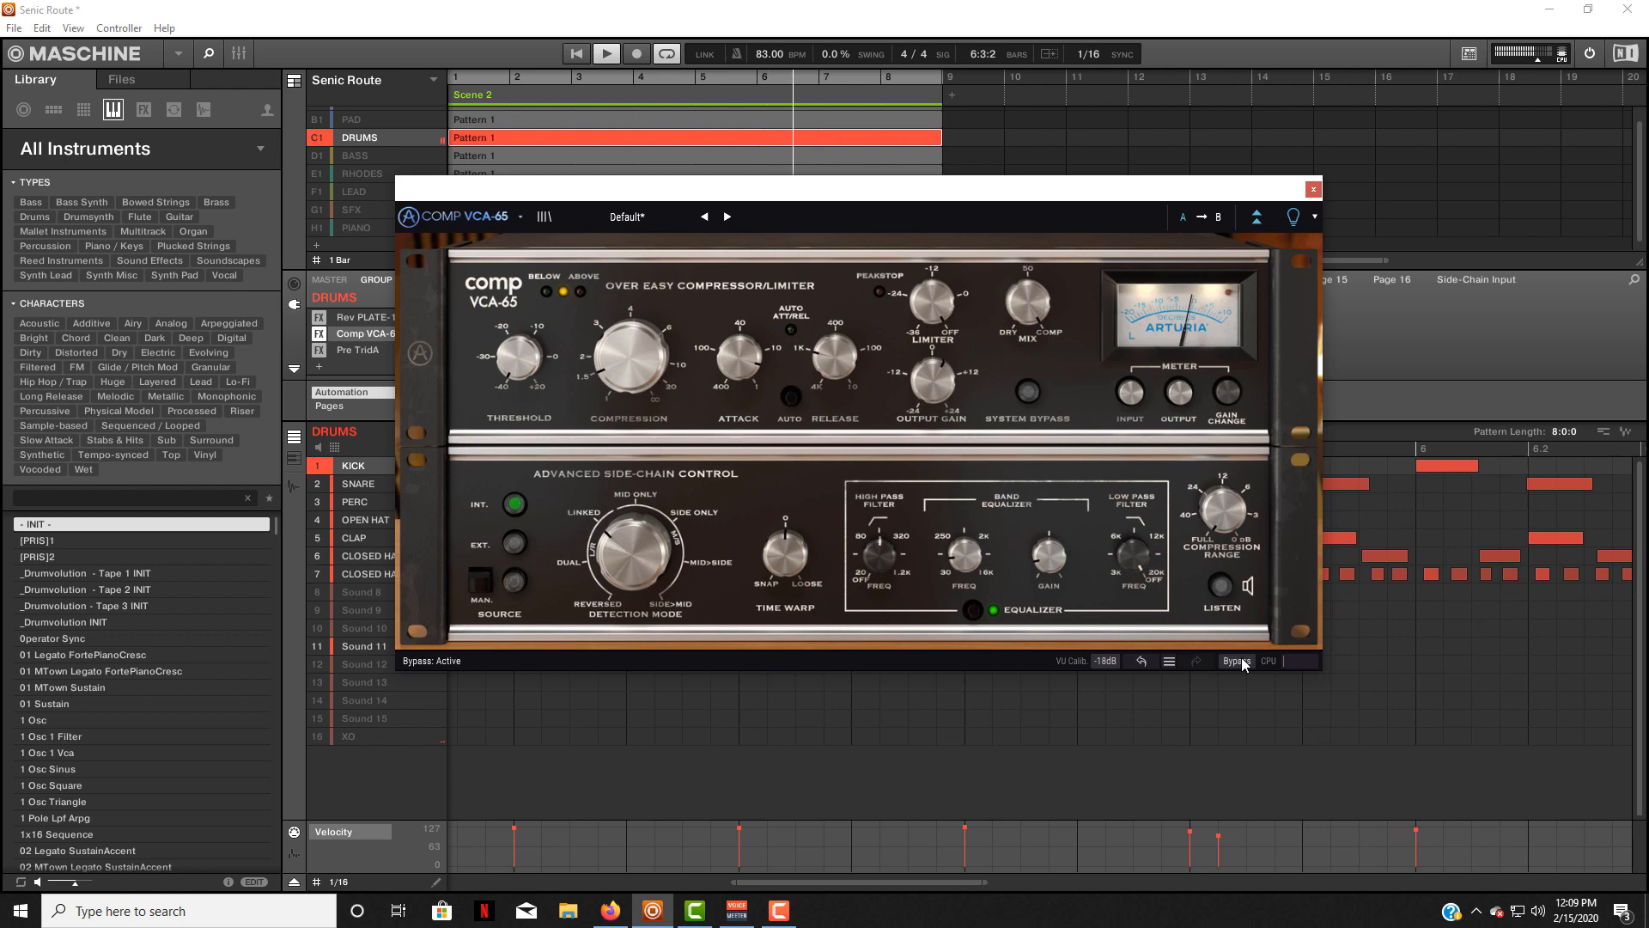
{"action": "left_click", "coordinate": [1241, 660]}
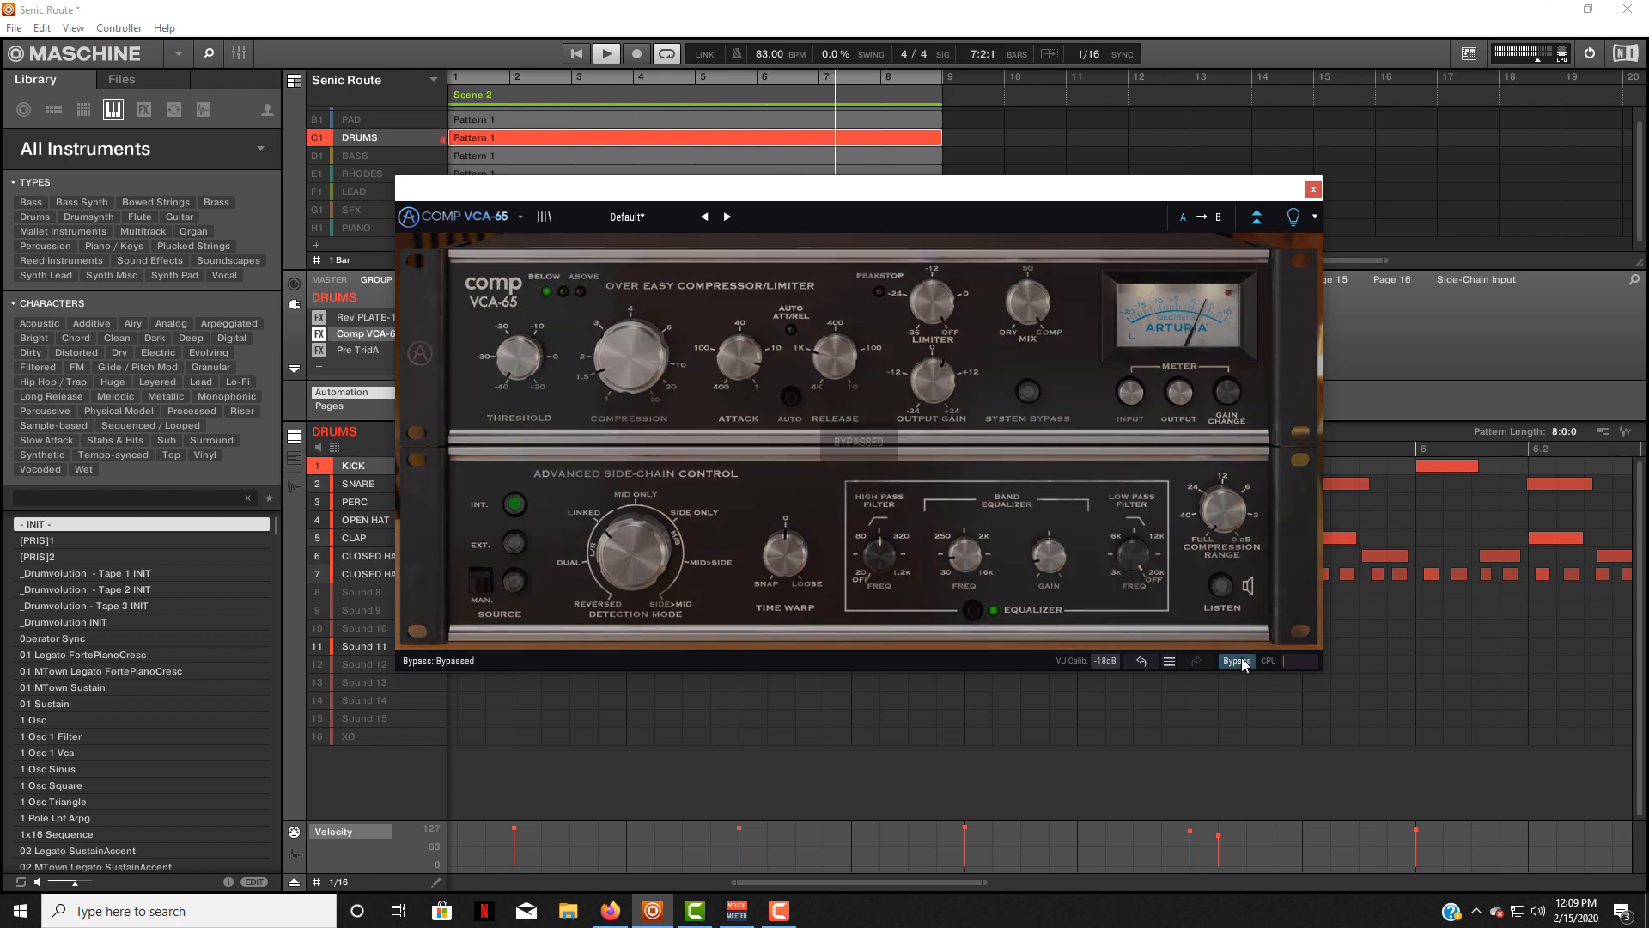
{"action": "left_click", "coordinate": [1240, 659]}
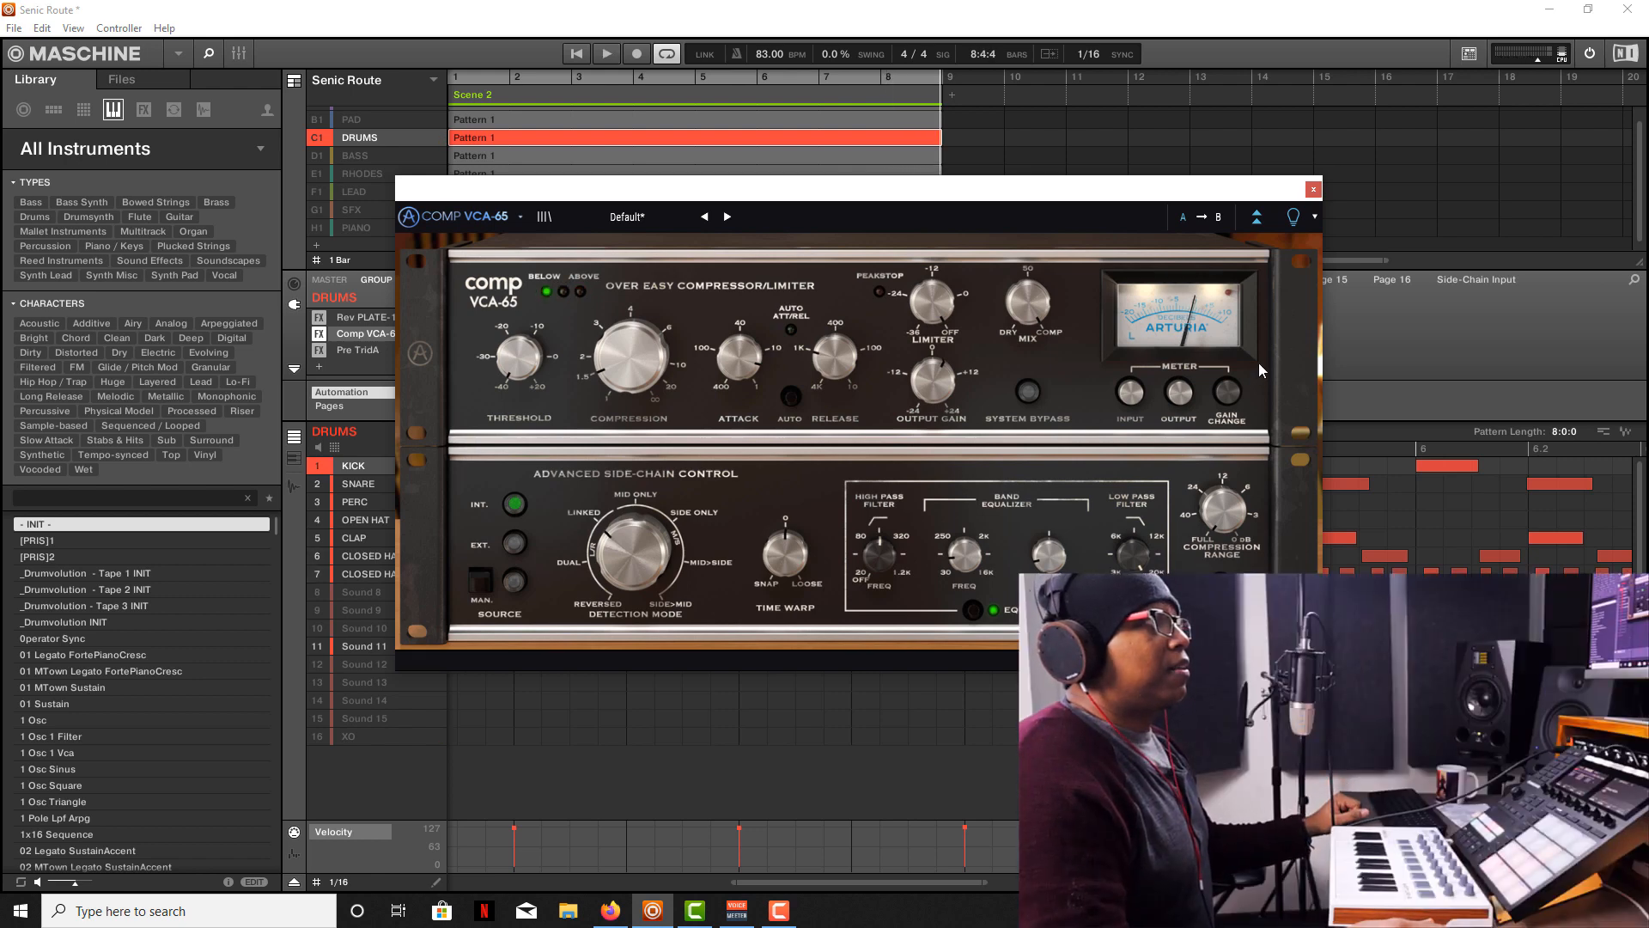
{"action": "left_click", "coordinate": [1313, 189]}
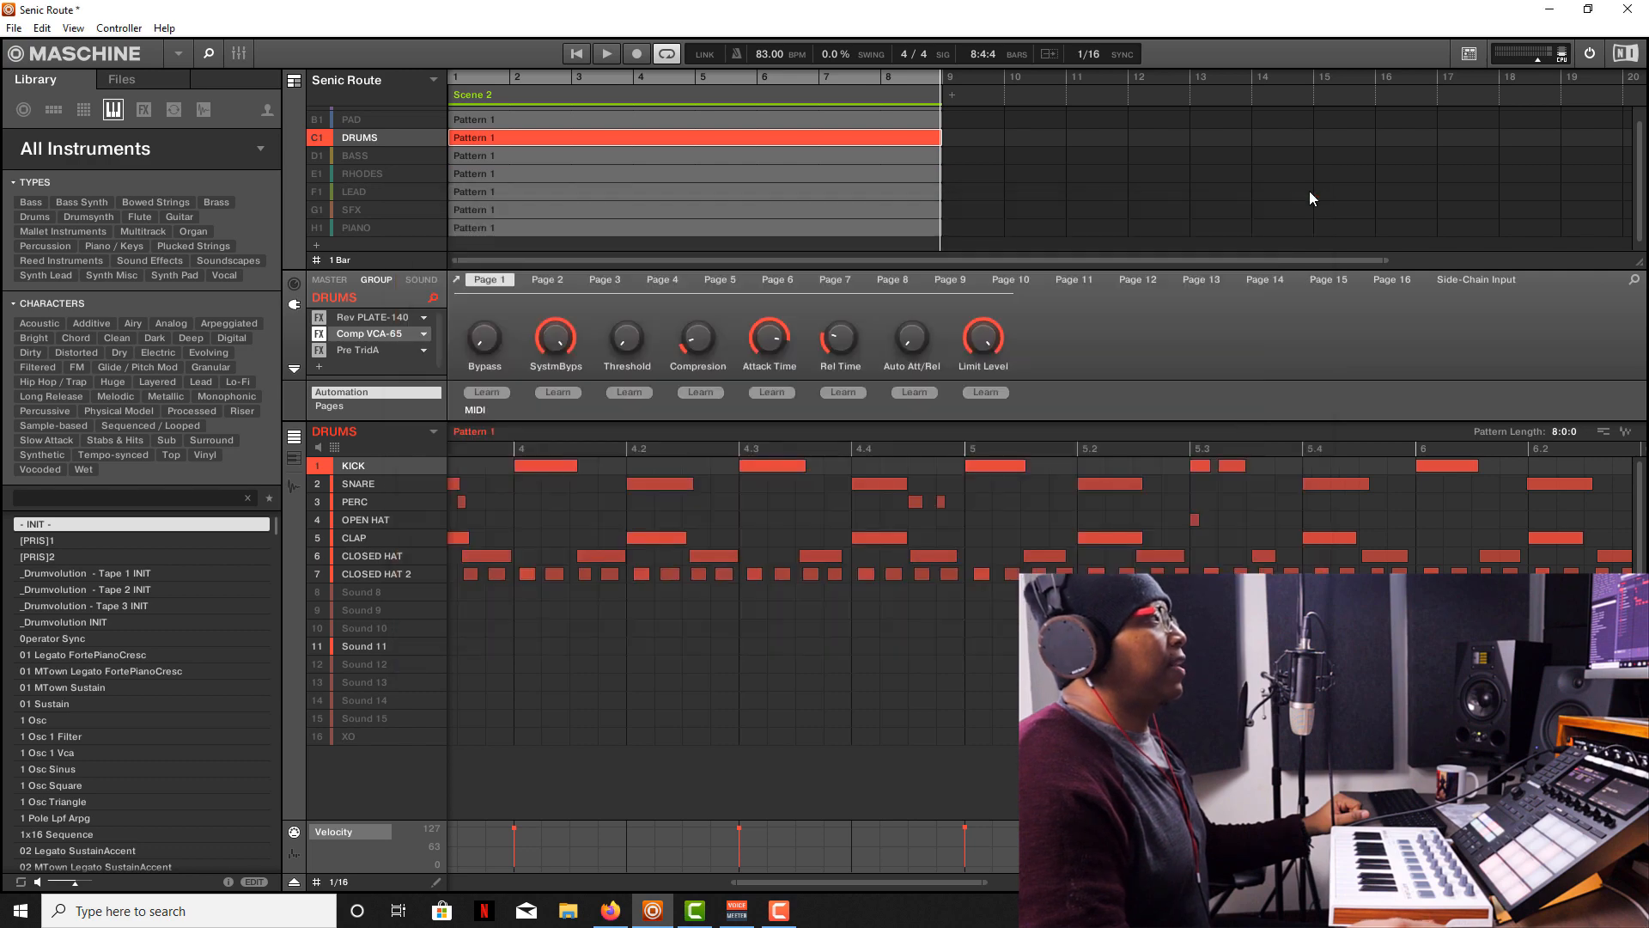
Open the DRUMS group's Rev PLATE-140, compare it bypassed and active during playback, leave it active and close it.
{"action": "double_click", "coordinate": [361, 314]}
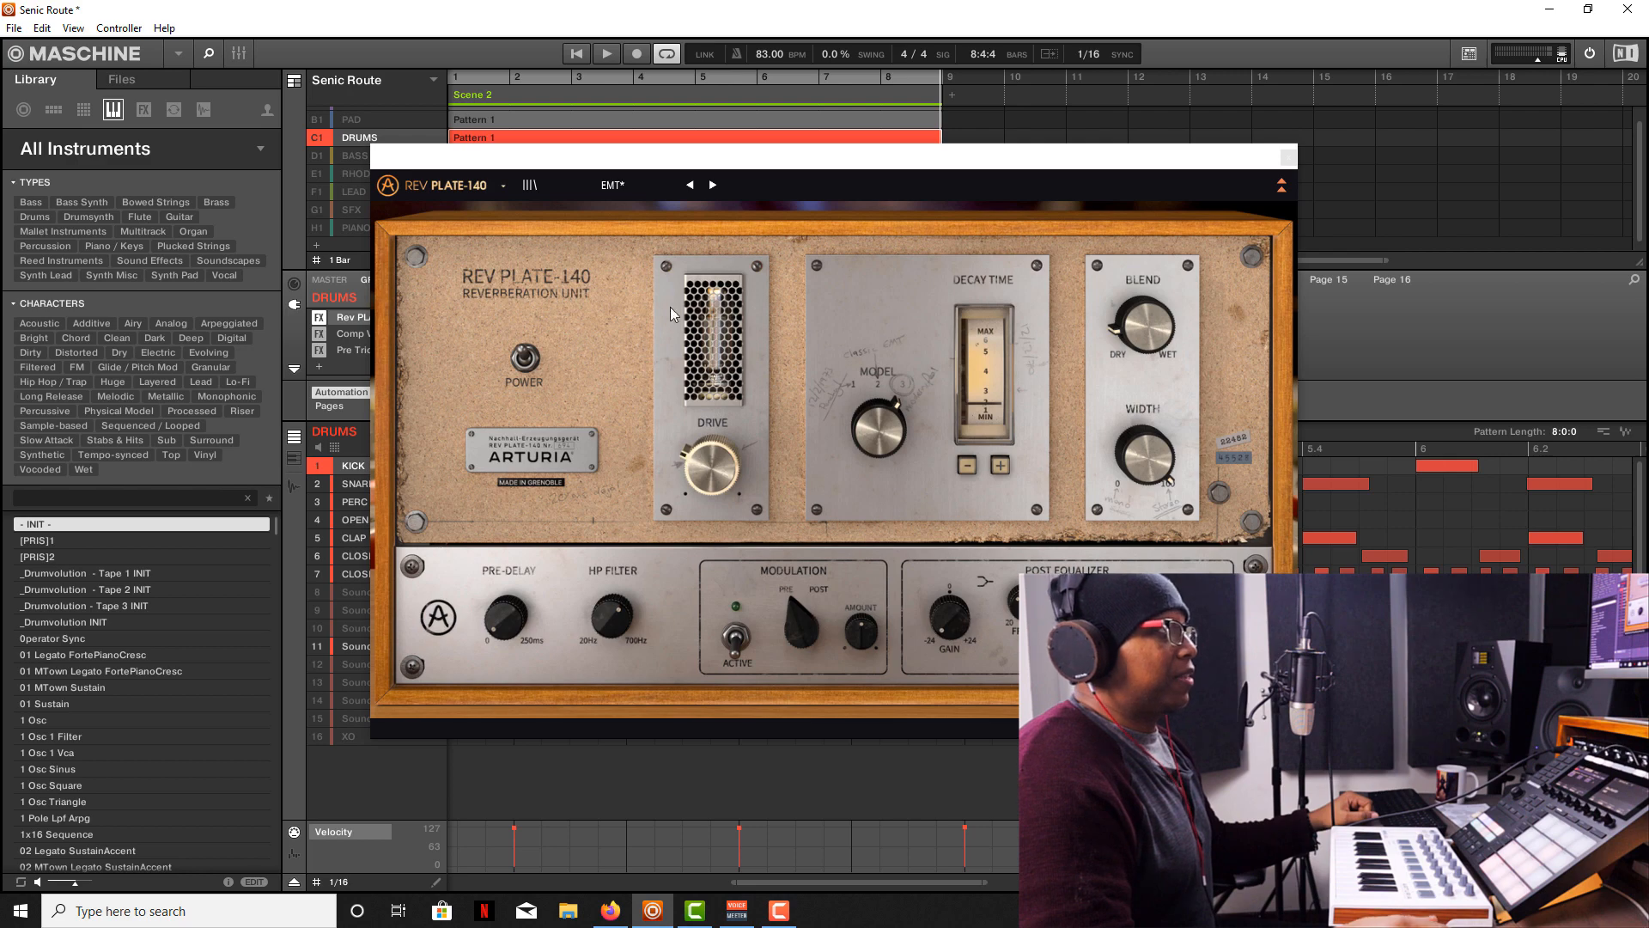
{"action": "left_click", "coordinate": [1136, 728]}
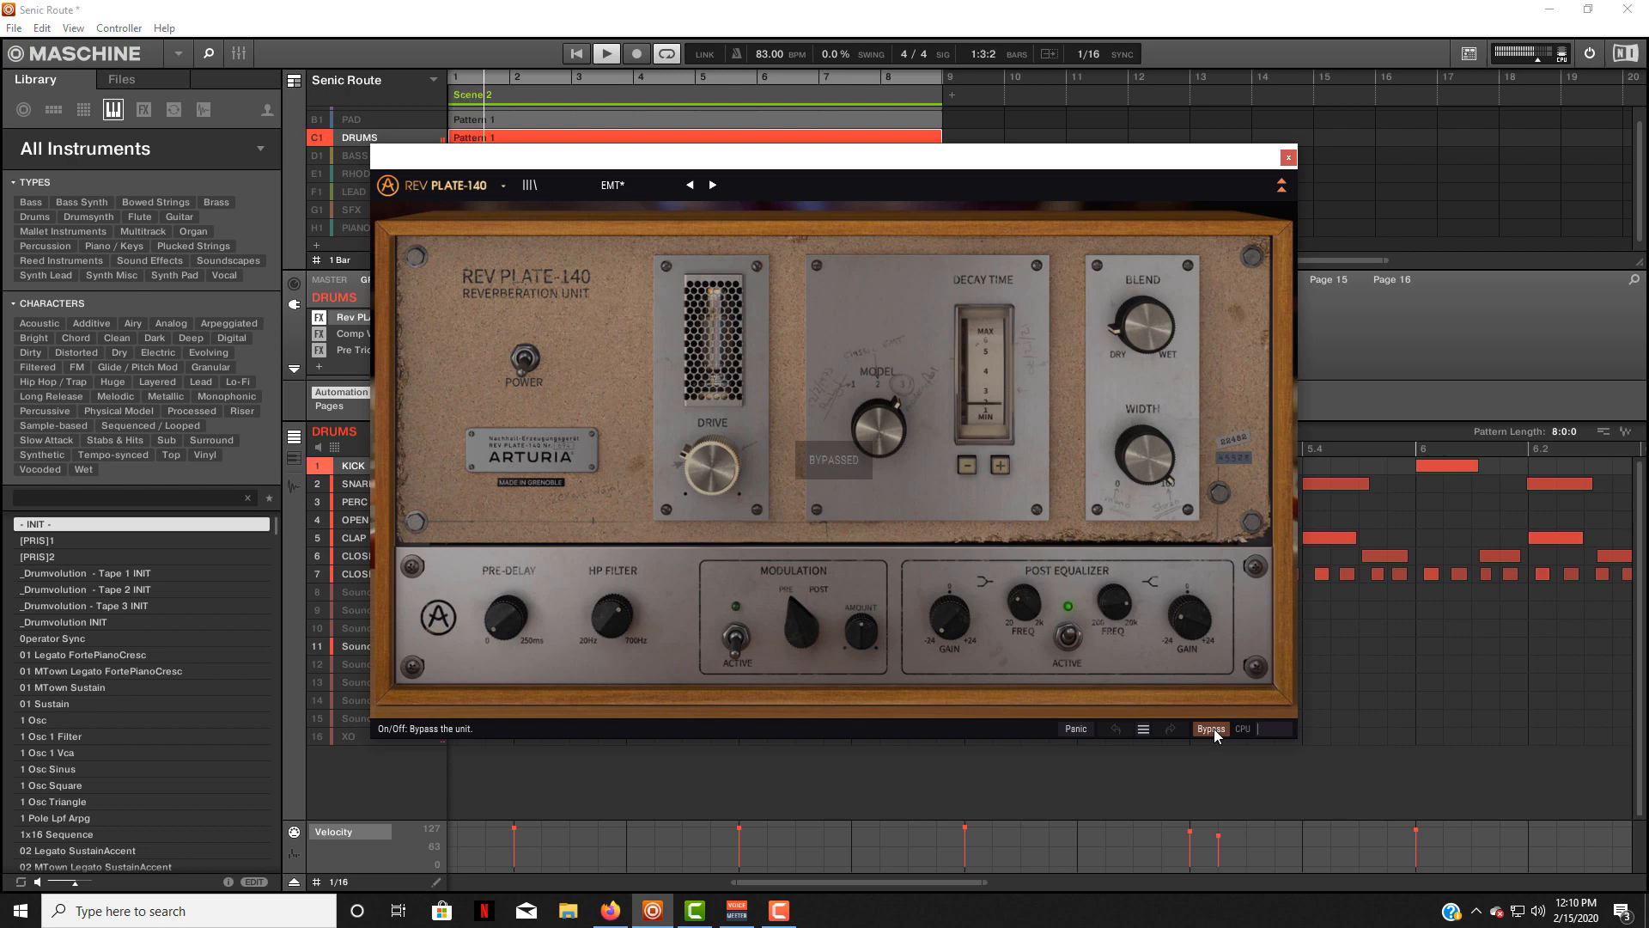
{"action": "left_click", "coordinate": [1213, 728]}
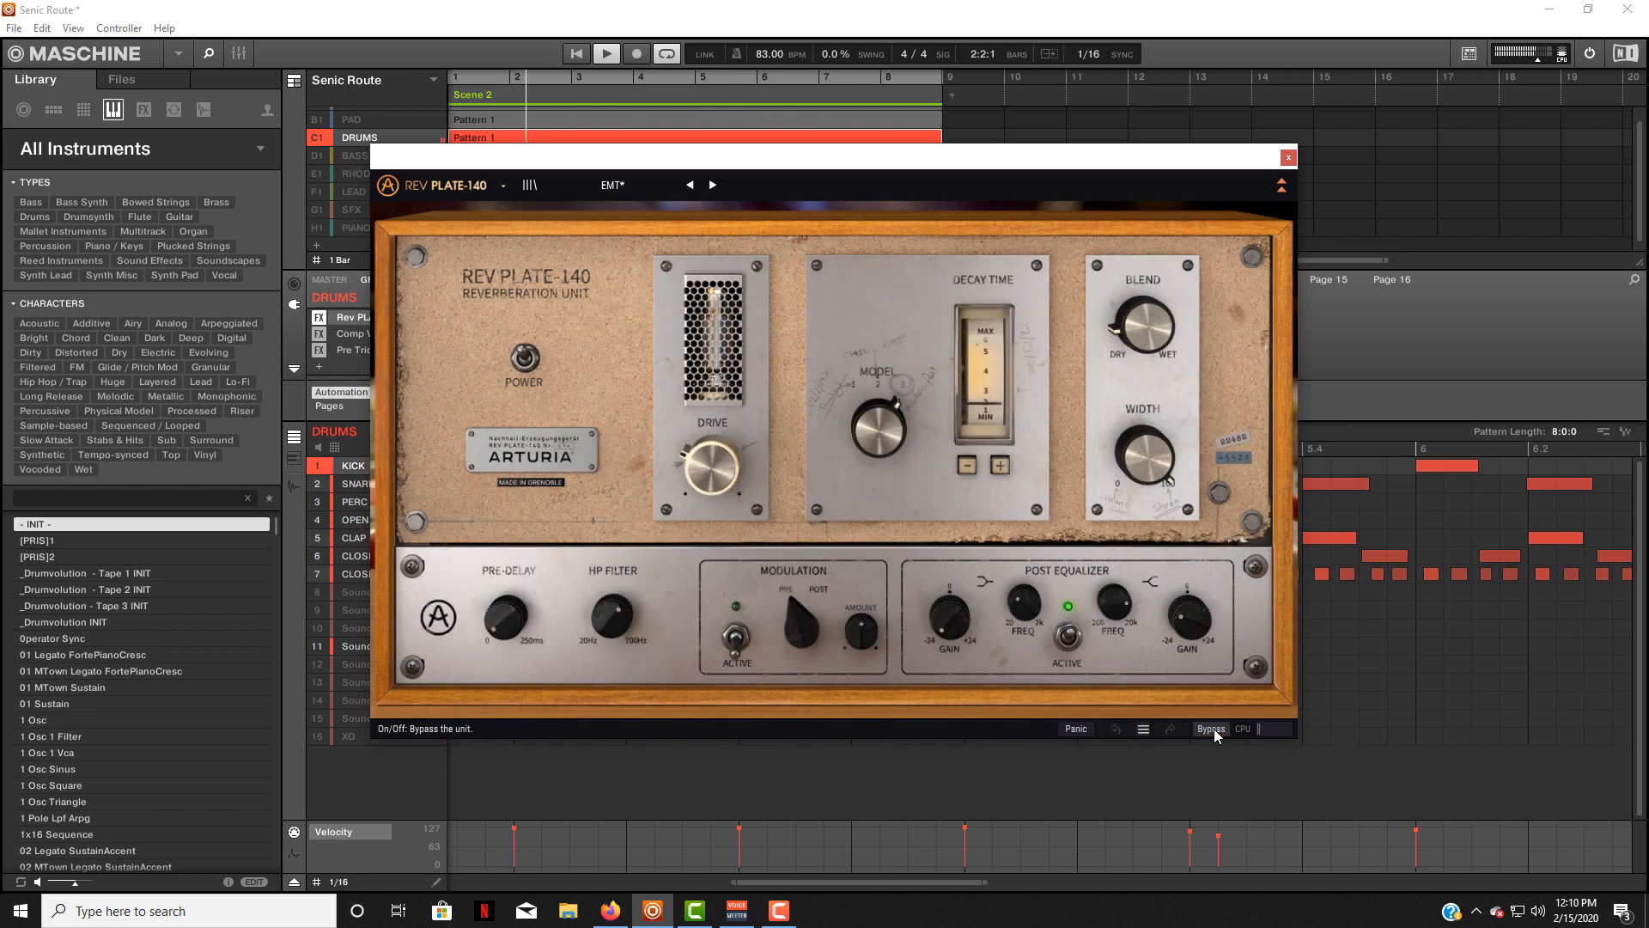
{"action": "left_click", "coordinate": [1214, 729]}
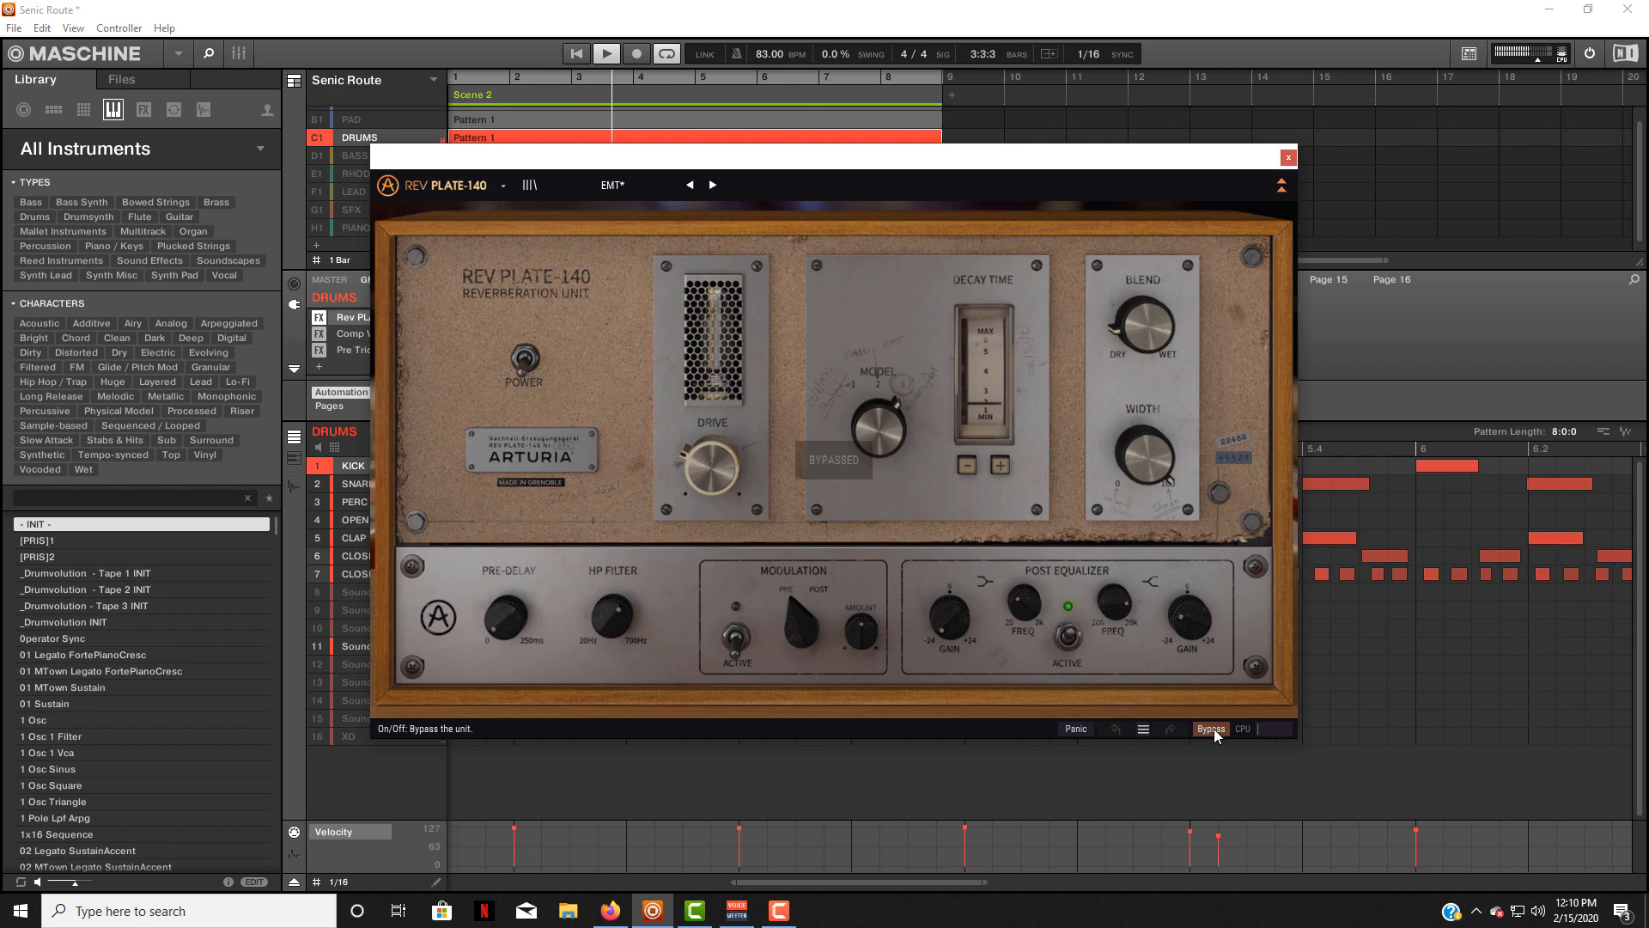
{"action": "left_click", "coordinate": [1213, 729]}
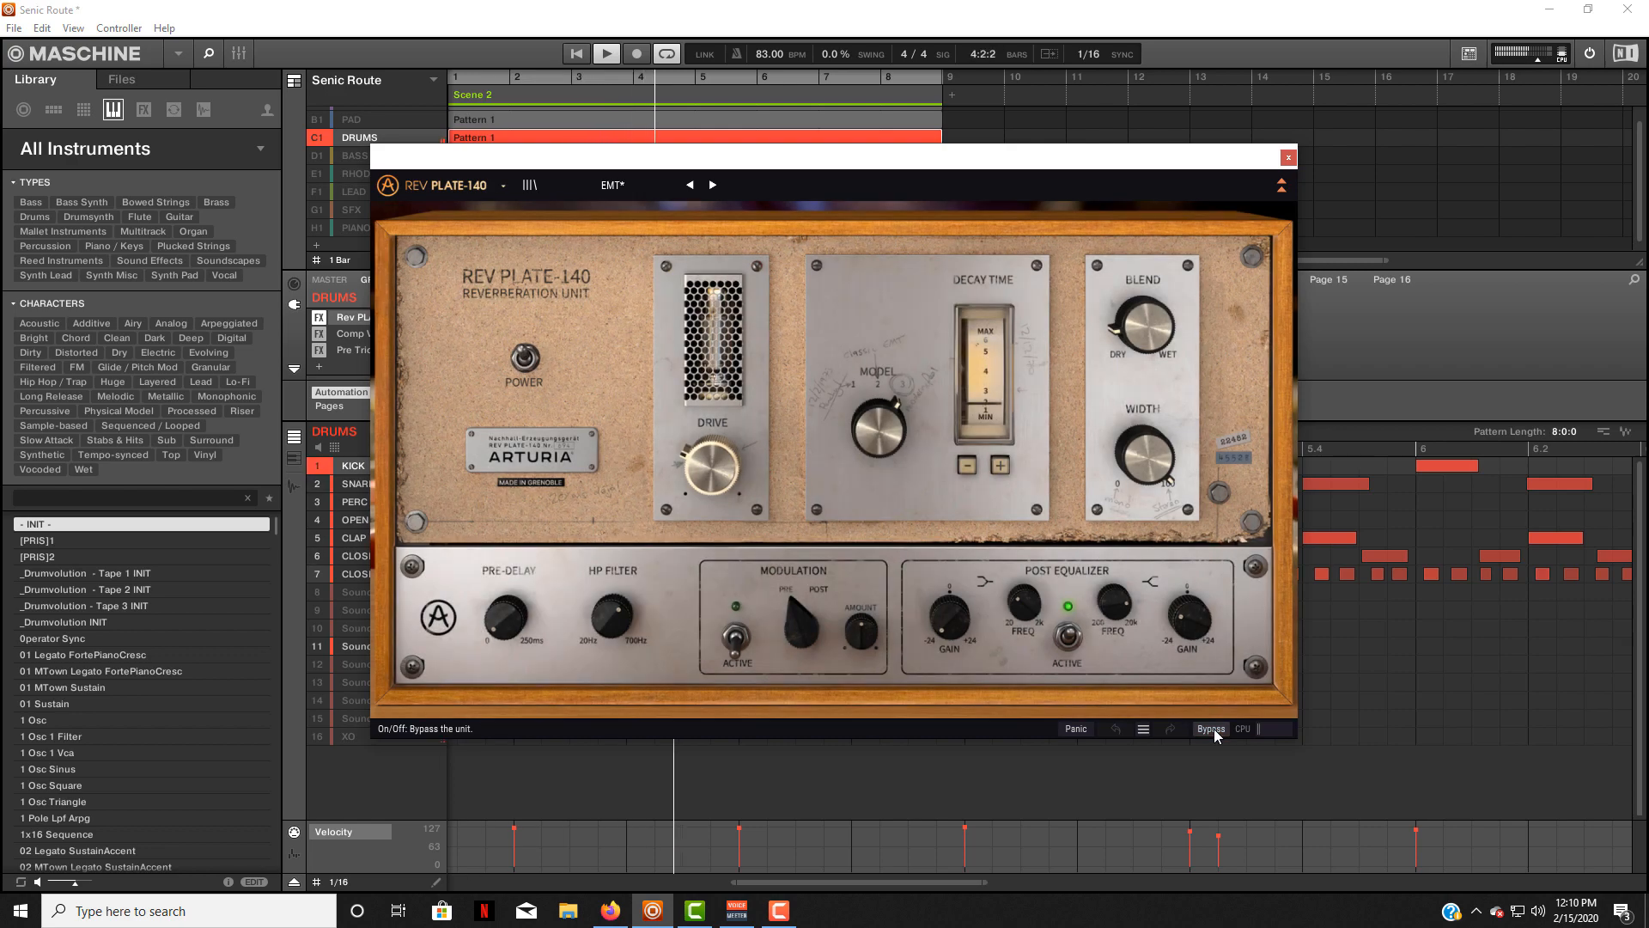
{"action": "left_click", "coordinate": [1214, 728]}
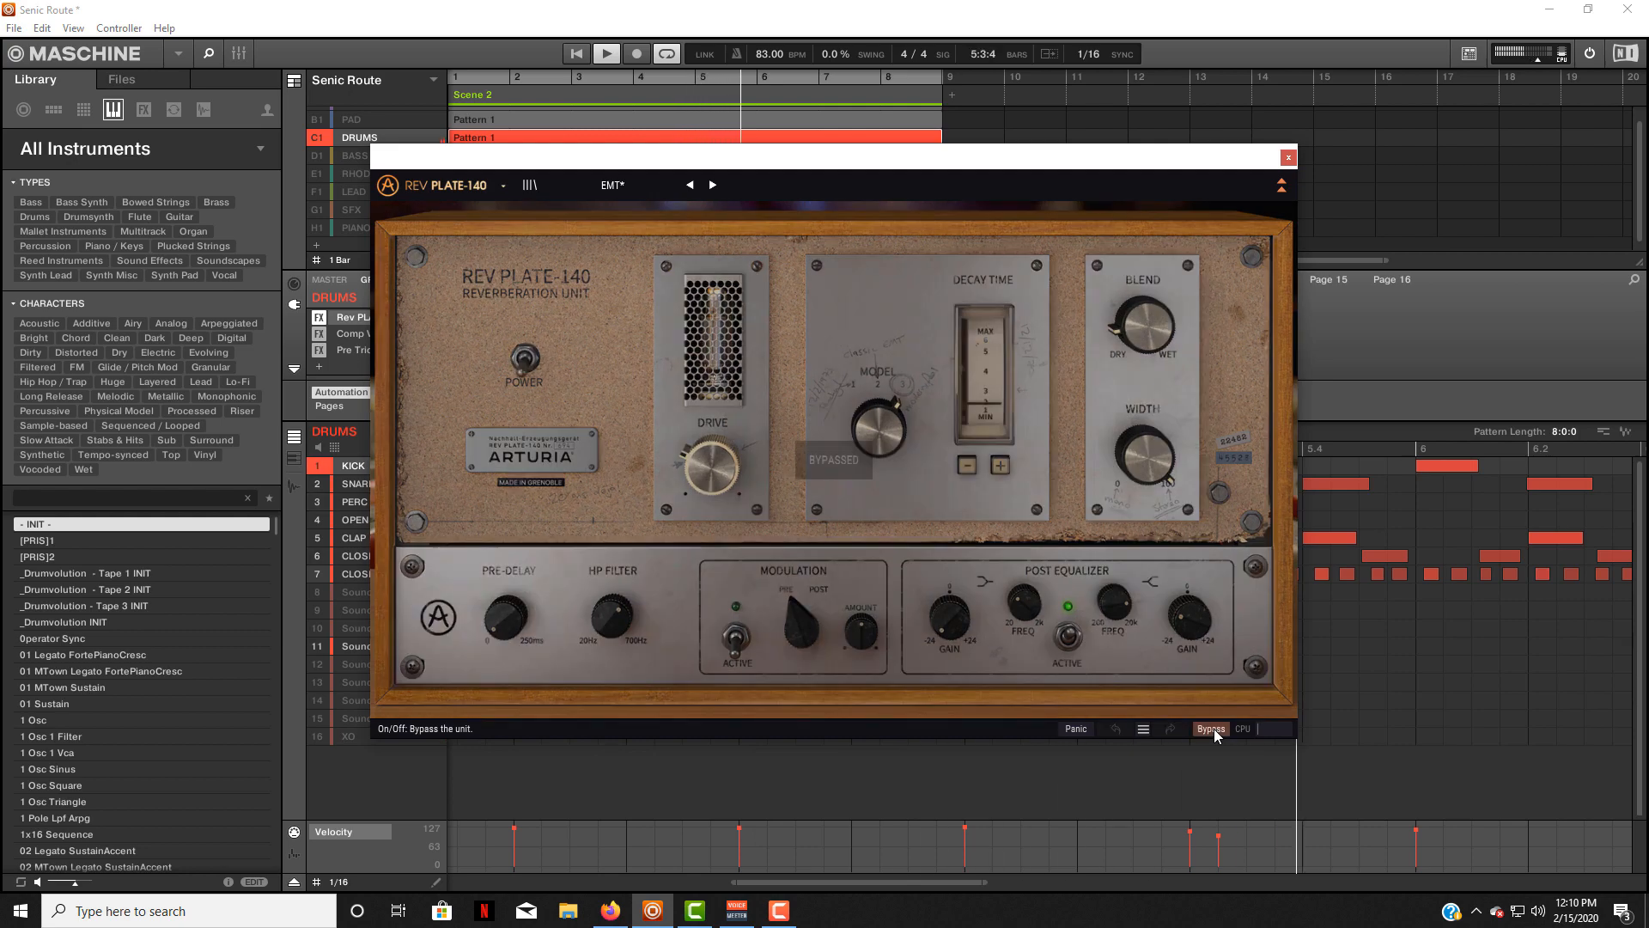
{"action": "left_click", "coordinate": [1213, 728]}
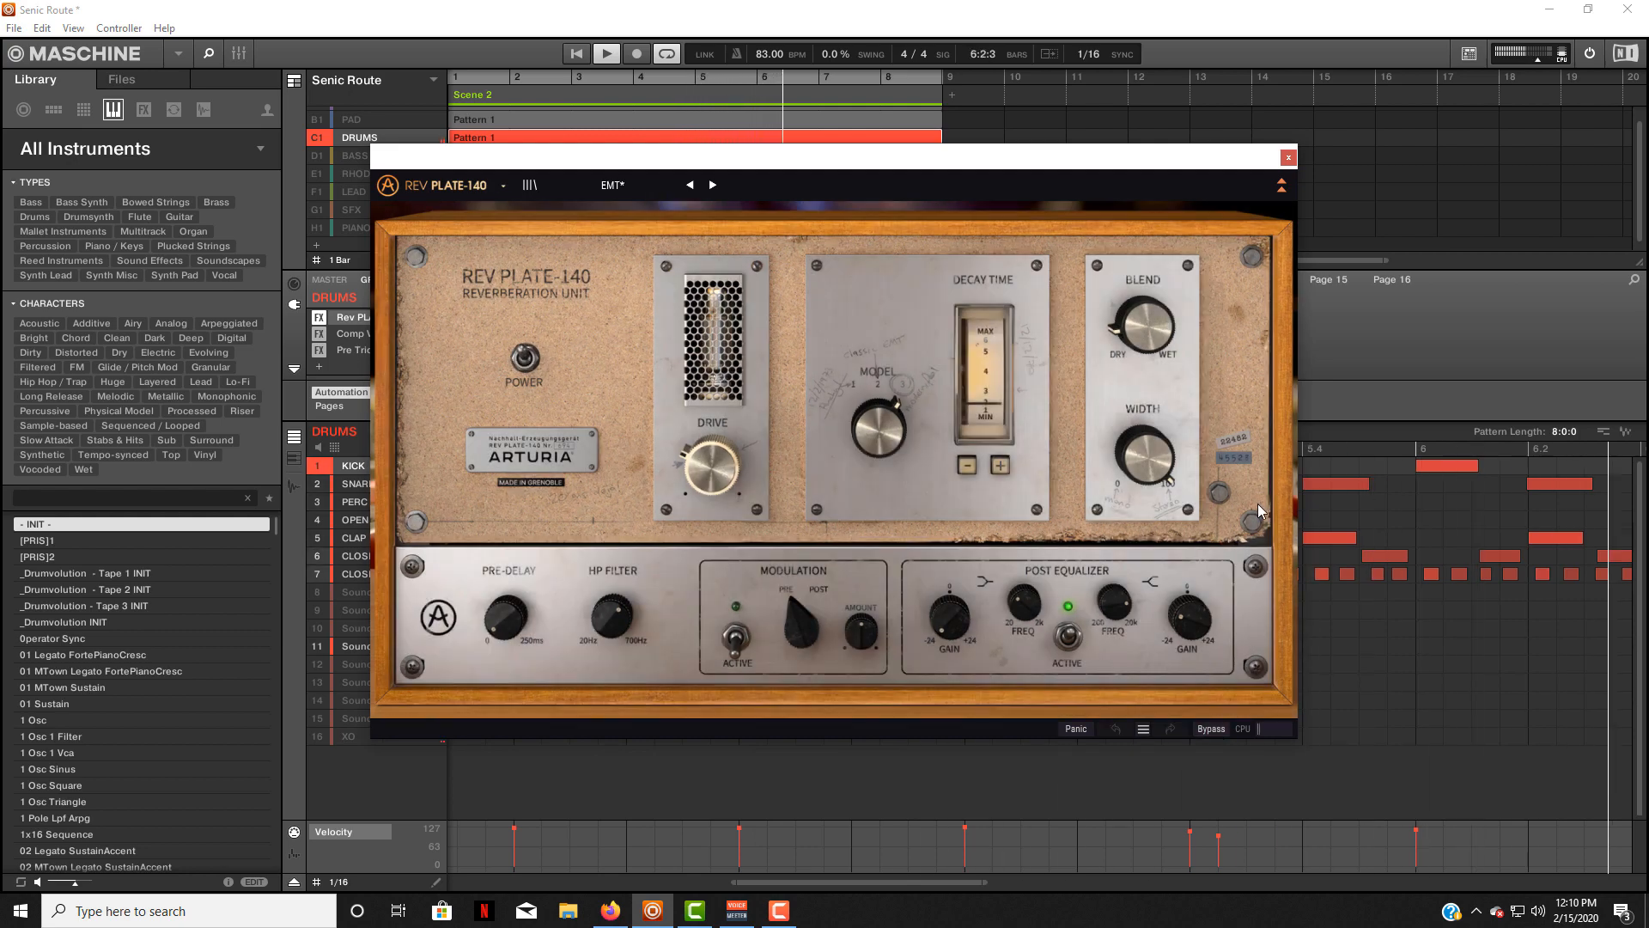
{"action": "left_click", "coordinate": [1288, 158]}
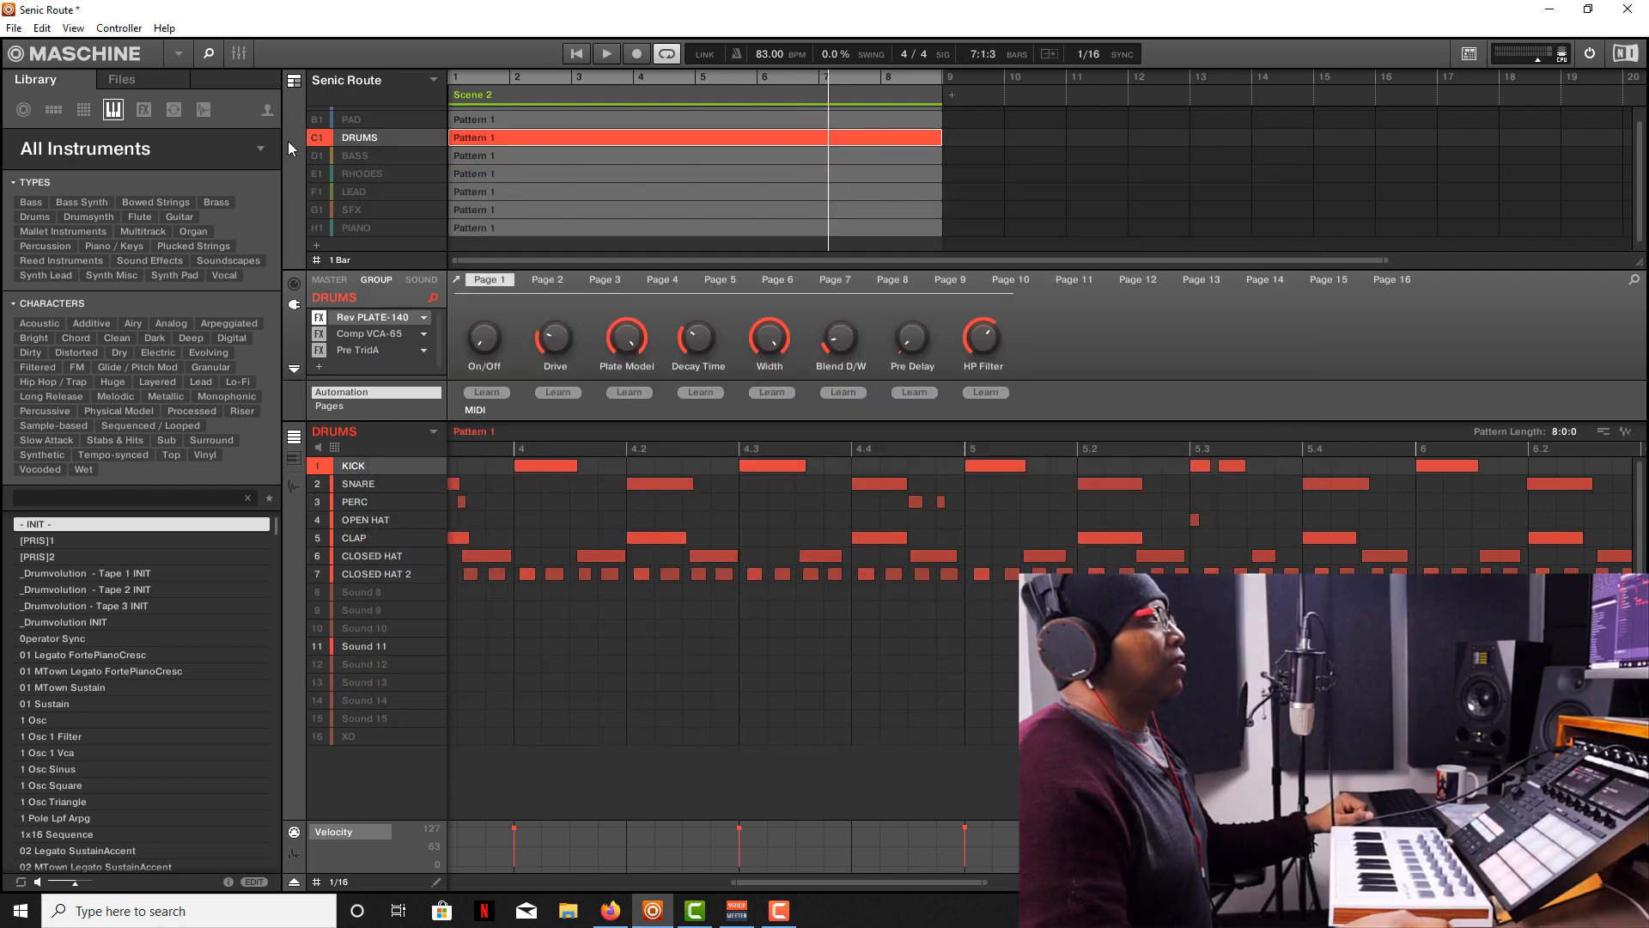
Solo the Keys group and open the Rev INTENSITY reverb on its Prophet V3 sound.
{"action": "scroll", "coordinate": [312, 179], "scroll_direction": "up", "scroll_amount": 1}
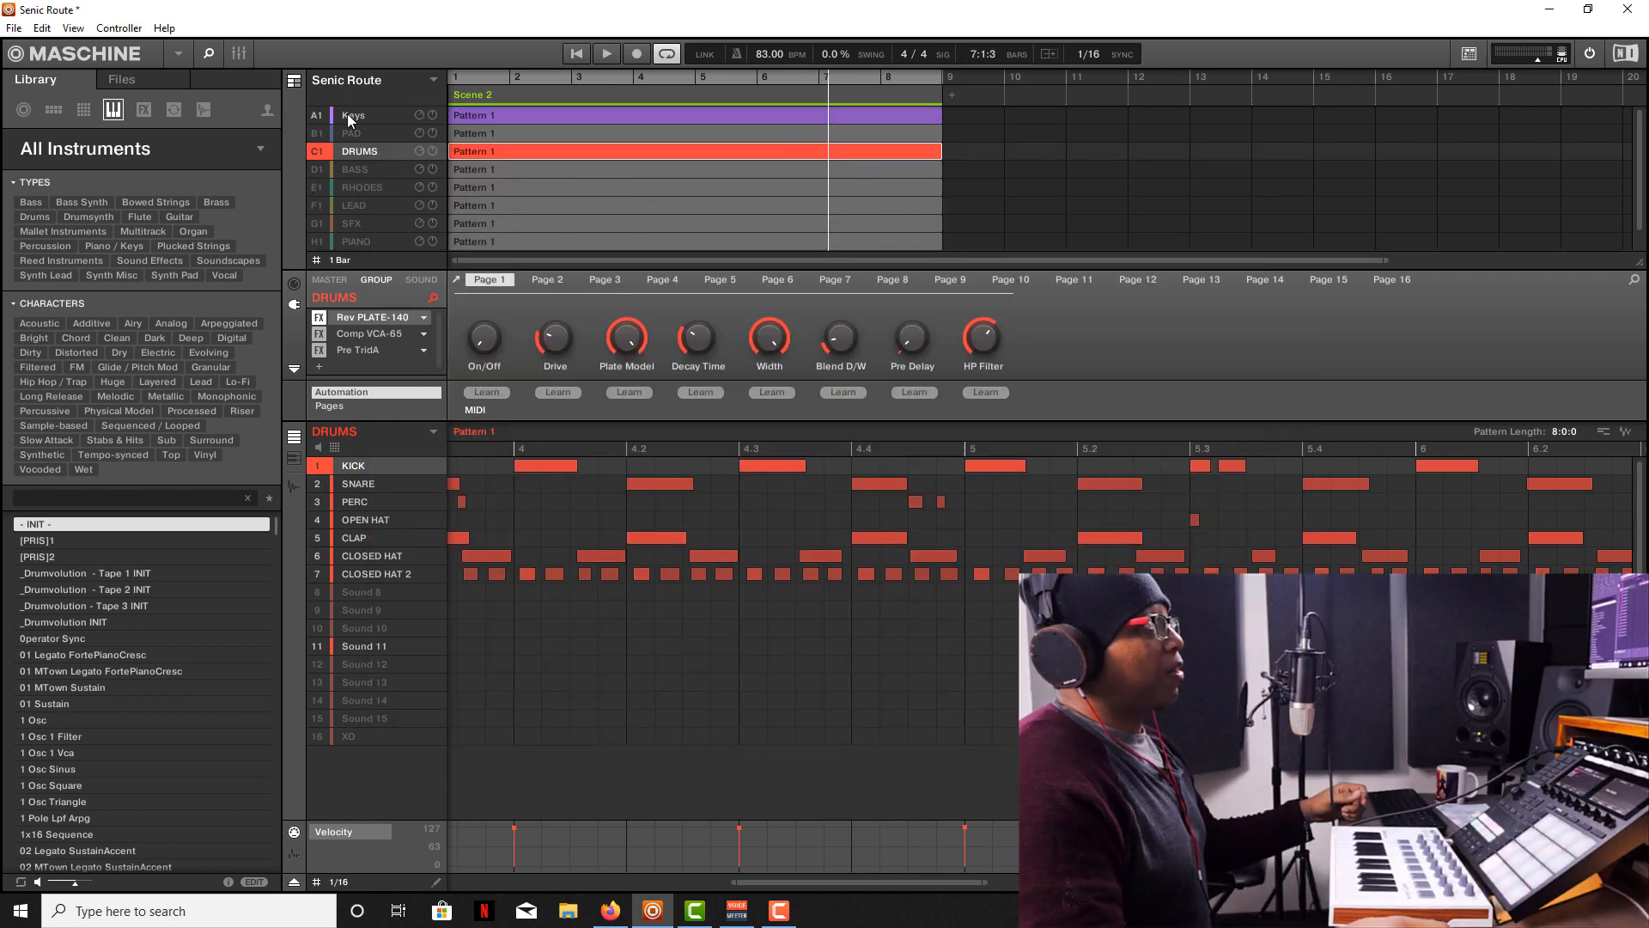
{"action": "left_click", "coordinate": [347, 115]}
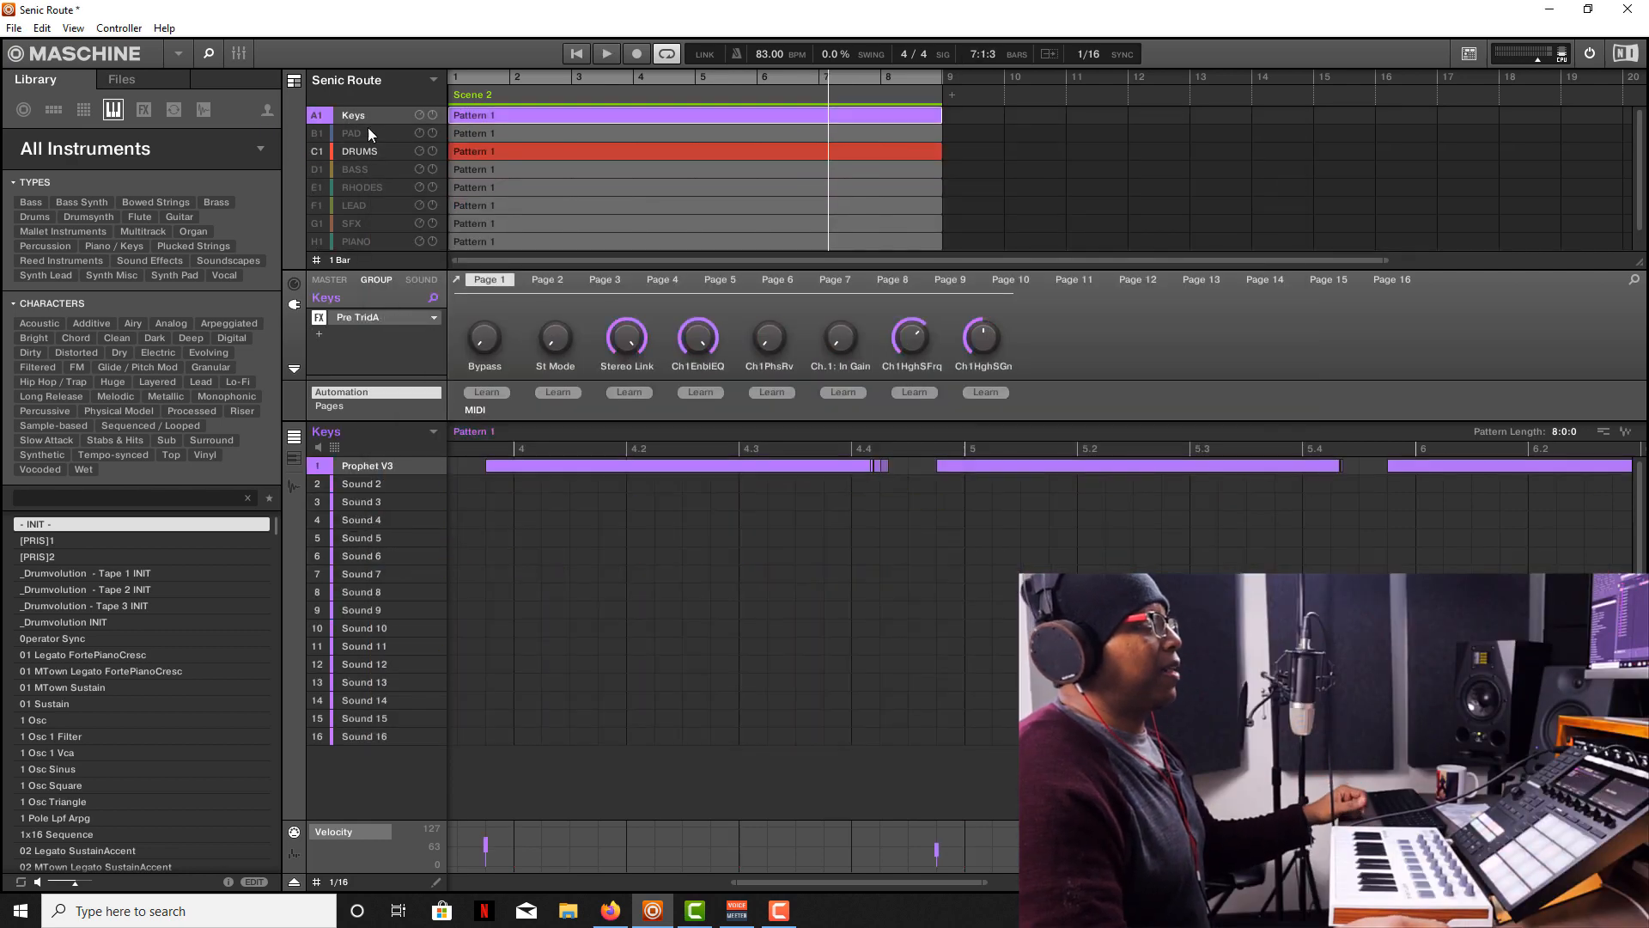
{"action": "left_click", "coordinate": [409, 277]}
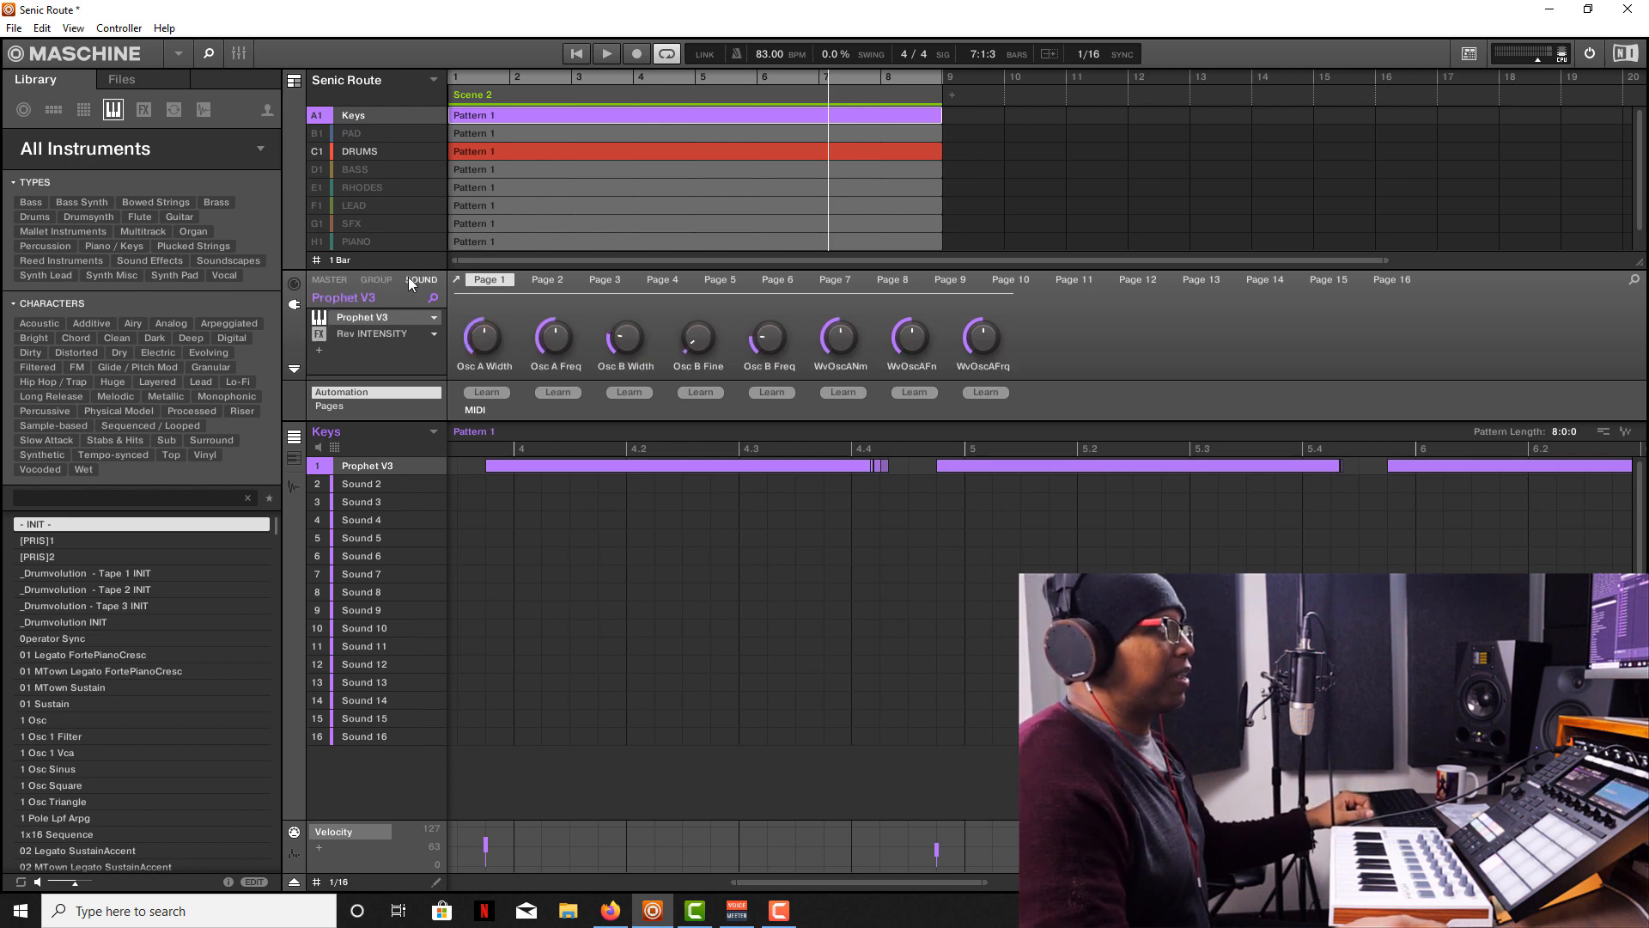
{"action": "left_click", "coordinate": [399, 333]}
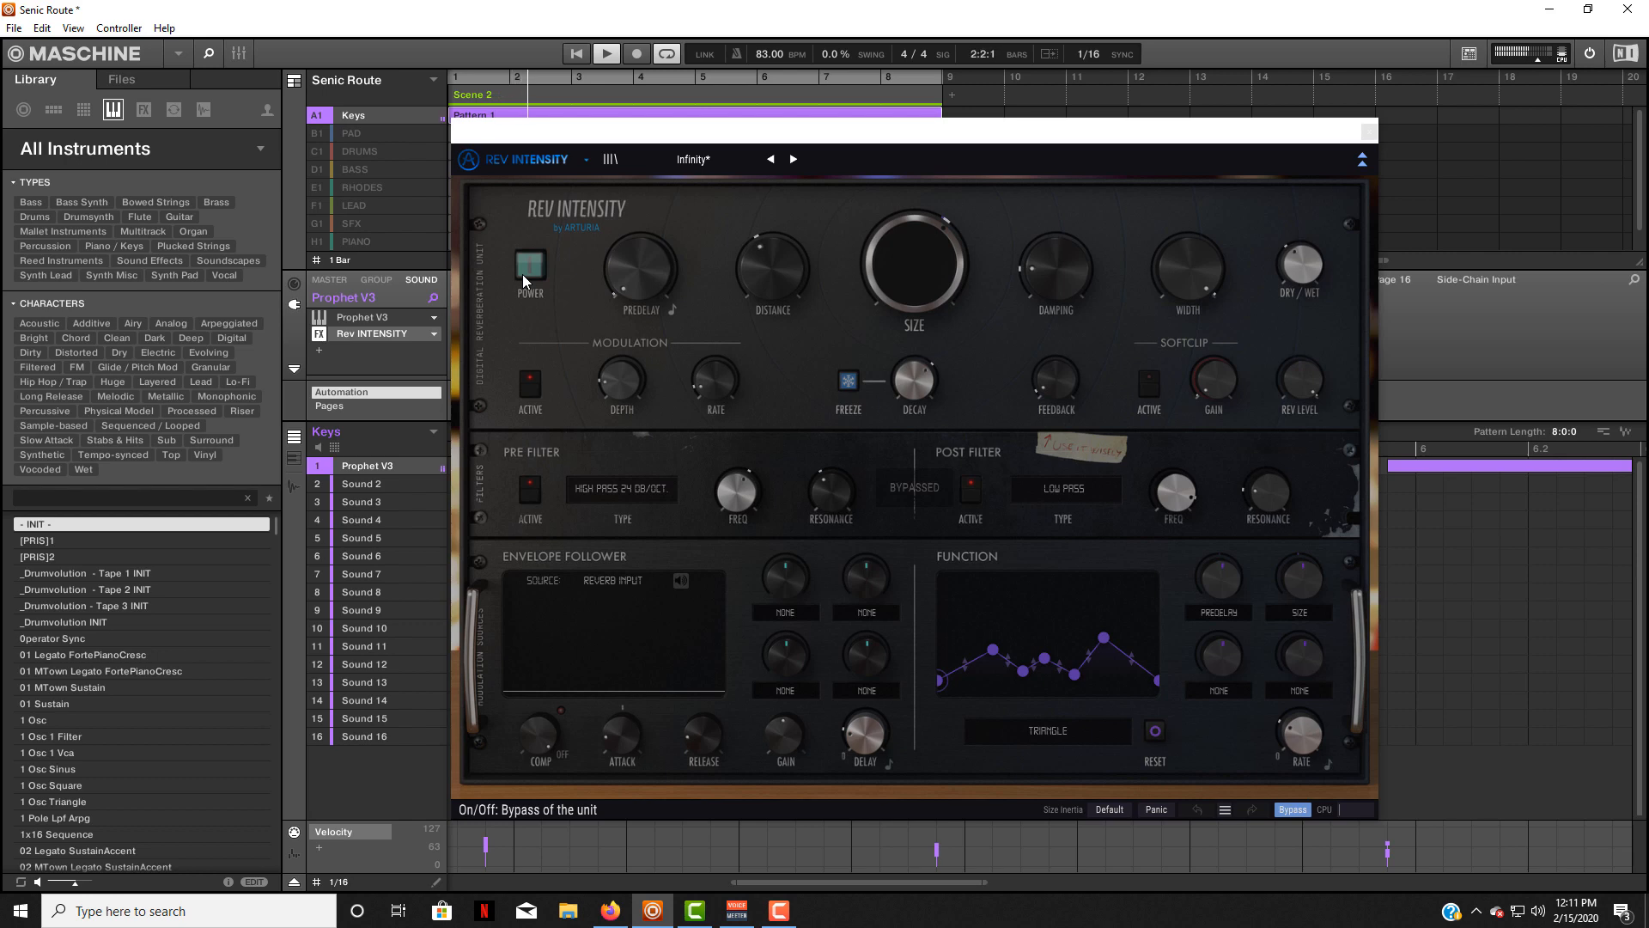
Compare the soloed Prophet V3 keys with Rev INTENSITY powered on and bypassed during playback, leave it on and close it.
{"action": "left_click", "coordinate": [528, 272]}
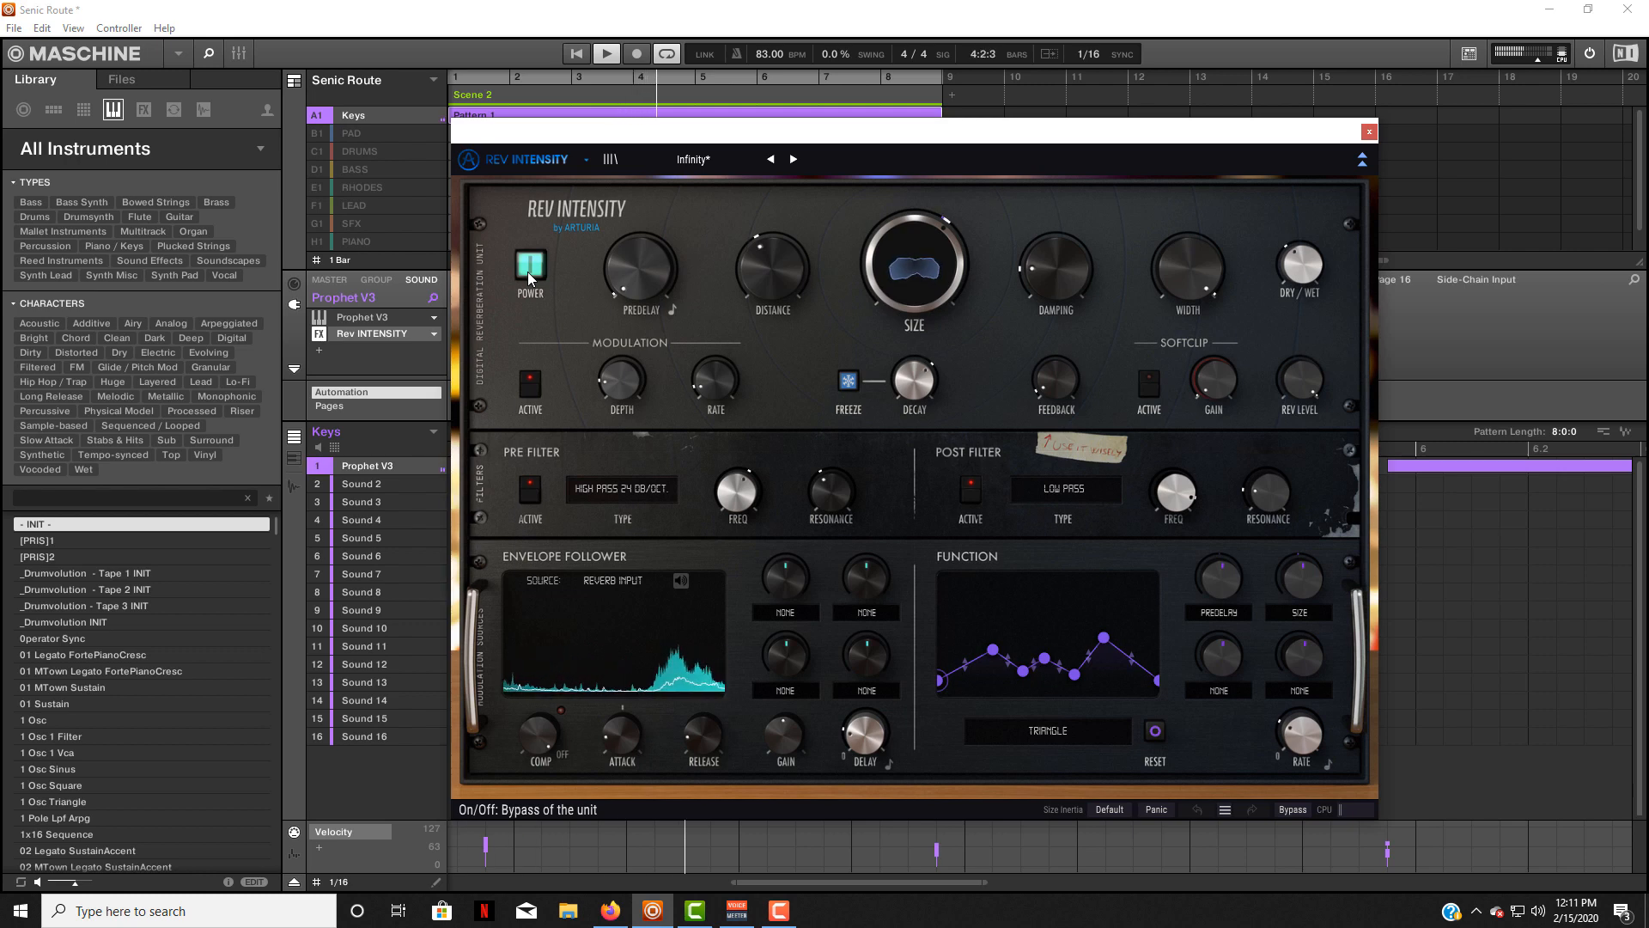
{"action": "left_click", "coordinate": [529, 272]}
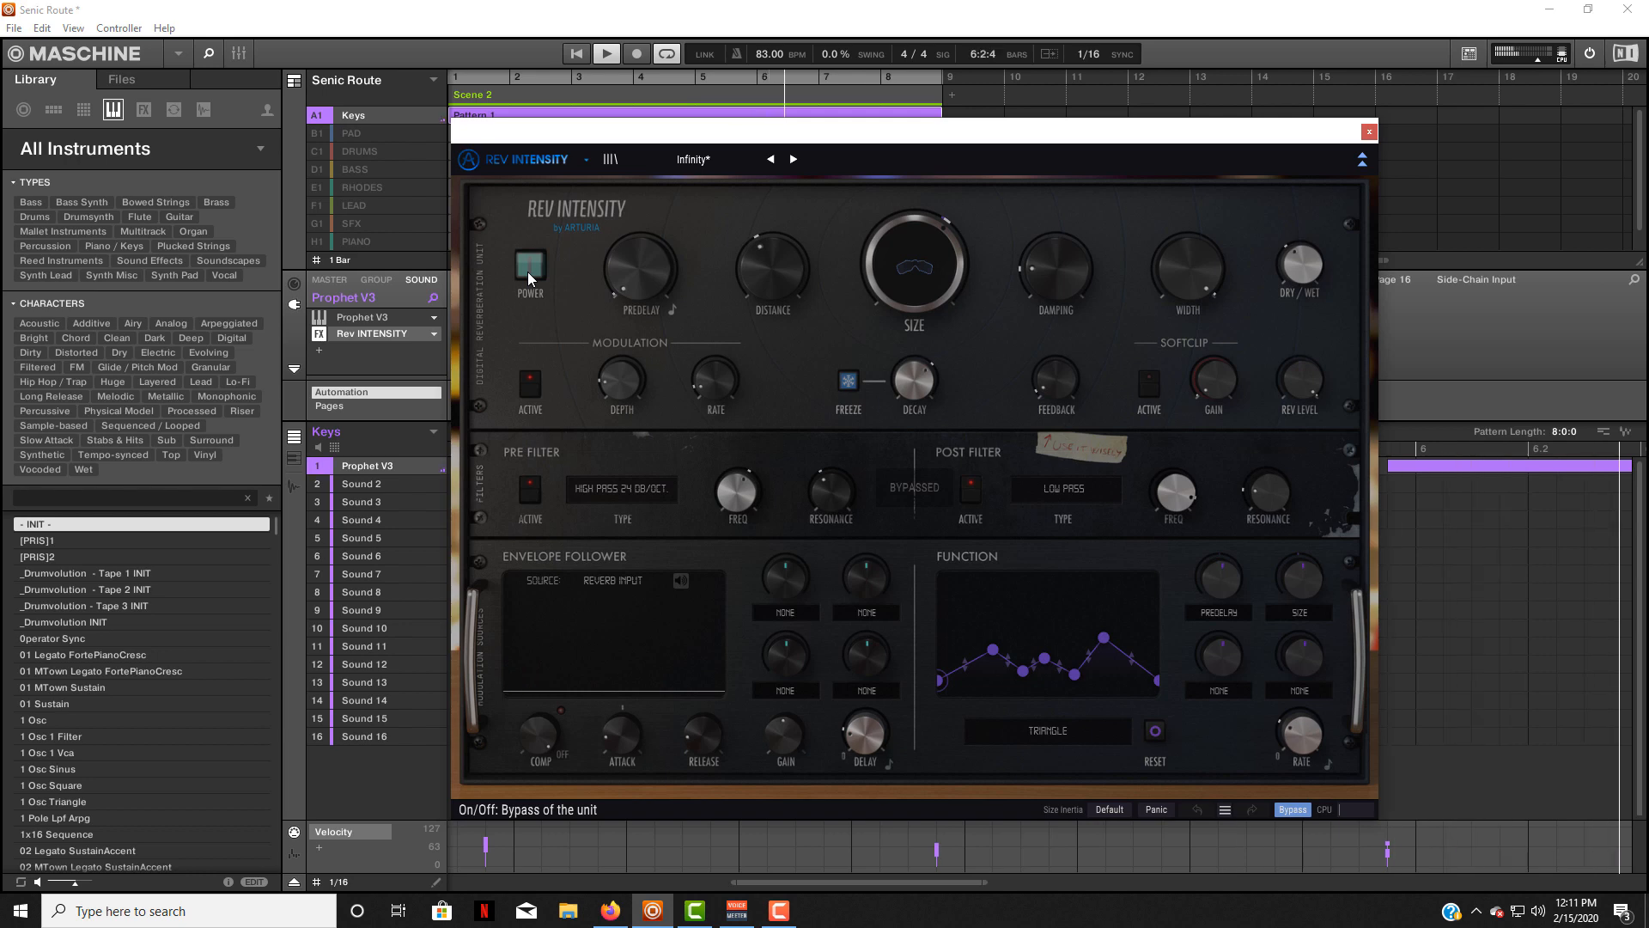
{"action": "left_click", "coordinate": [527, 272]}
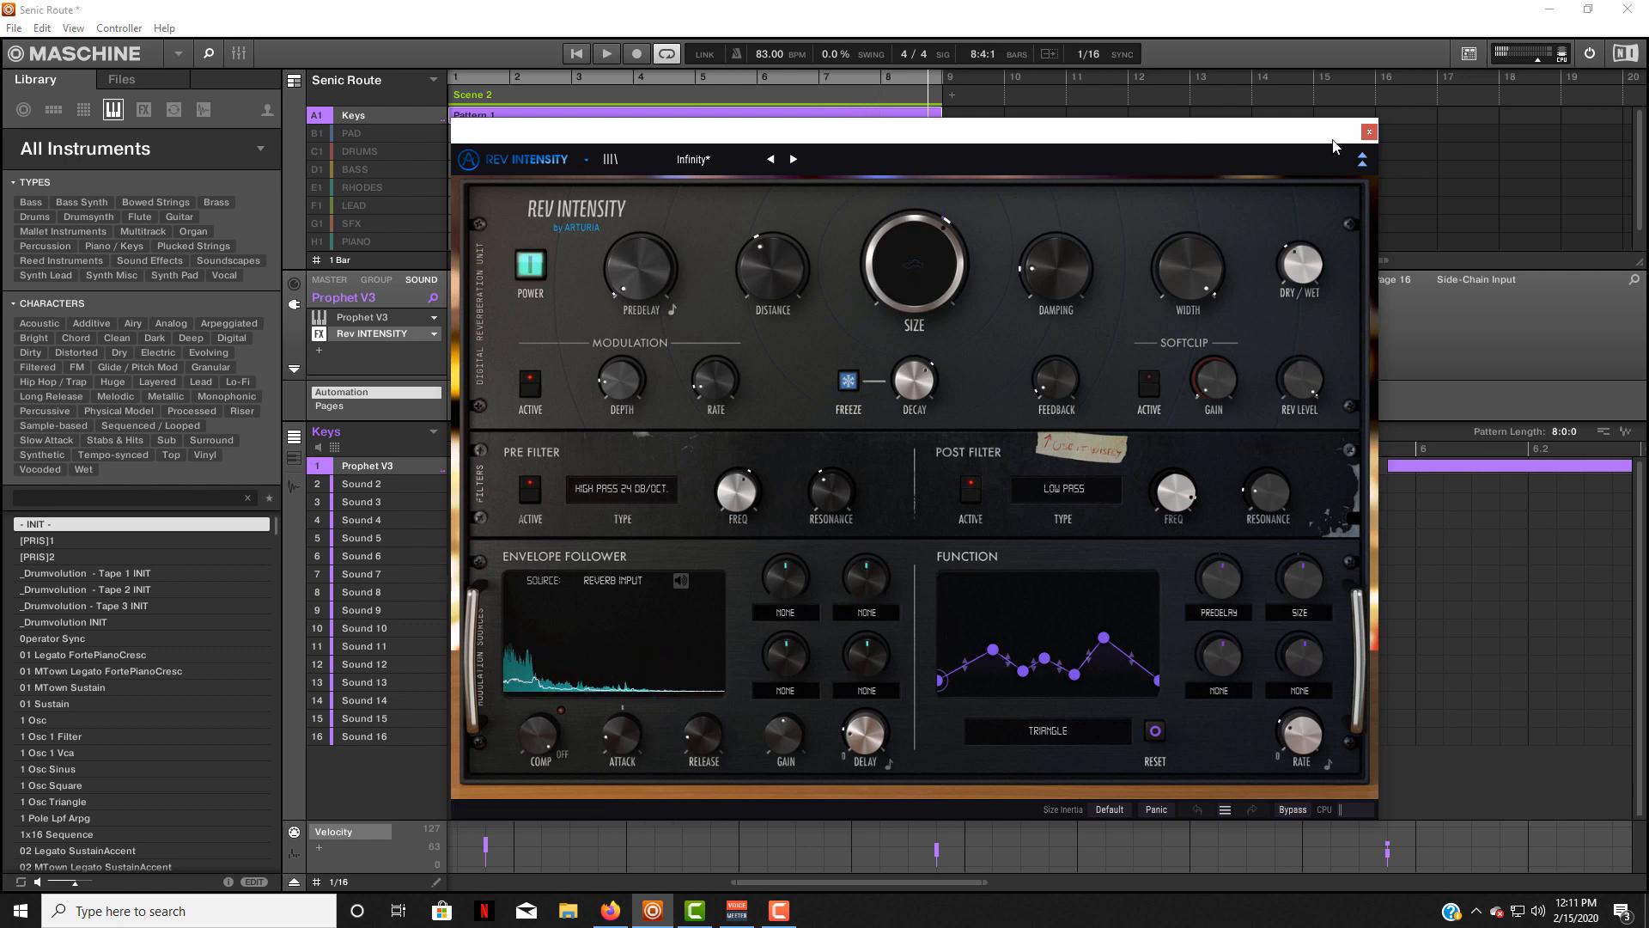
{"action": "left_click", "coordinate": [1369, 131]}
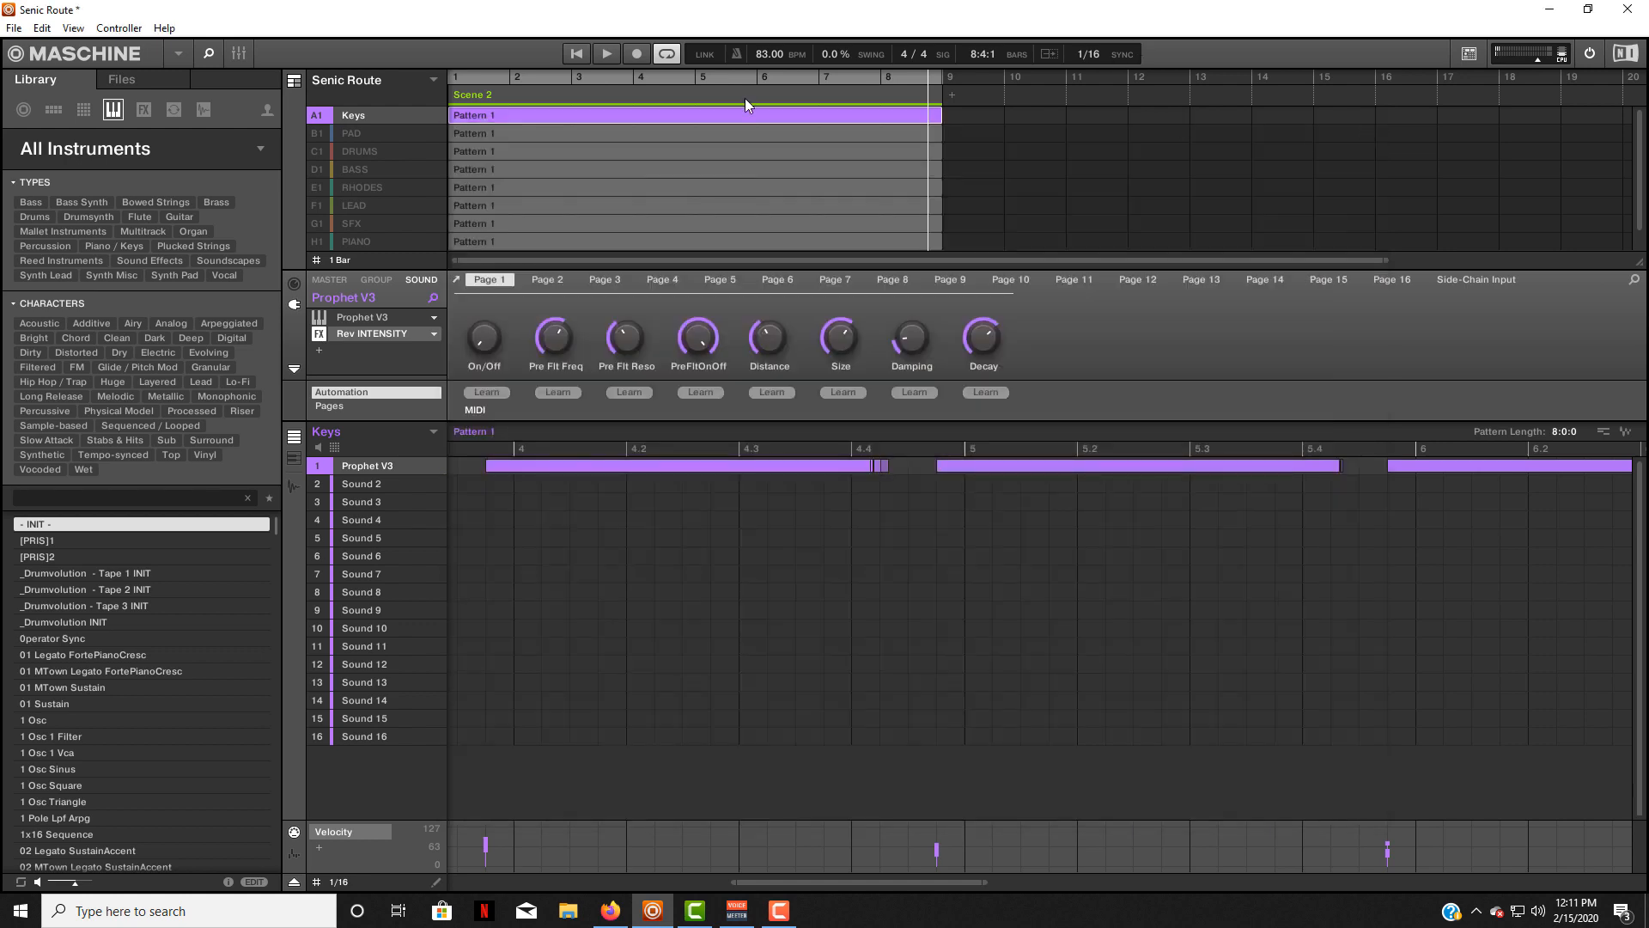
Solo the LEAD group, open Rev SPRING-636 on its Mellow Echoes sound and shift the plug-in window slightly.
{"action": "scroll", "coordinate": [322, 171], "scroll_direction": "down", "scroll_amount": 1}
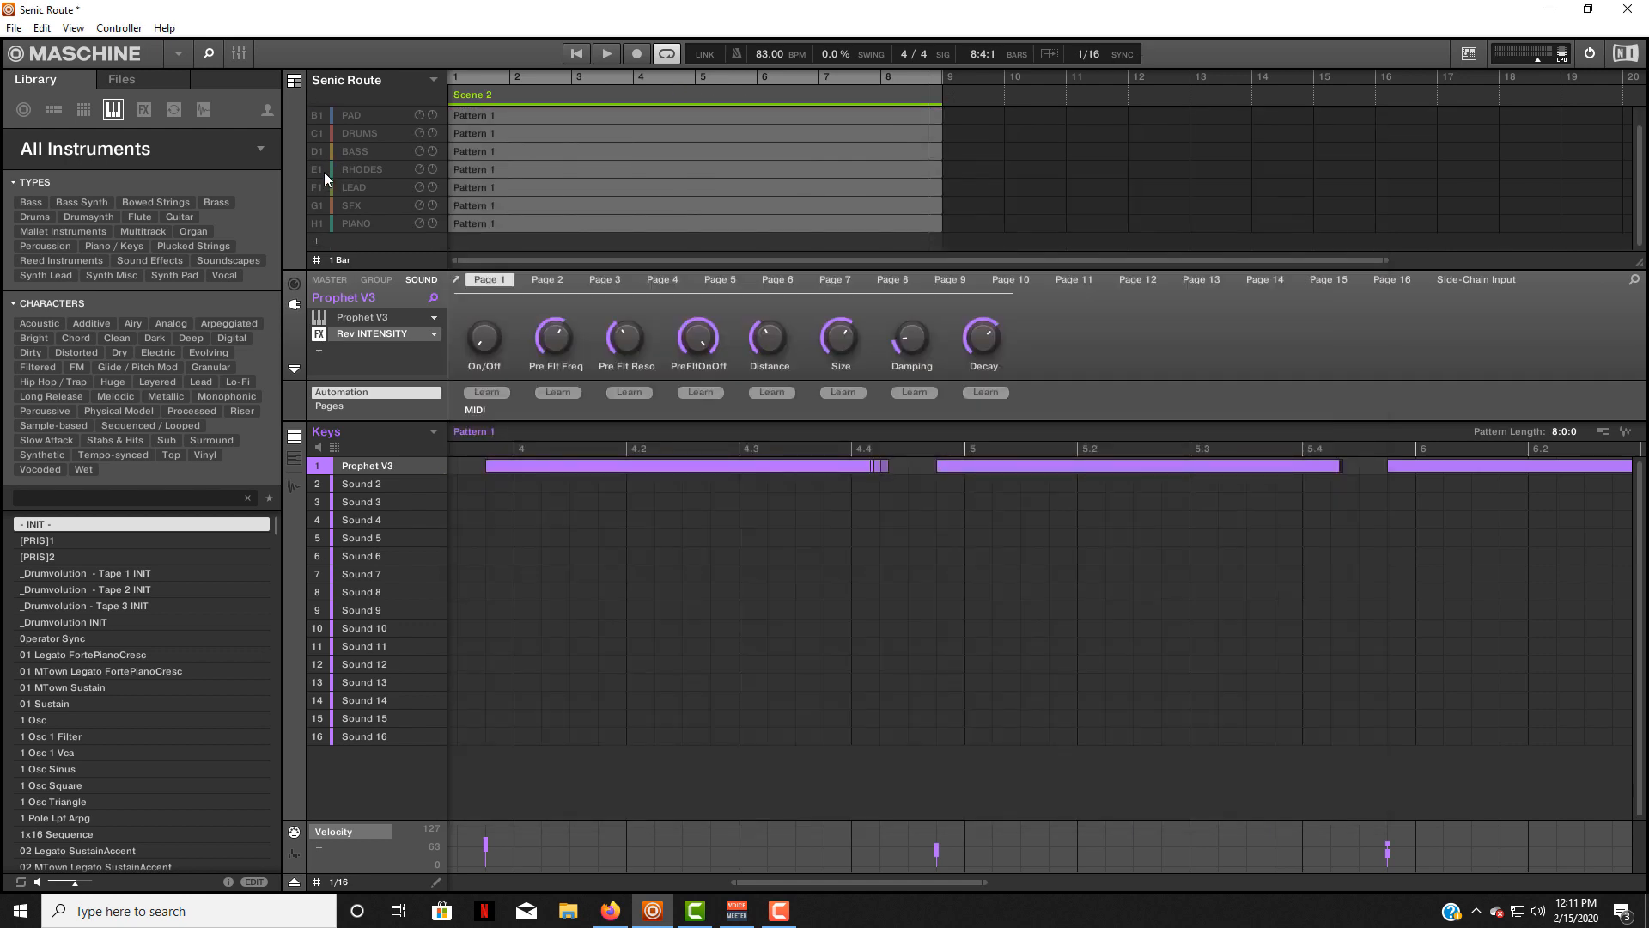
{"action": "left_click", "coordinate": [327, 186]}
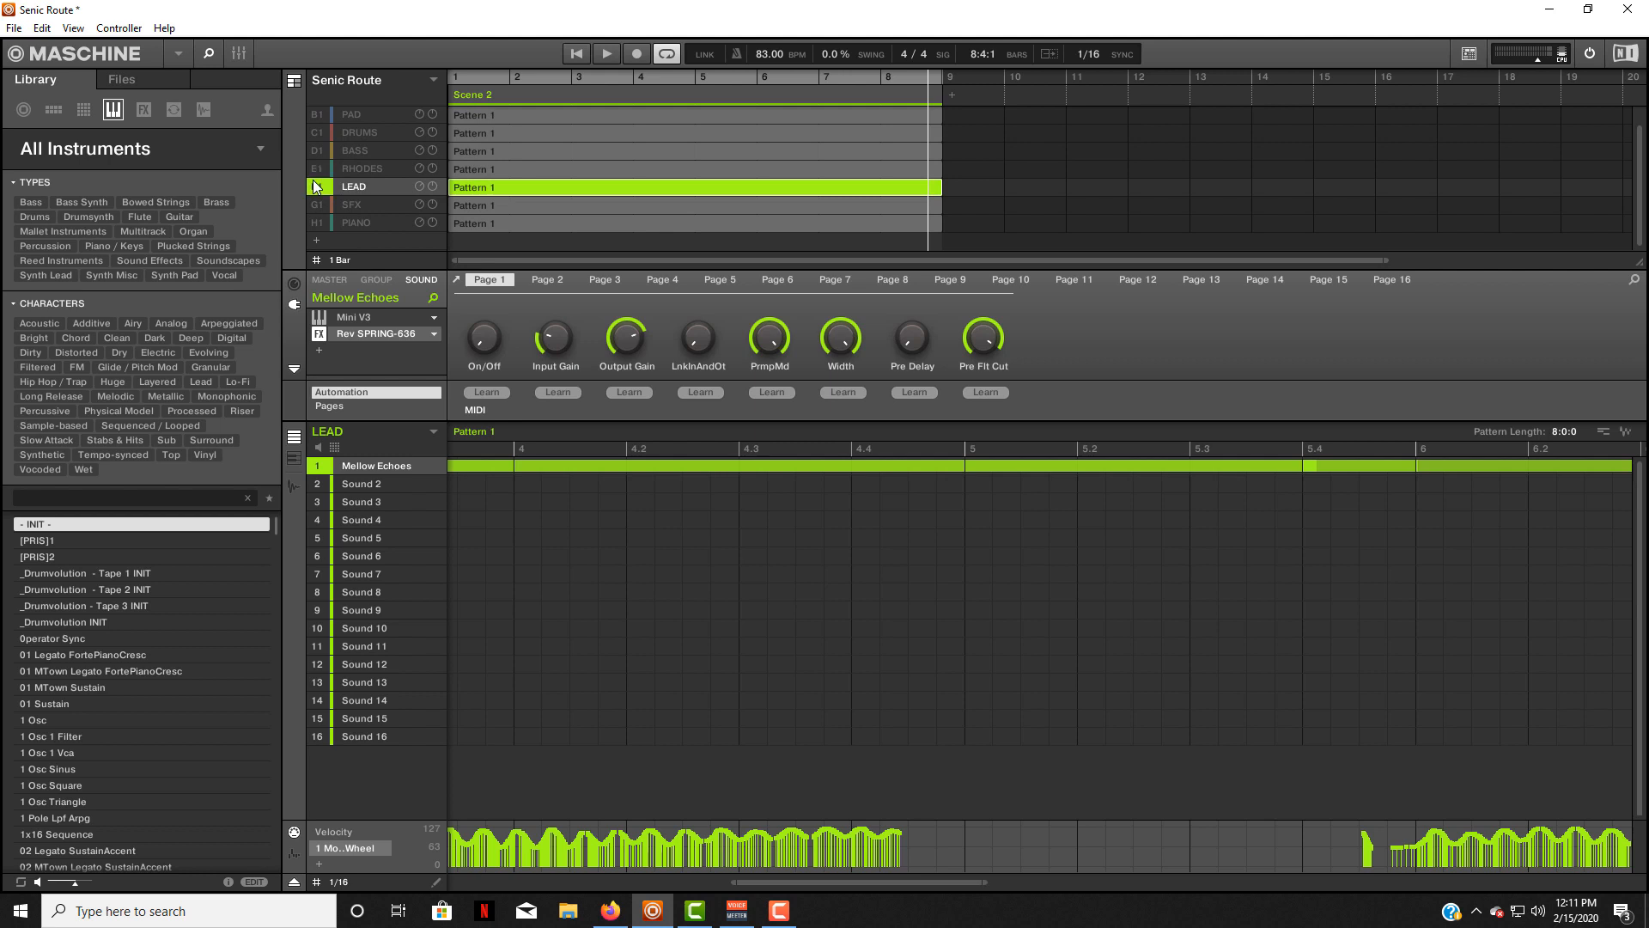
{"action": "left_click", "coordinate": [380, 333]}
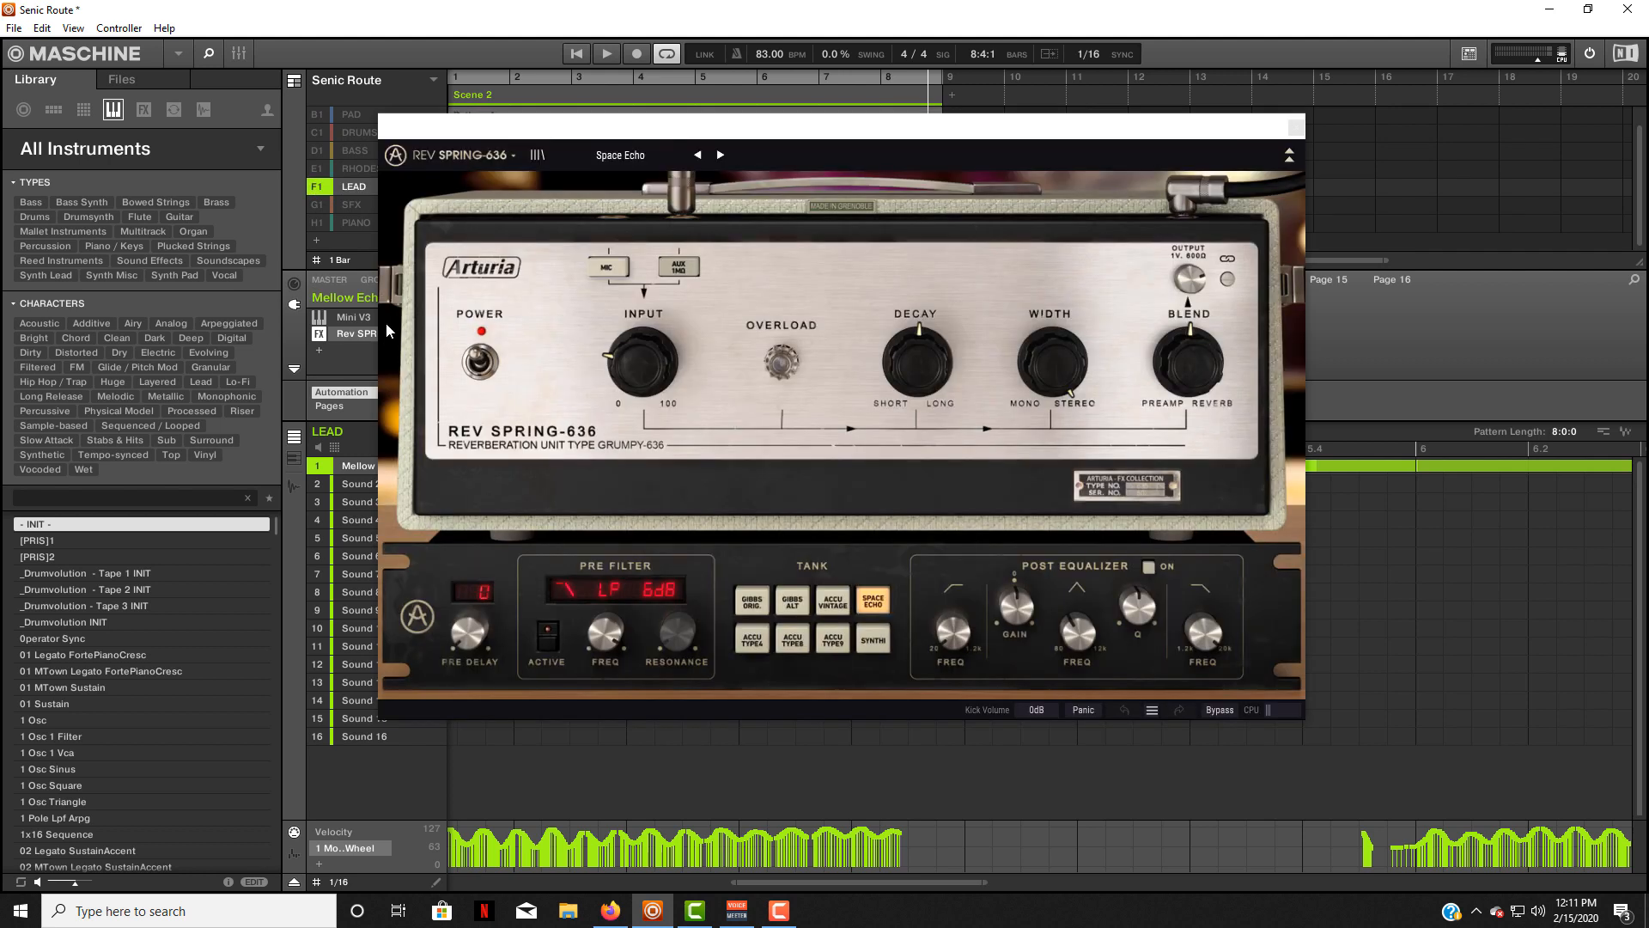
{"action": "left_click_drag", "start_coordinate": [635, 138], "coordinate": [692, 157]}
Compare the soloed Mellow Echoes lead with Rev SPRING-636 bypassed and active during playback, leaving the reverb active.
{"action": "left_click", "coordinate": [1275, 729]}
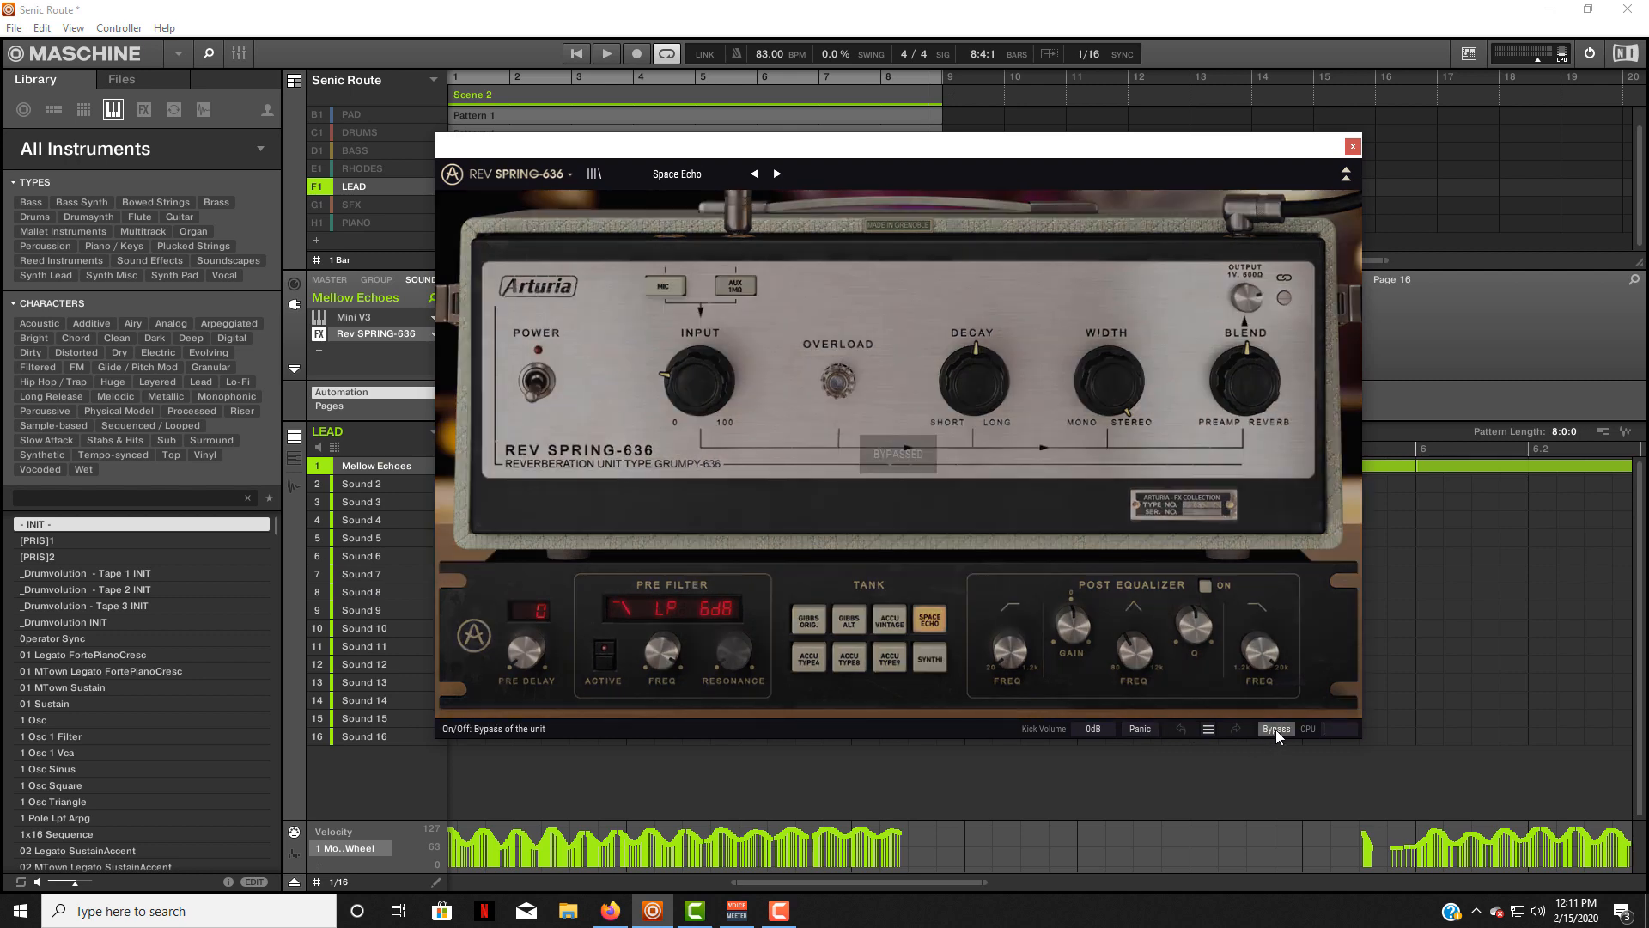
{"action": "key", "text": "space"}
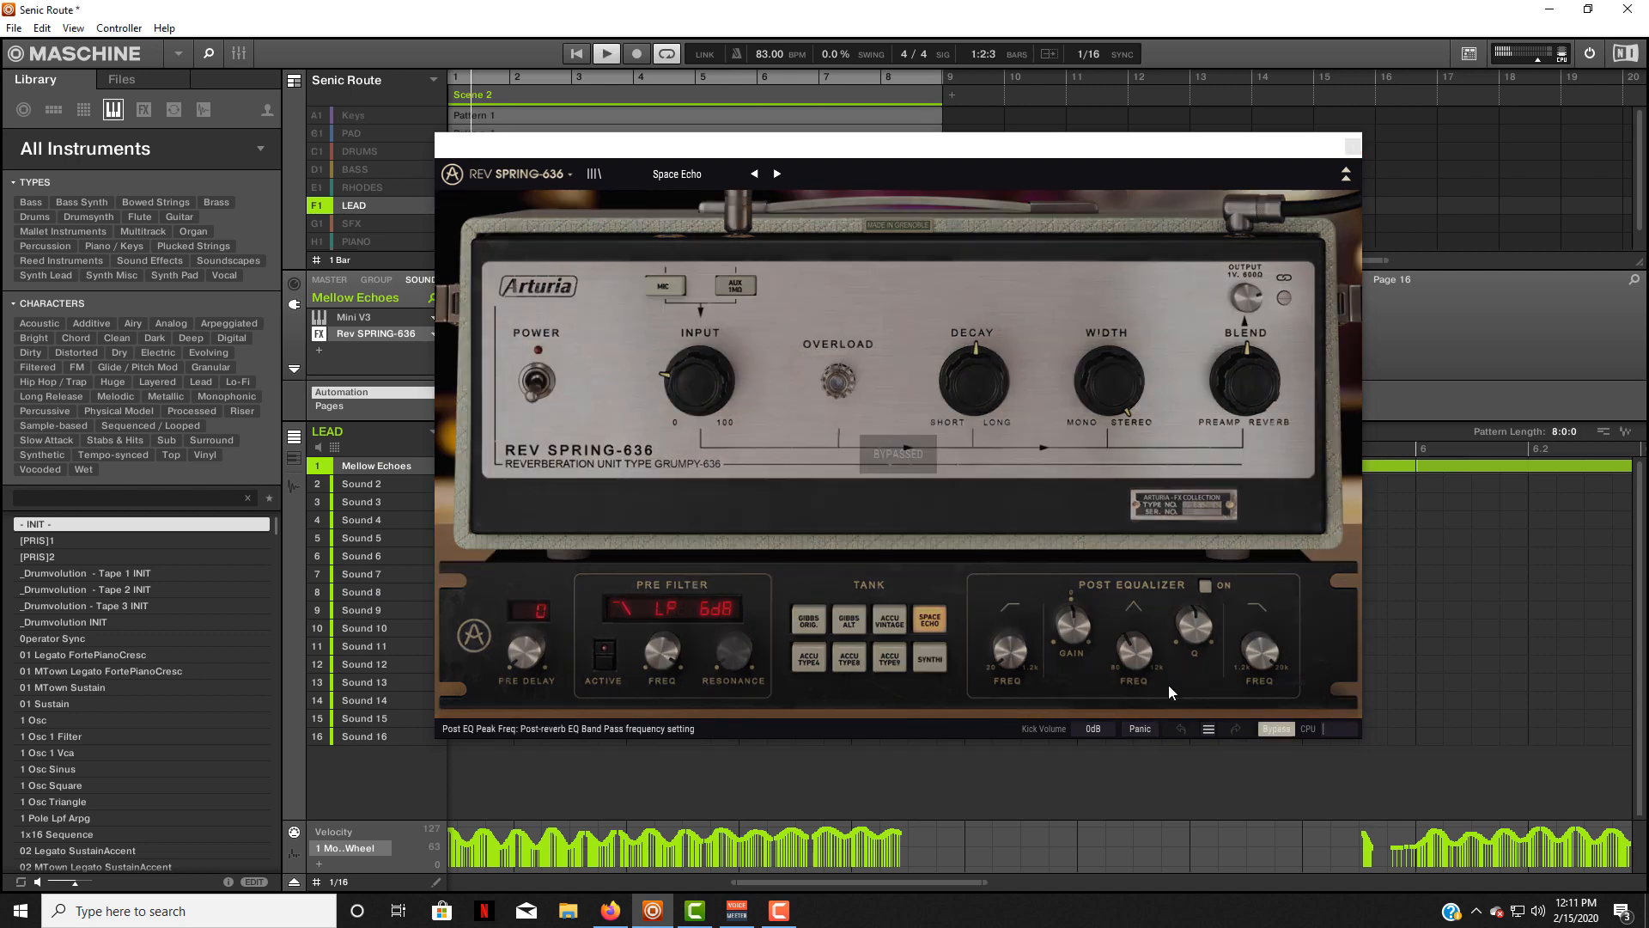
{"action": "left_click", "coordinate": [1264, 728]}
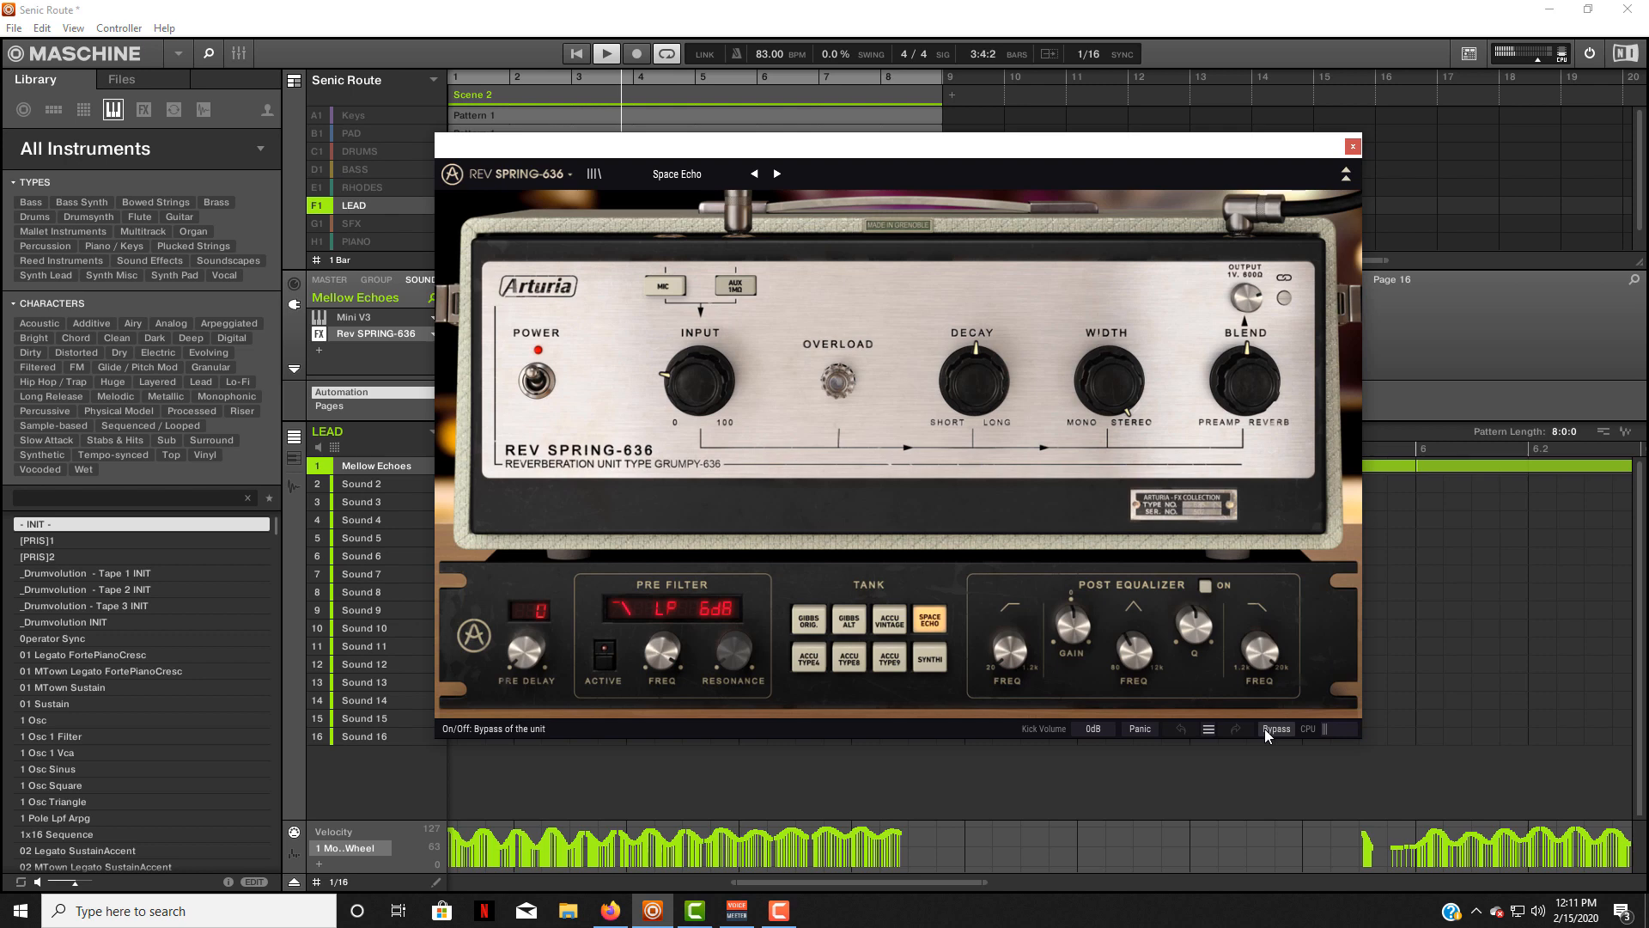
{"action": "left_click", "coordinate": [1264, 728]}
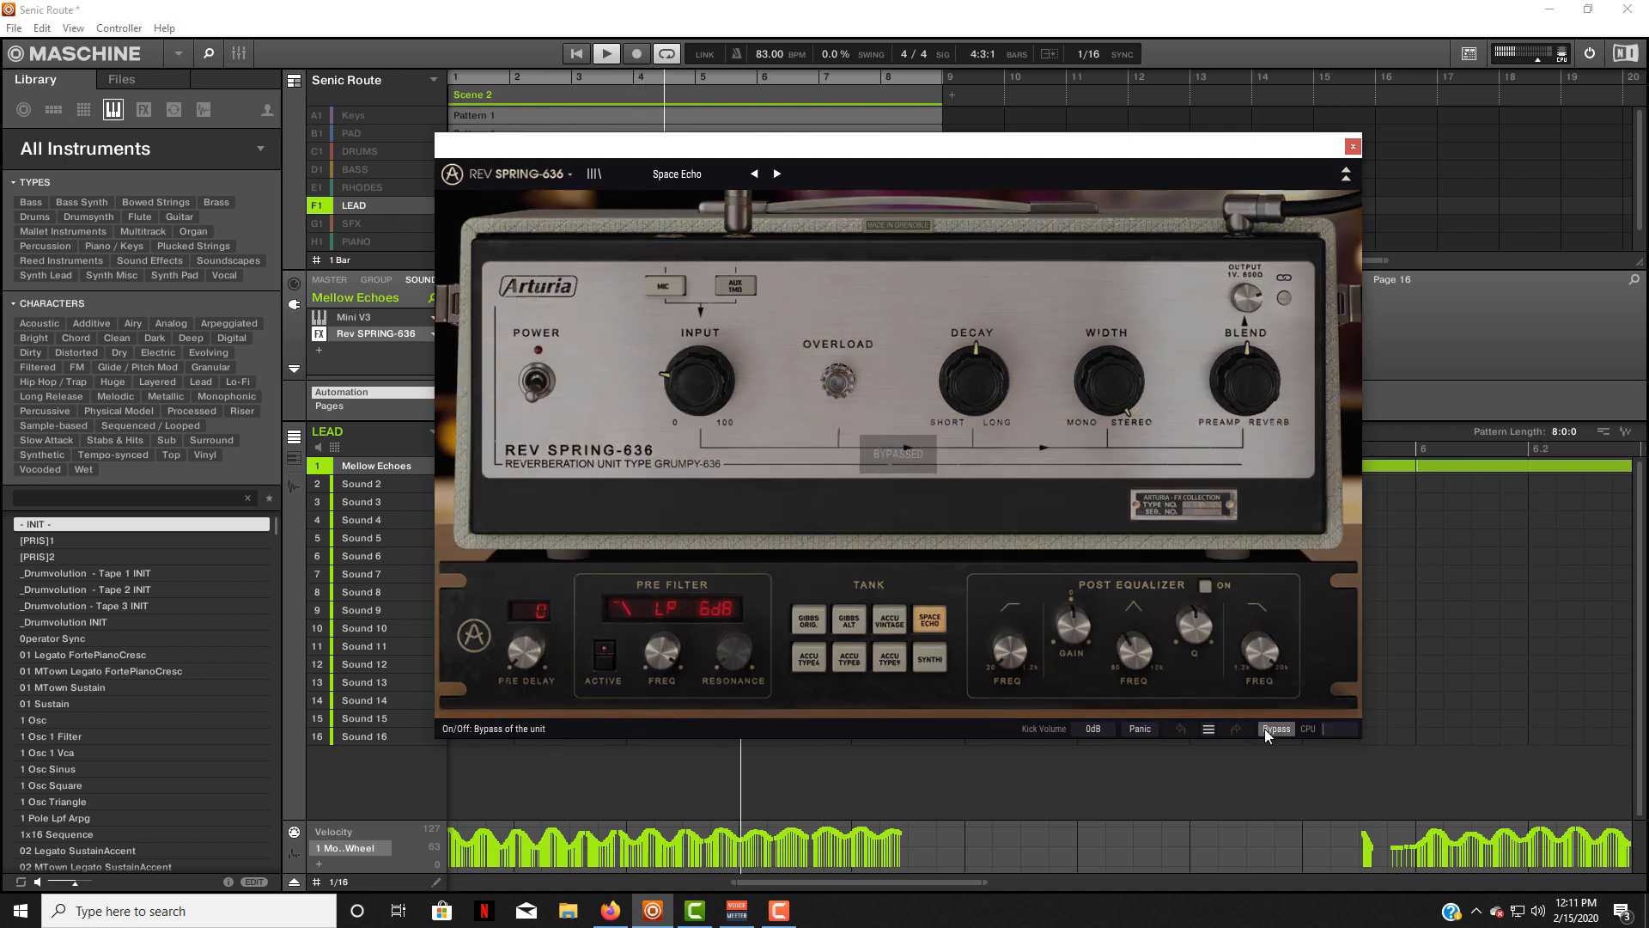
{"action": "left_click", "coordinate": [1264, 728]}
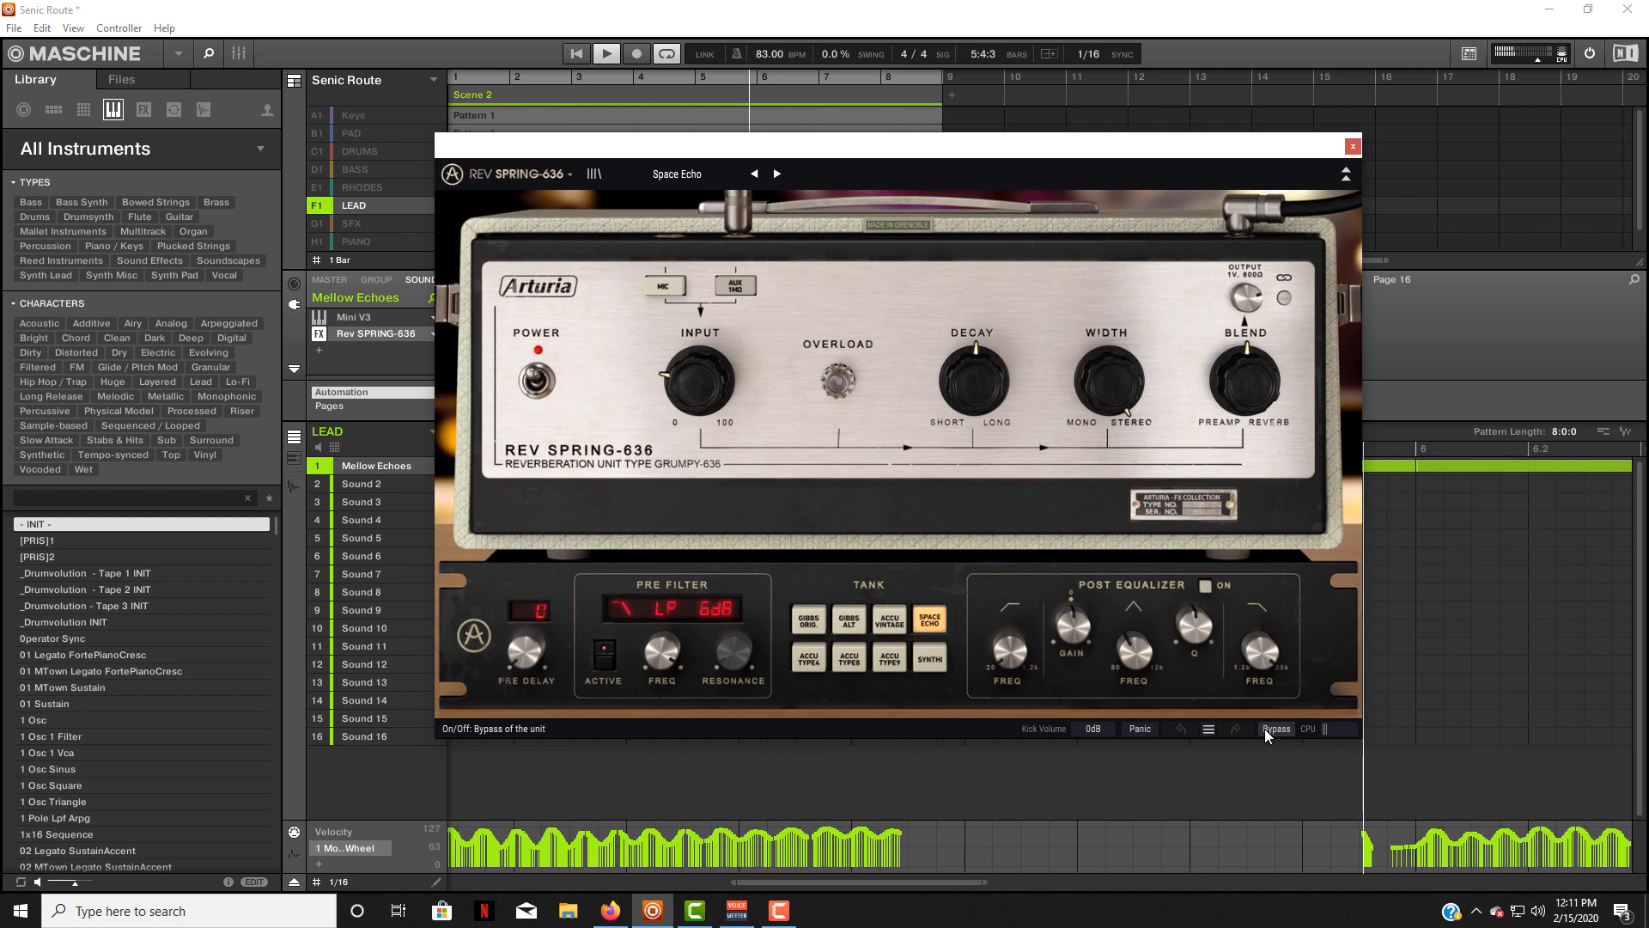
{"action": "left_click", "coordinate": [1265, 728]}
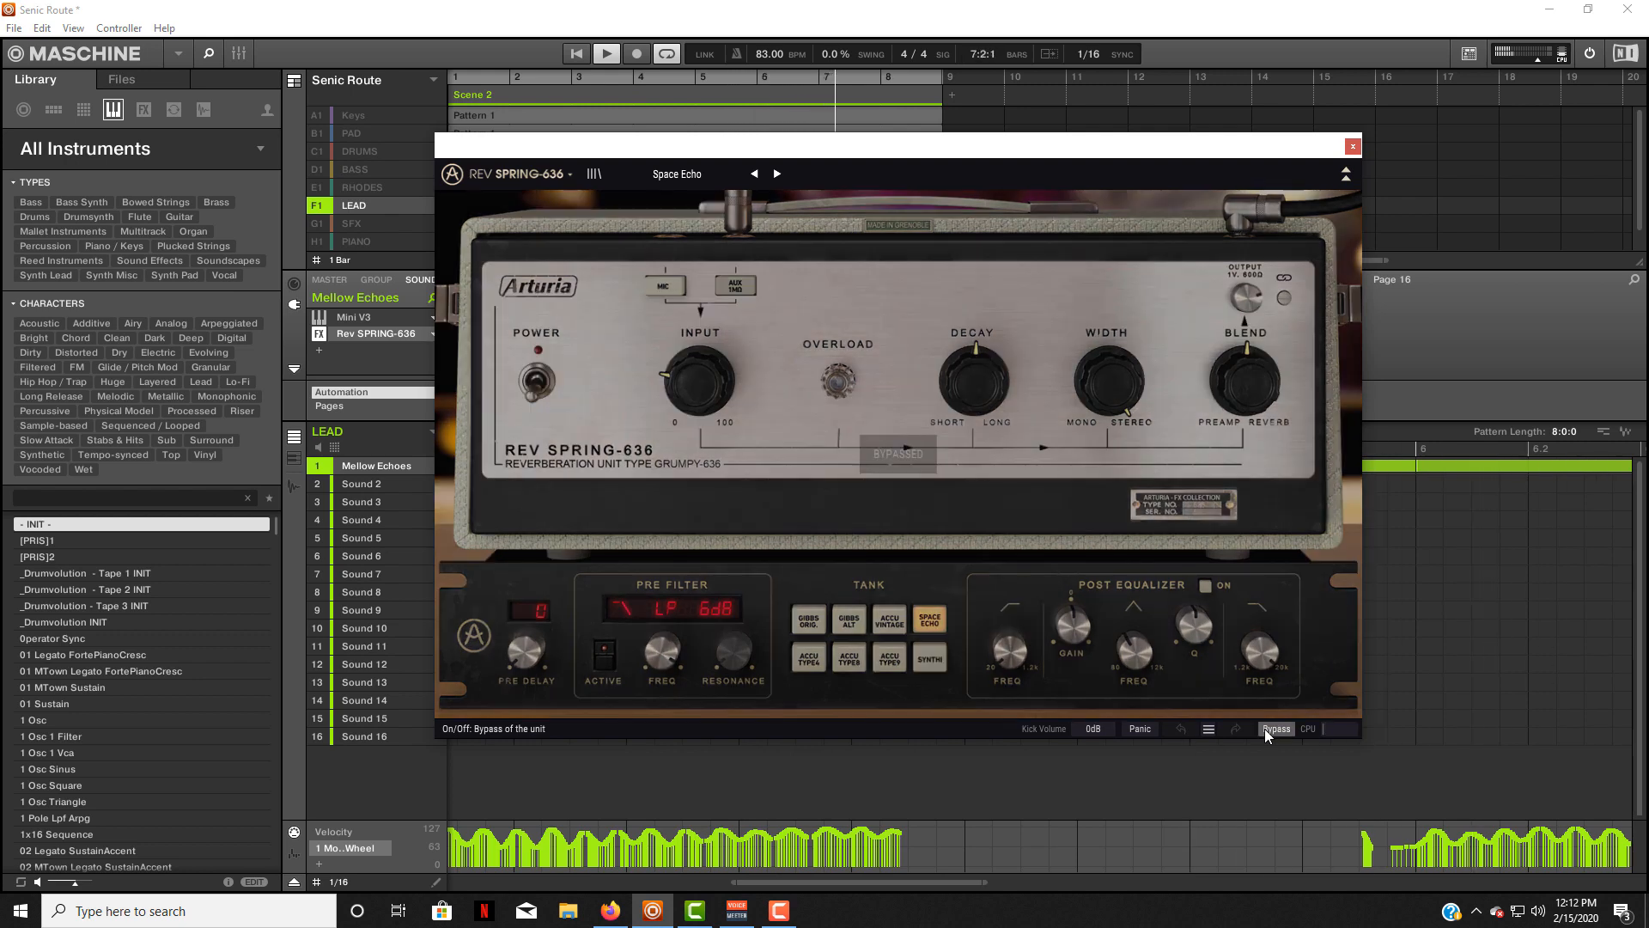
{"action": "left_click", "coordinate": [1265, 729]}
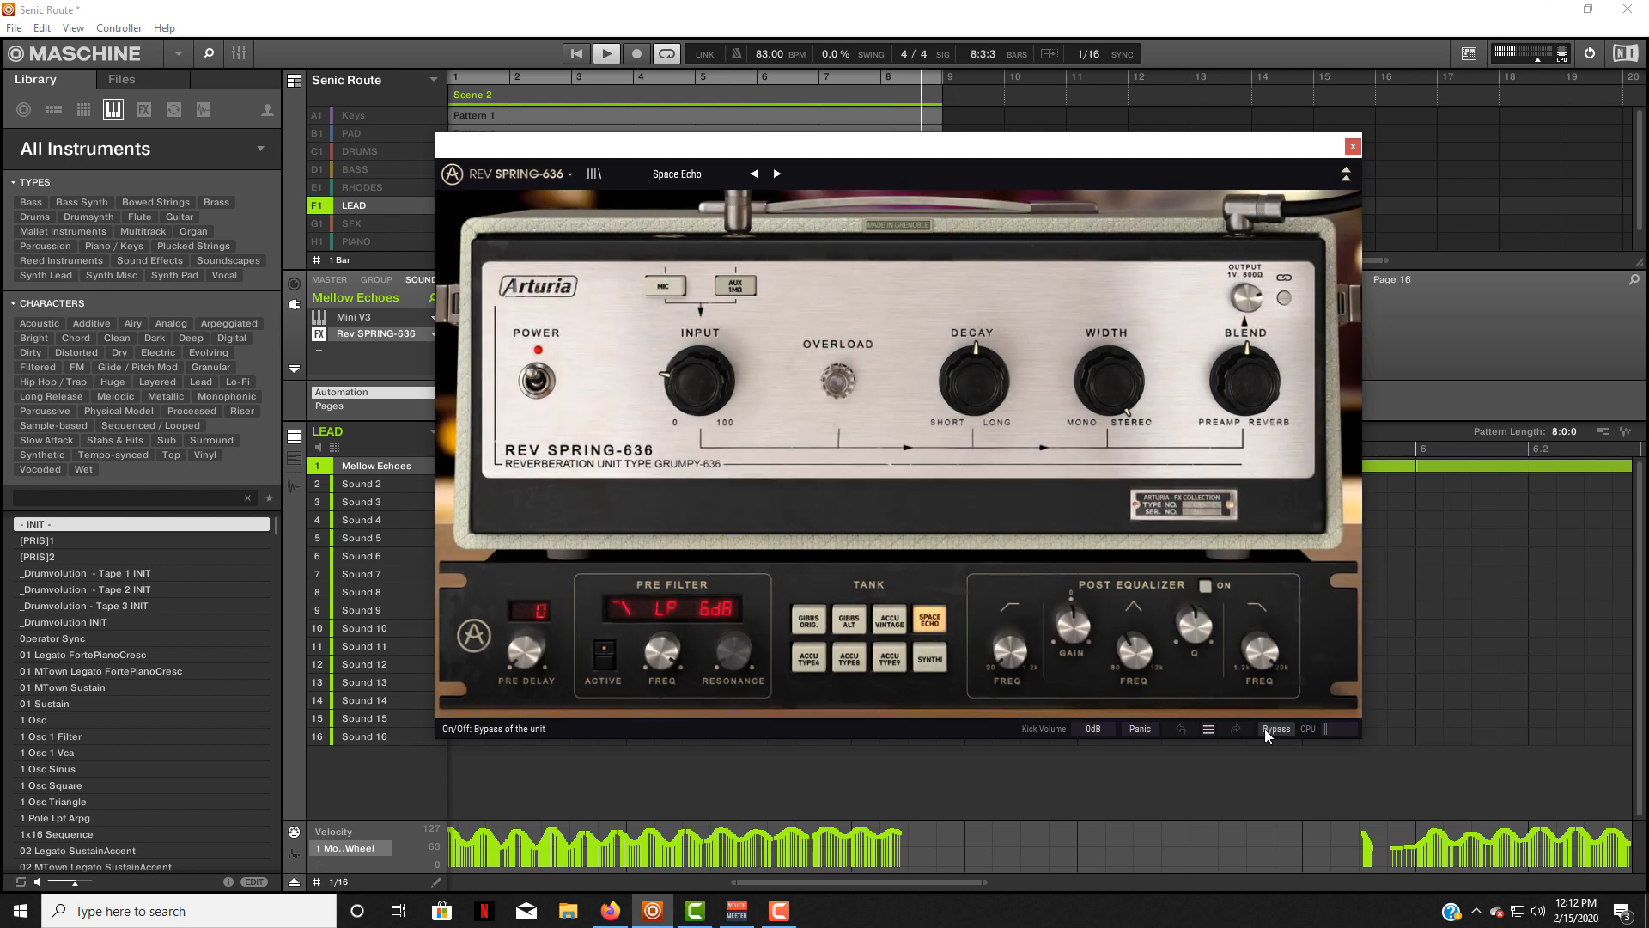
{"action": "left_click", "coordinate": [1264, 729]}
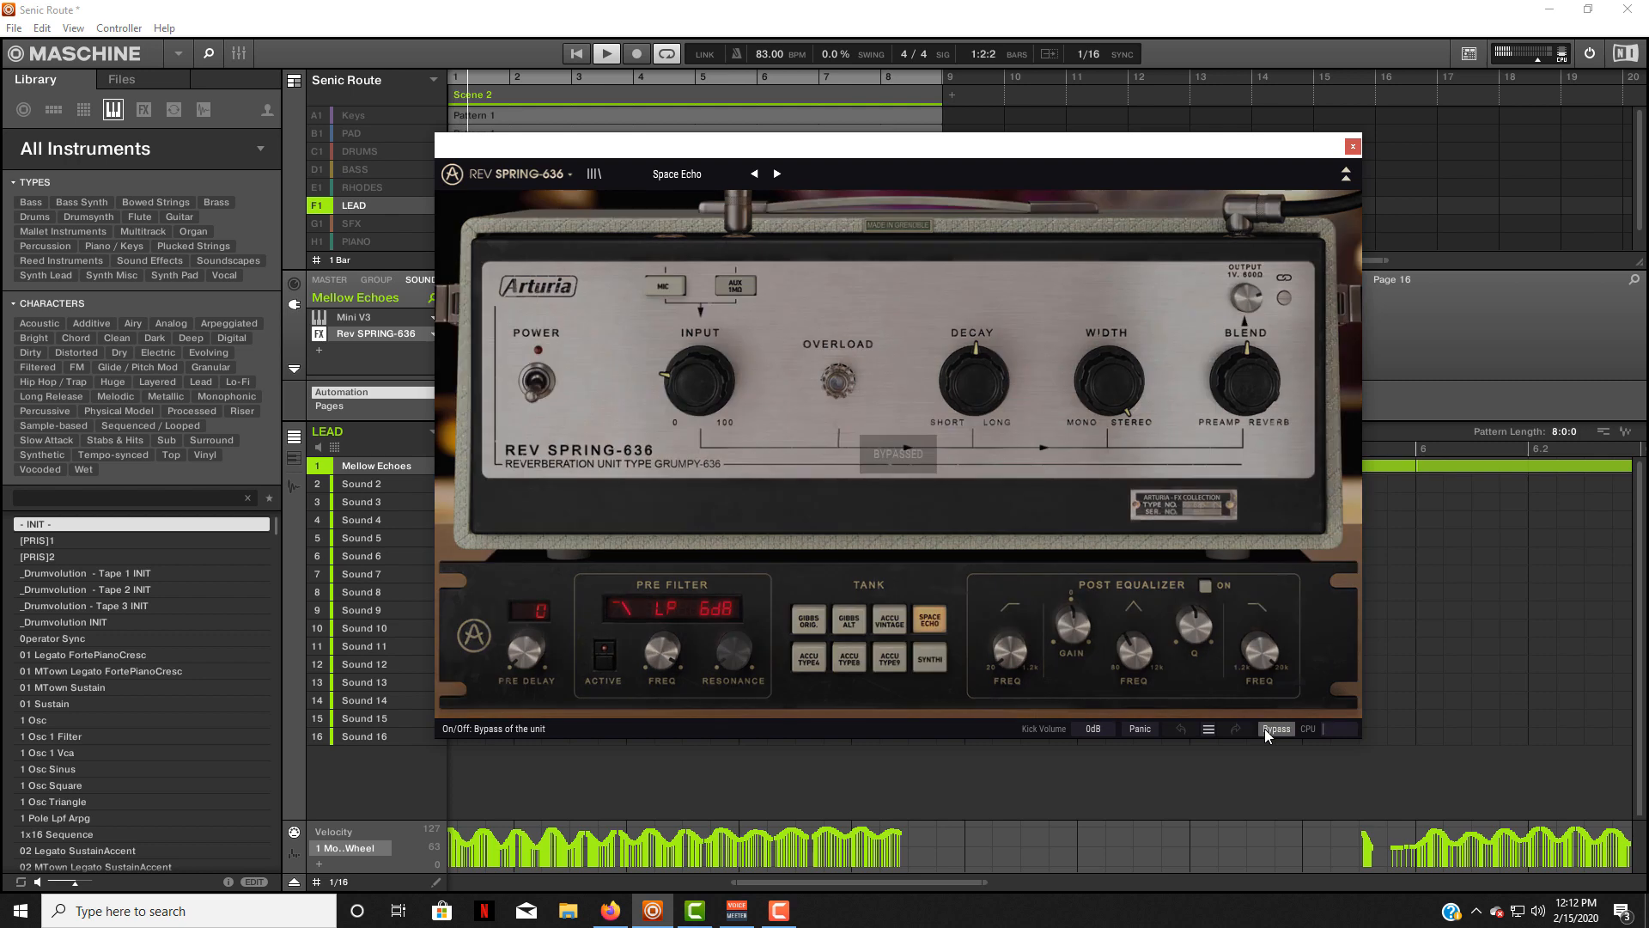
{"action": "left_click", "coordinate": [1265, 728]}
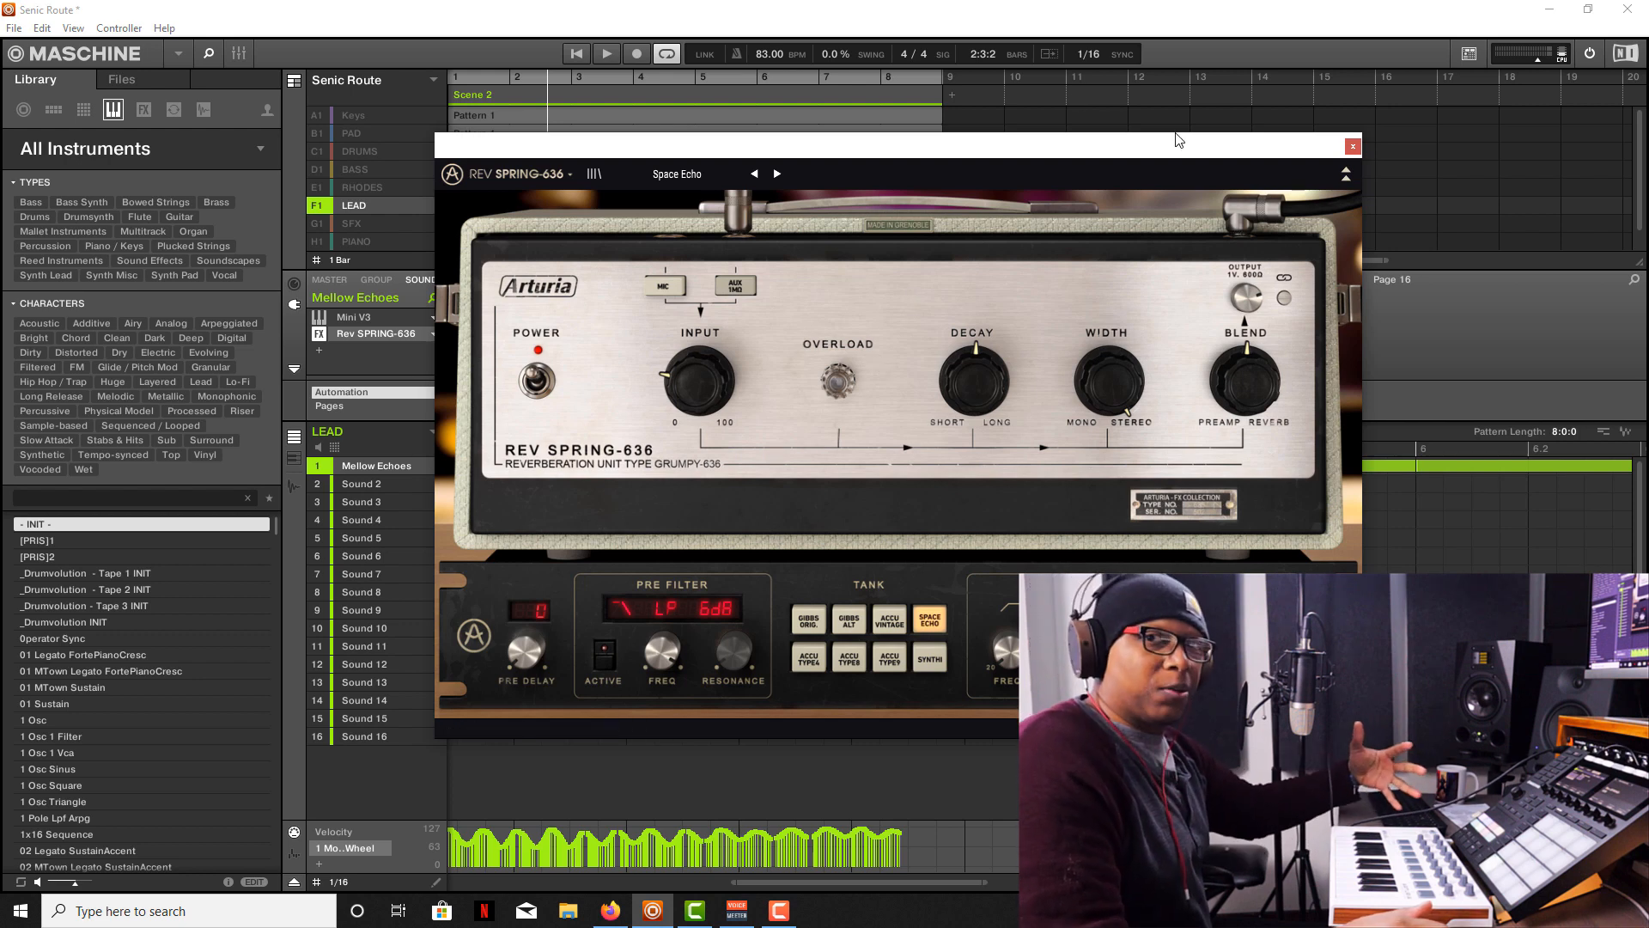
Close Rev SPRING-636, unsolo the LEAD group and play the full beat with all groups audible.
{"action": "left_click", "coordinate": [1352, 147]}
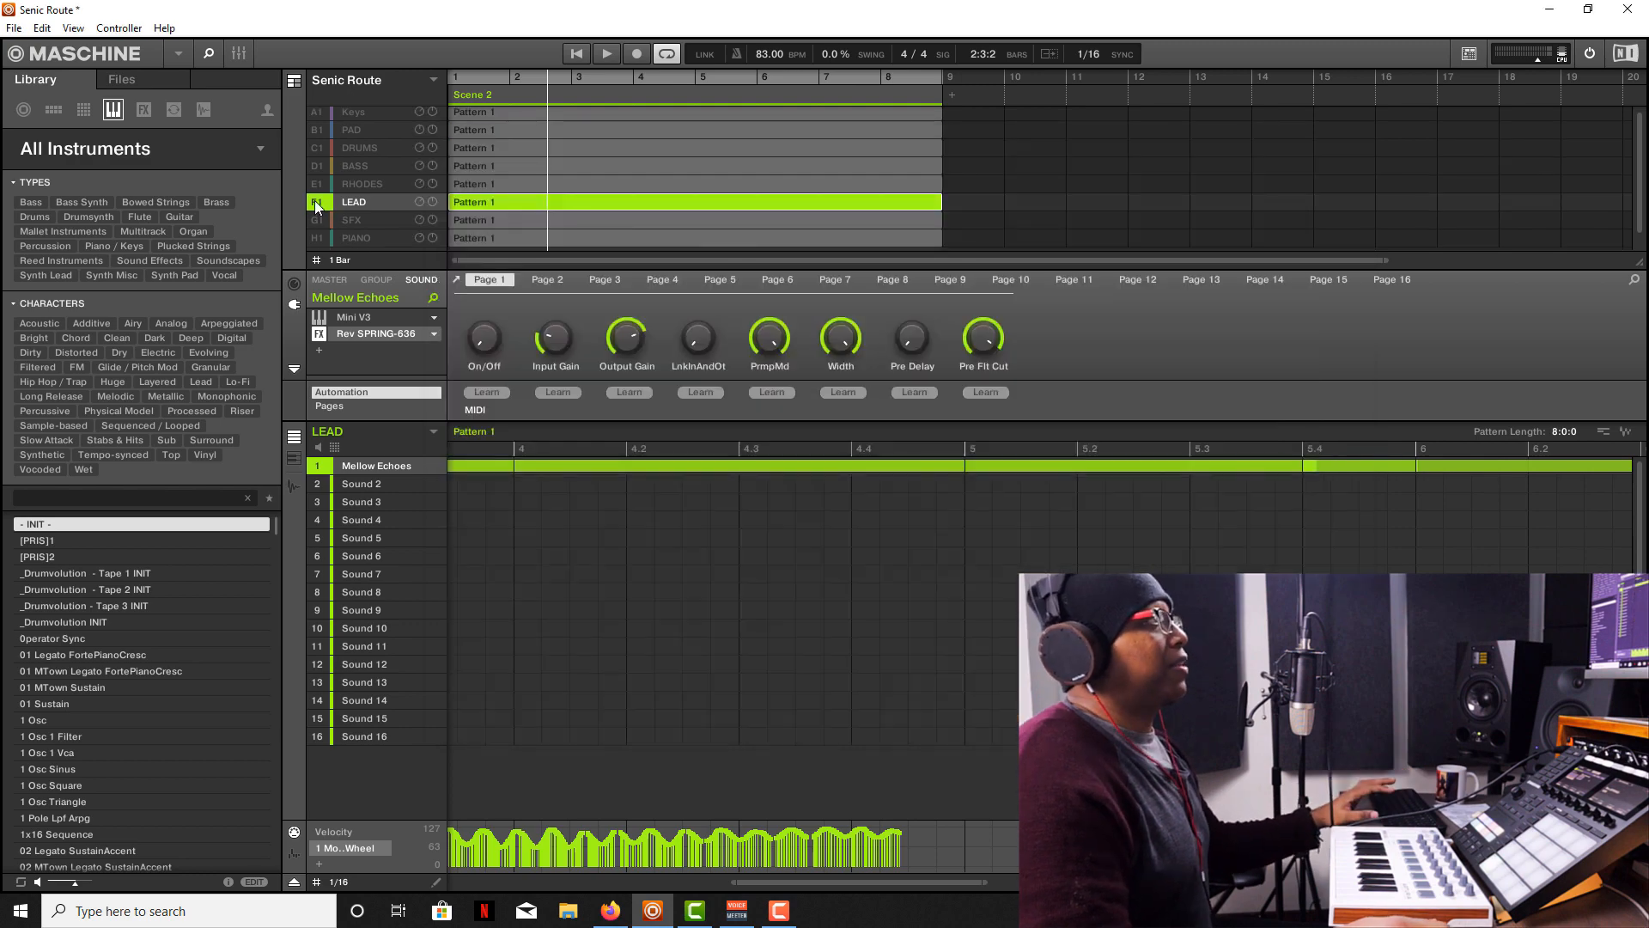
{"action": "right_click", "coordinate": [315, 202]}
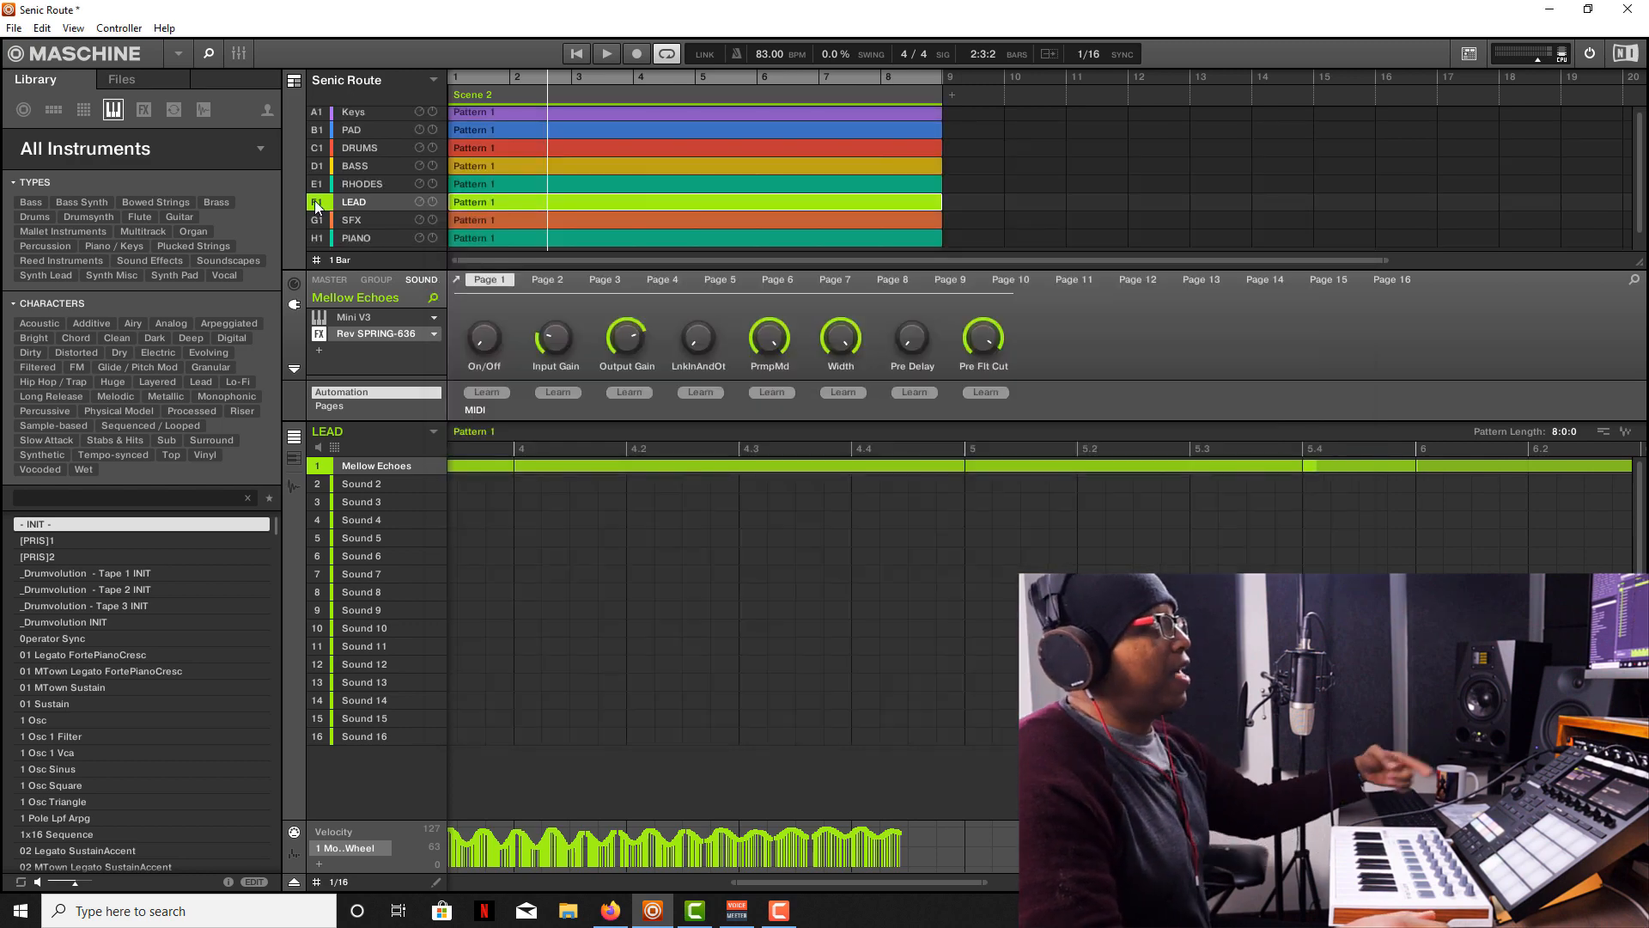
{"action": "key", "text": "space"}
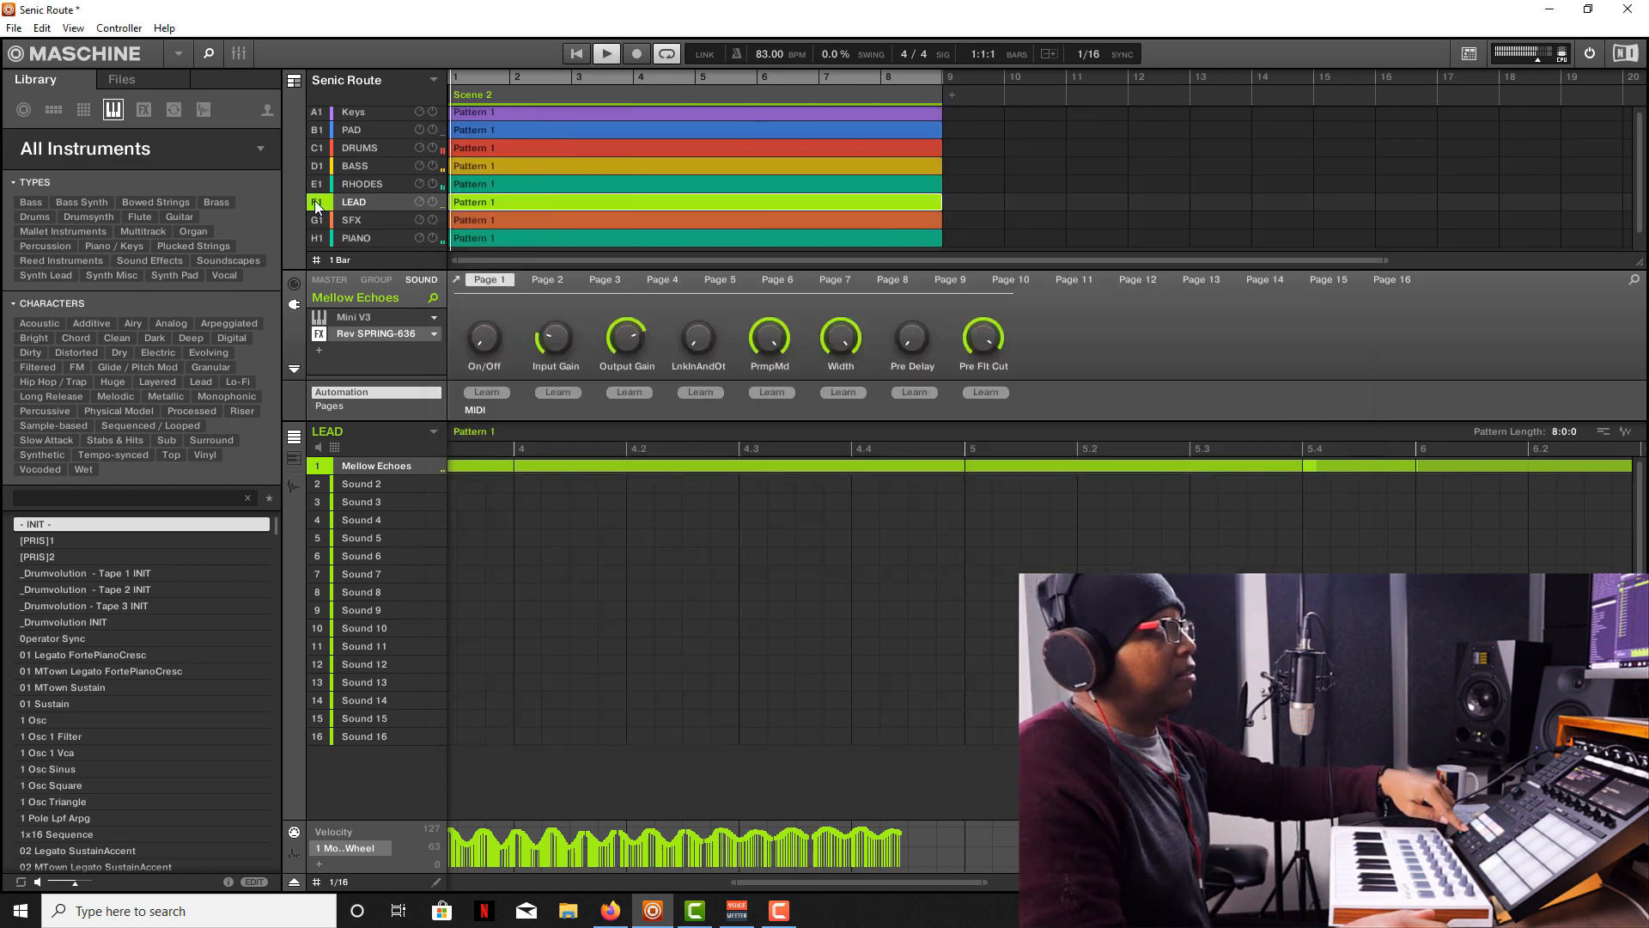